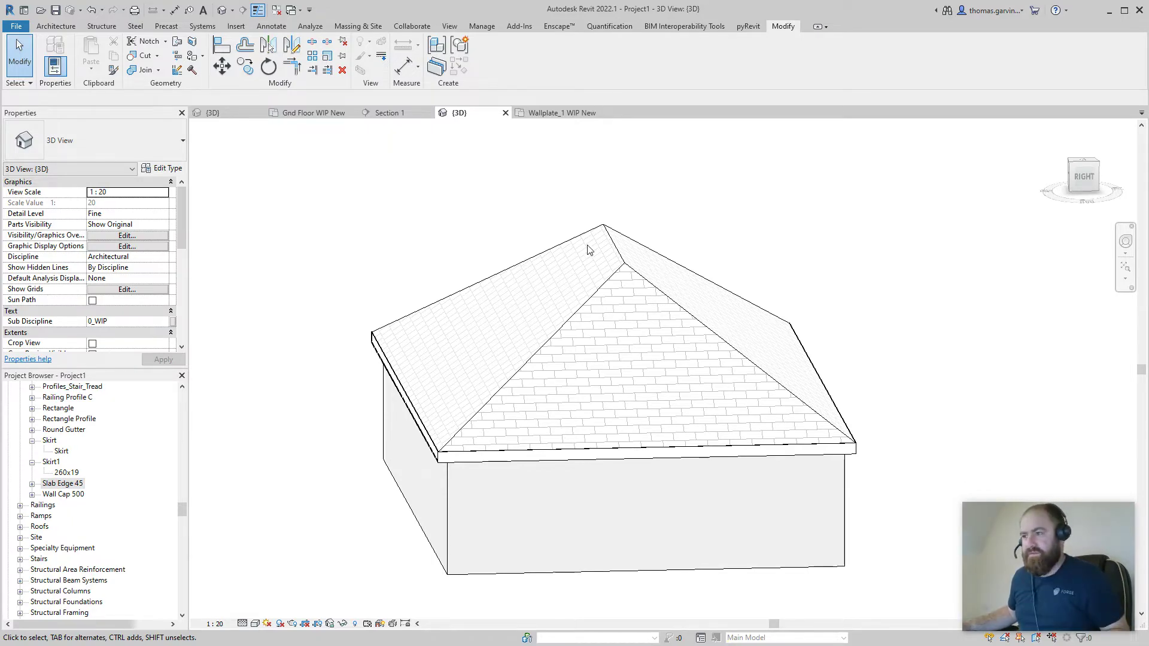
- Orbit the 3D view to inspect the fascia along the eave
{"action": "scroll", "coordinate": [394, 419], "scroll_direction": "up", "scroll_amount": 5}
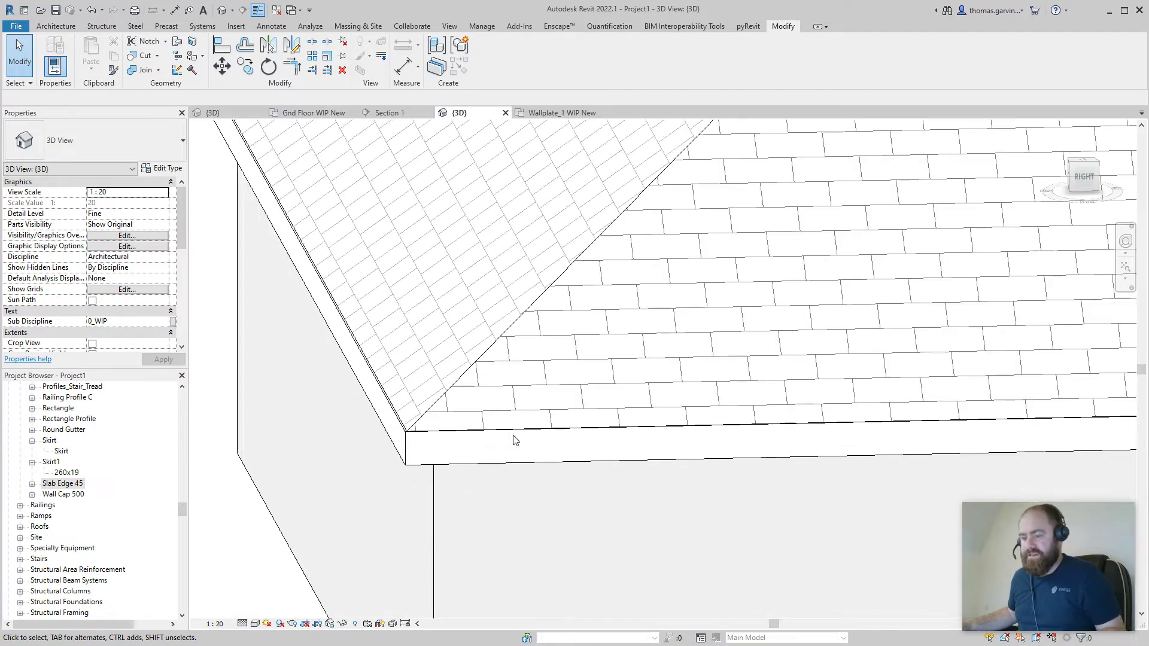
{"action": "middle_click_drag", "start_coordinate": [531, 482], "coordinate": [636, 541], "text": "shift"}
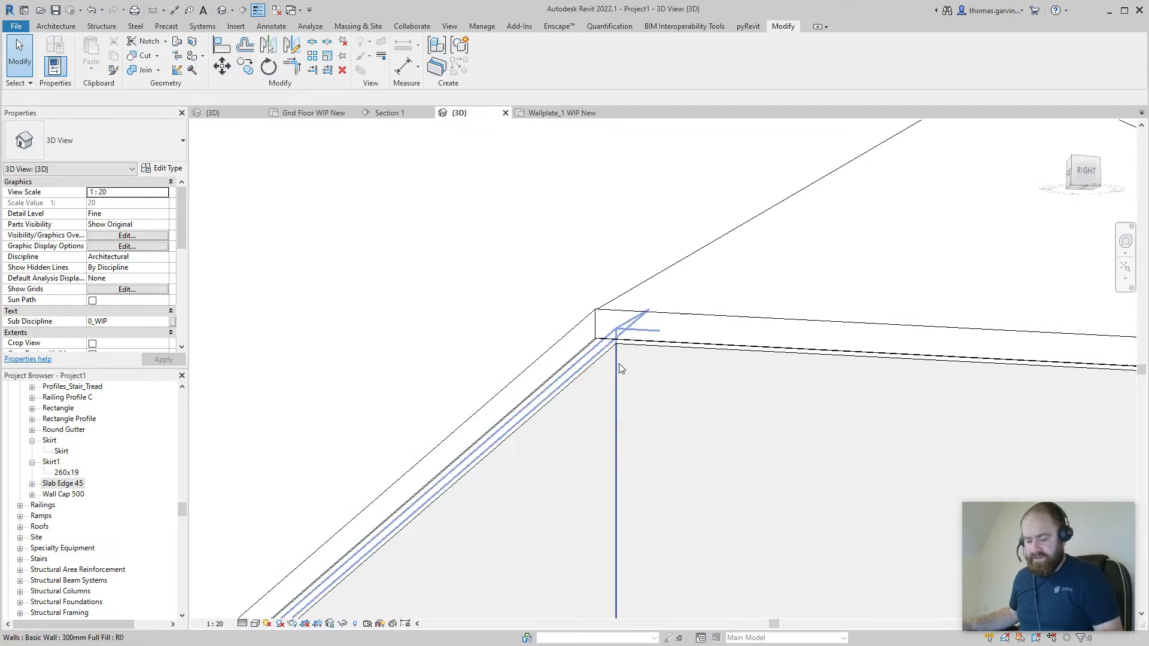
{"action": "left_click", "coordinate": [392, 113]}
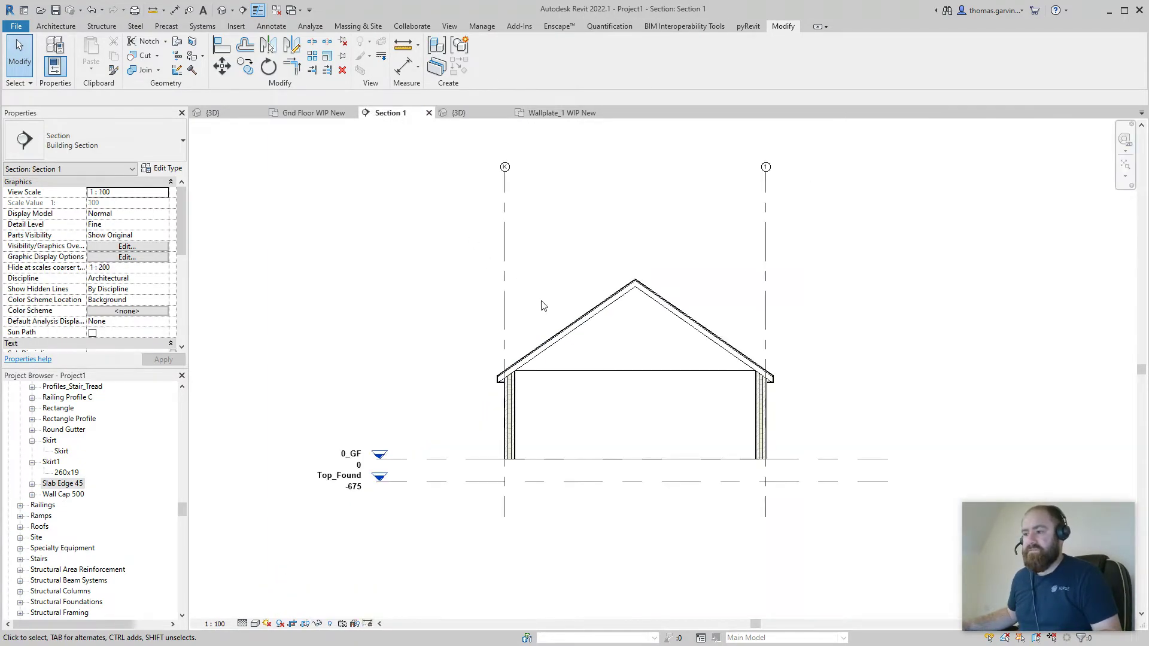
{"action": "scroll", "coordinate": [467, 397], "scroll_direction": "up", "scroll_amount": 4}
{"action": "scroll", "coordinate": [469, 392], "scroll_direction": "up", "scroll_amount": 5}
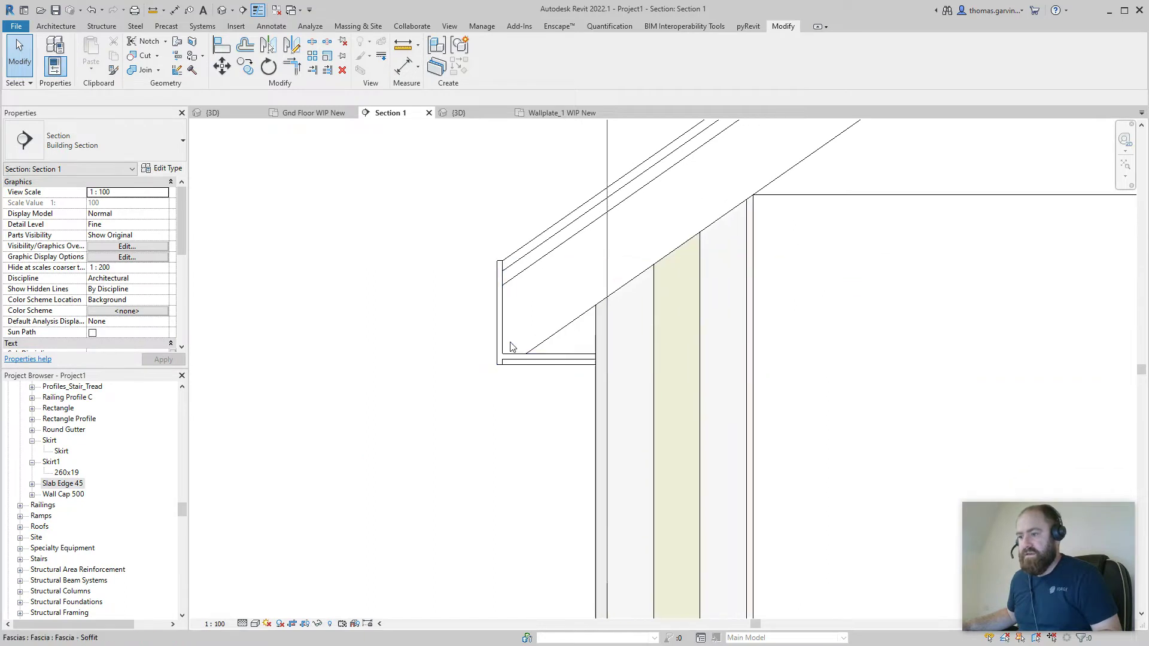
{"action": "left_click", "coordinate": [498, 268]}
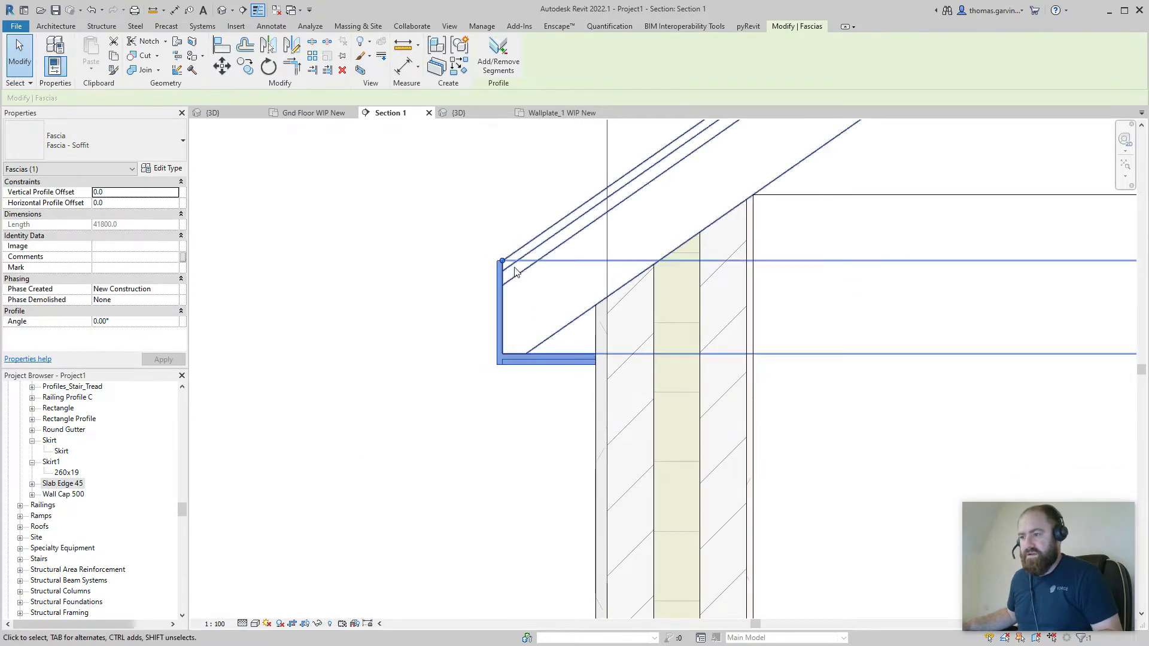
{"action": "scroll", "coordinate": [518, 262], "scroll_direction": "up", "scroll_amount": 2}
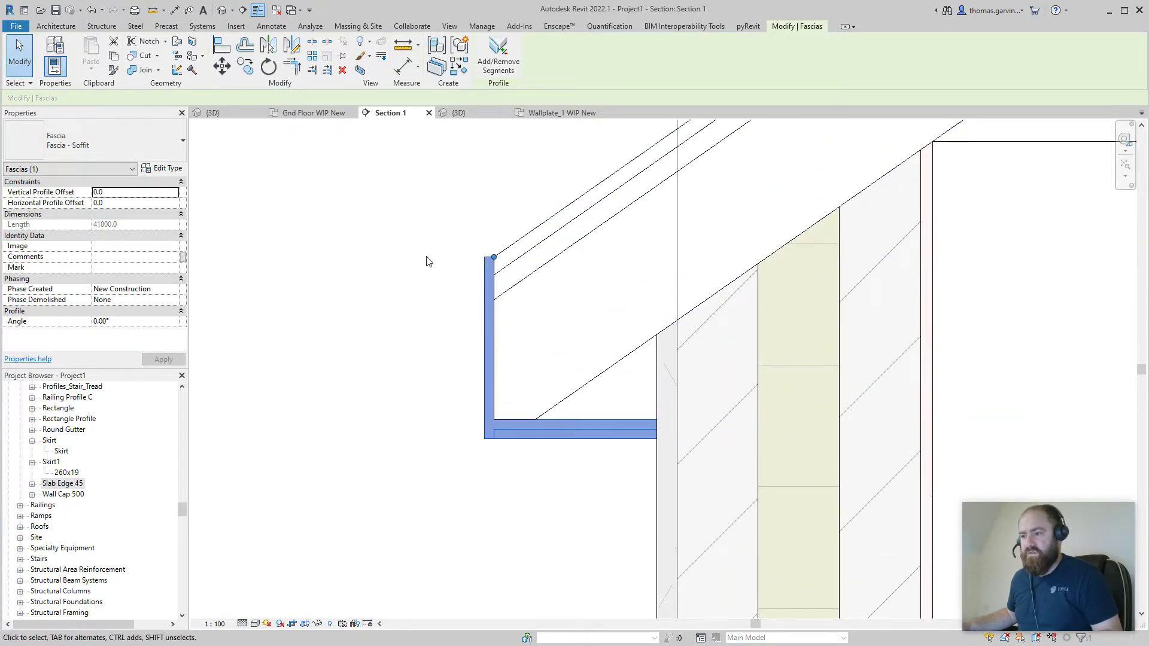
{"action": "scroll", "coordinate": [621, 256], "scroll_direction": "down", "scroll_amount": 2}
{"action": "middle_click_drag", "start_coordinate": [623, 290], "coordinate": [512, 295]}
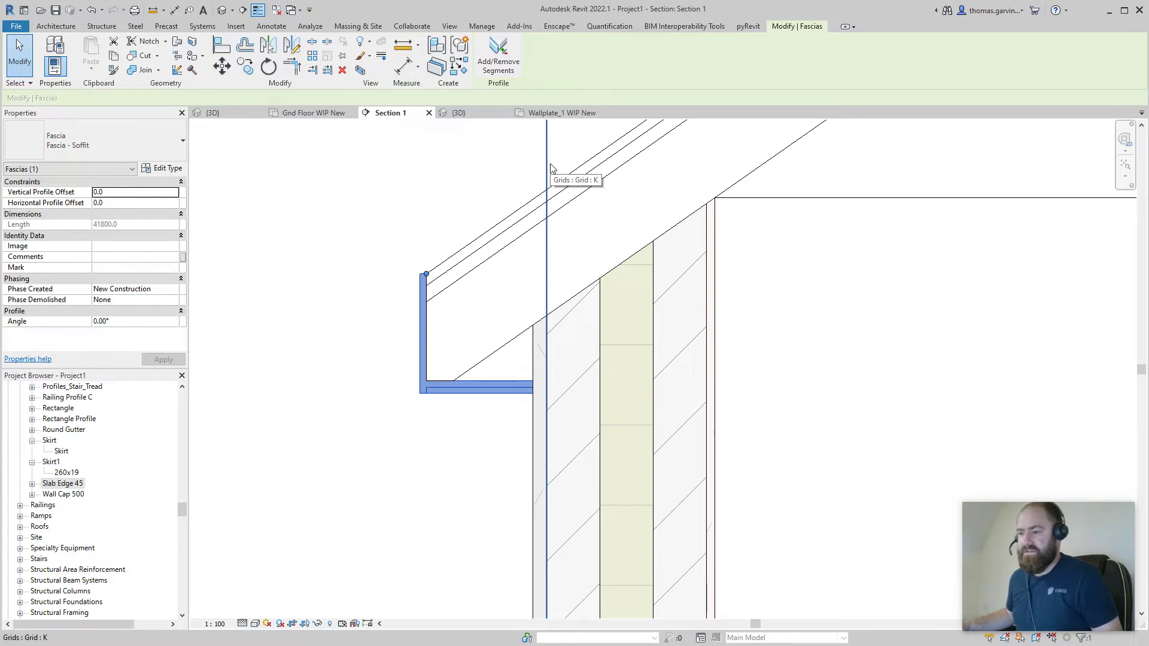
{"action": "scroll", "coordinate": [550, 167], "scroll_direction": "down", "scroll_amount": 3}
{"action": "middle_click_drag", "start_coordinate": [488, 237], "coordinate": [429, 351]}
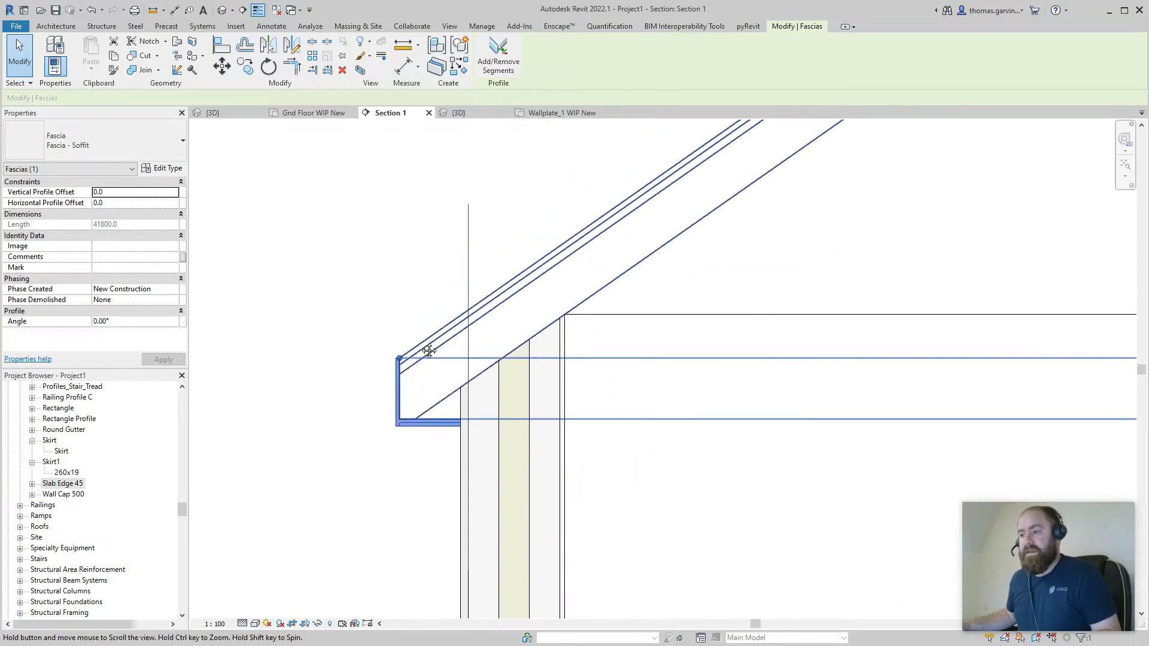
{"action": "scroll", "coordinate": [801, 418], "scroll_direction": "down", "scroll_amount": 2}
{"action": "middle_click_drag", "start_coordinate": [801, 418], "coordinate": [632, 381]}
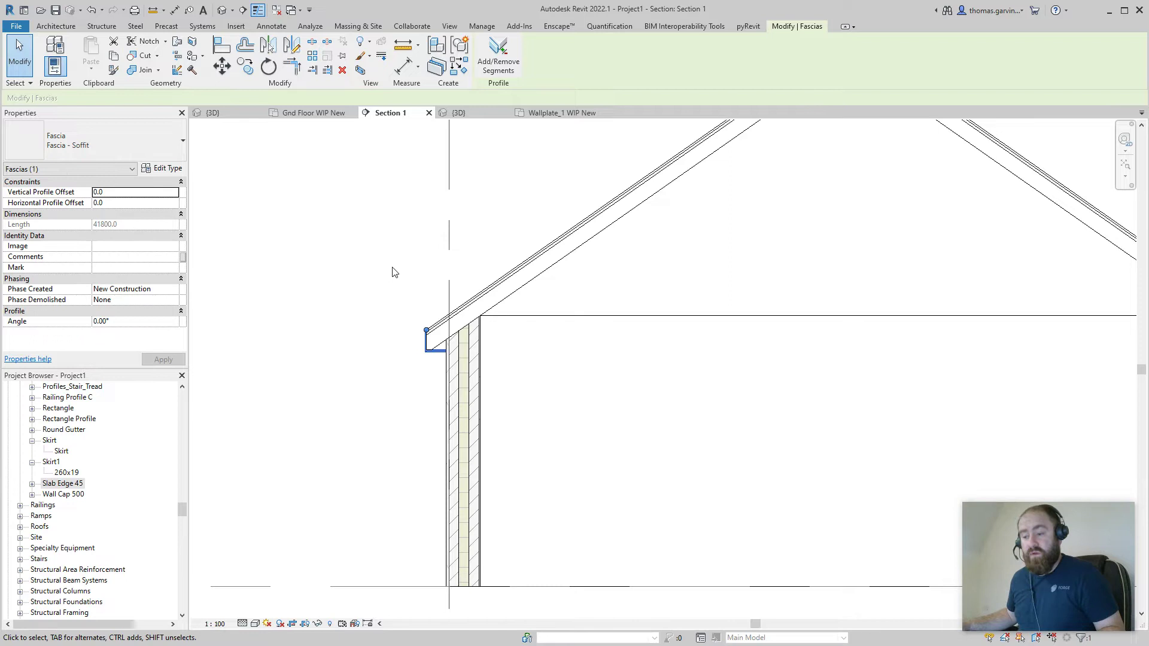
{"action": "scroll", "coordinate": [426, 315], "scroll_direction": "up", "scroll_amount": 5}
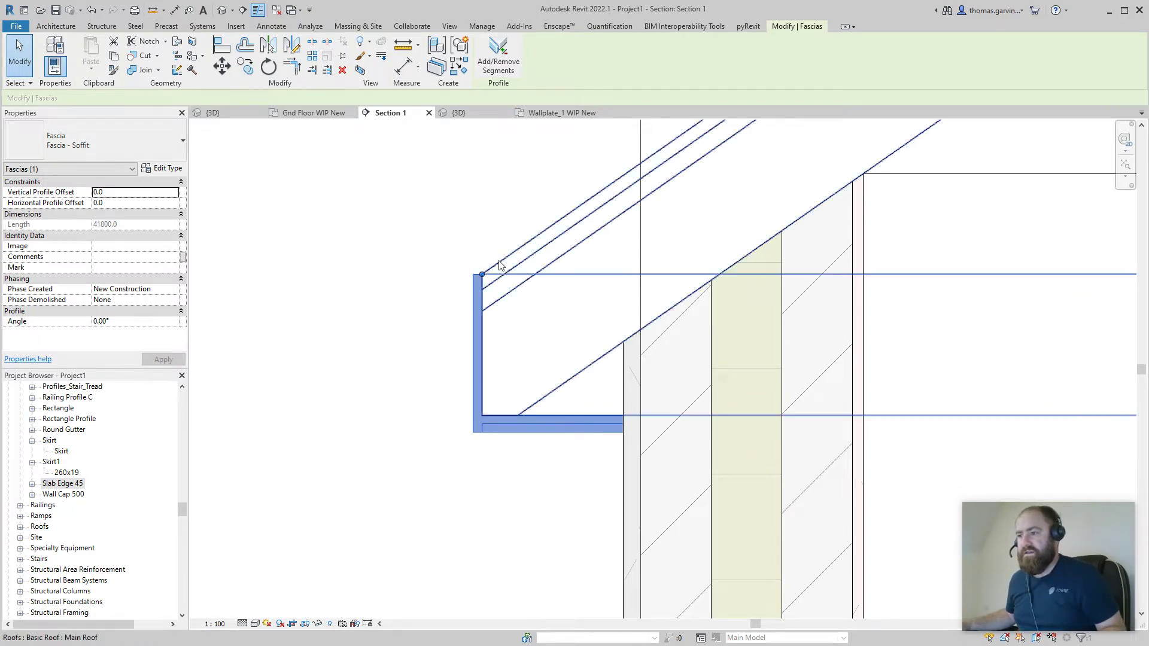
{"action": "left_click", "coordinate": [429, 271]}
{"action": "scroll", "coordinate": [564, 365], "scroll_direction": "down", "scroll_amount": 3}
{"action": "middle_click_drag", "start_coordinate": [565, 365], "coordinate": [330, 327]}
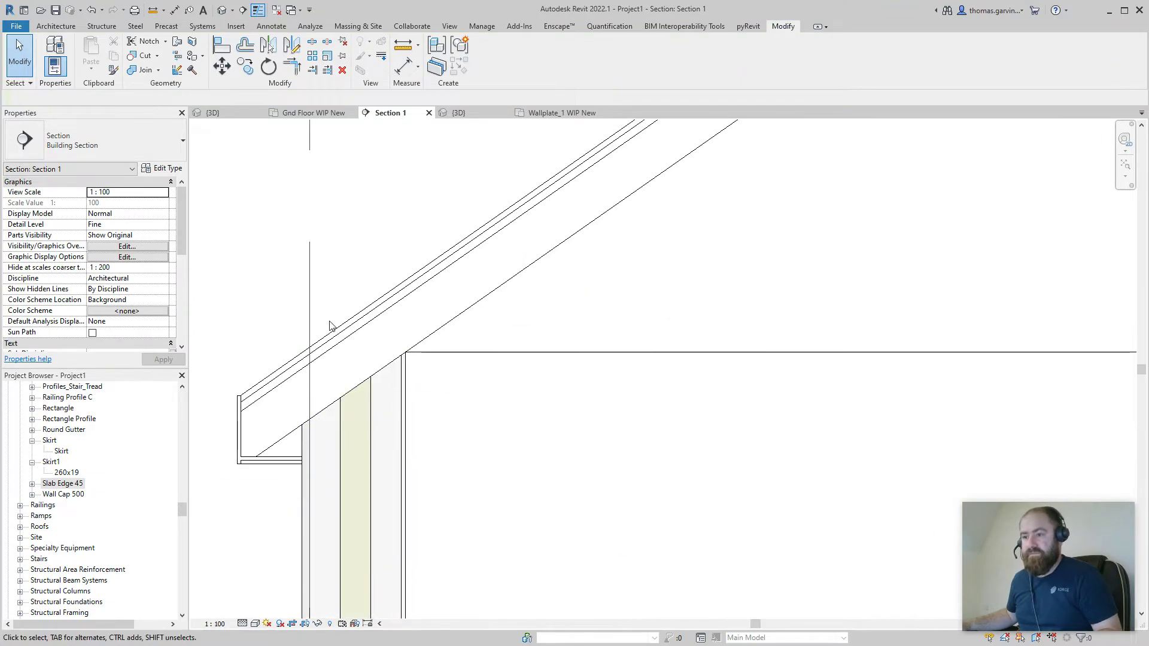
{"action": "scroll", "coordinate": [329, 327], "scroll_direction": "up", "scroll_amount": 2}
{"action": "scroll", "coordinate": [333, 349], "scroll_direction": "up", "scroll_amount": 2}
{"action": "left_click", "coordinate": [665, 285]}
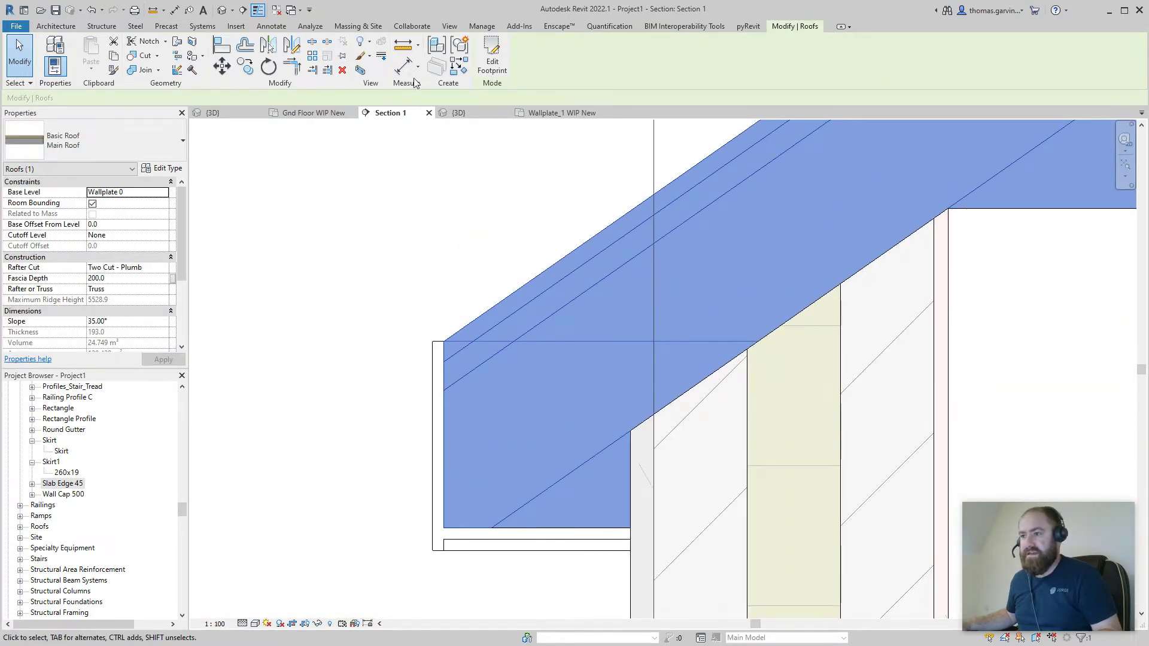
{"action": "left_click", "coordinate": [403, 45]}
{"action": "left_click", "coordinate": [541, 274]}
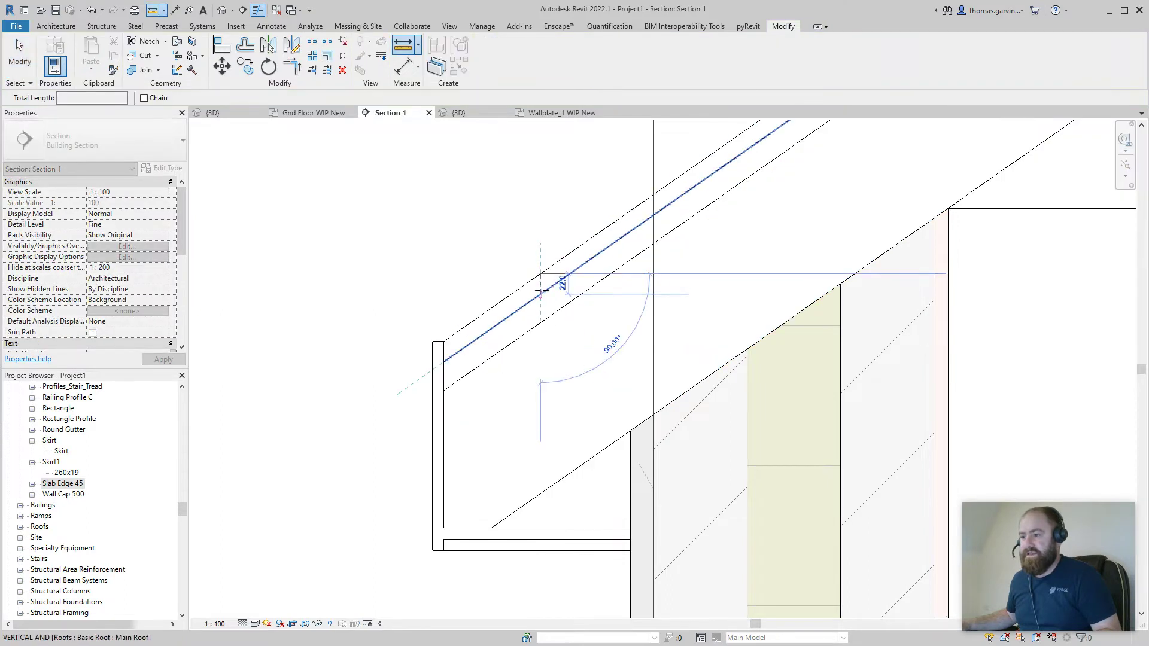
{"action": "left_click", "coordinate": [549, 288]}
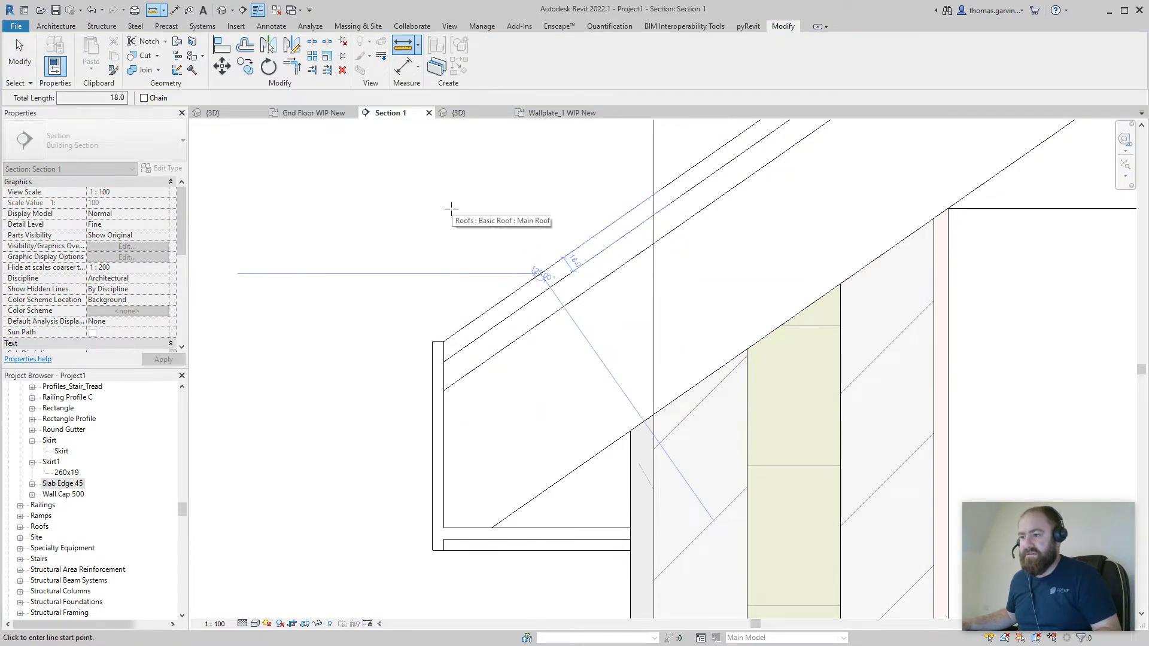
{"action": "scroll", "coordinate": [446, 263], "scroll_direction": "down", "scroll_amount": 3}
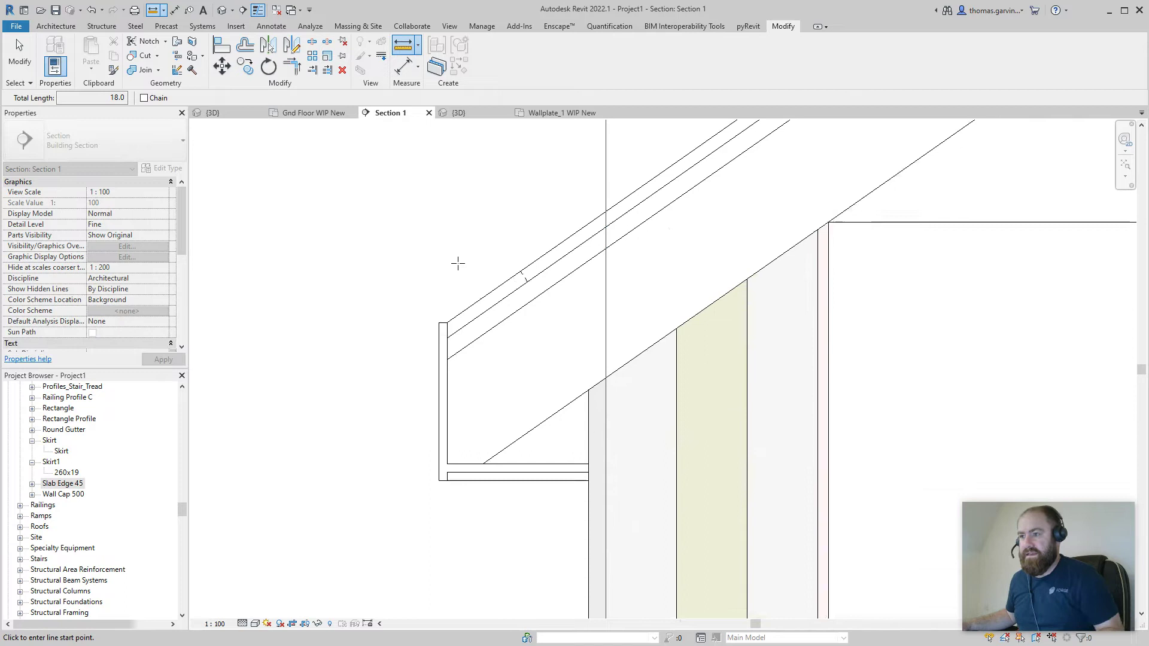
{"action": "key", "text": "Escape"}
{"action": "scroll", "coordinate": [440, 275], "scroll_direction": "down", "scroll_amount": 3}
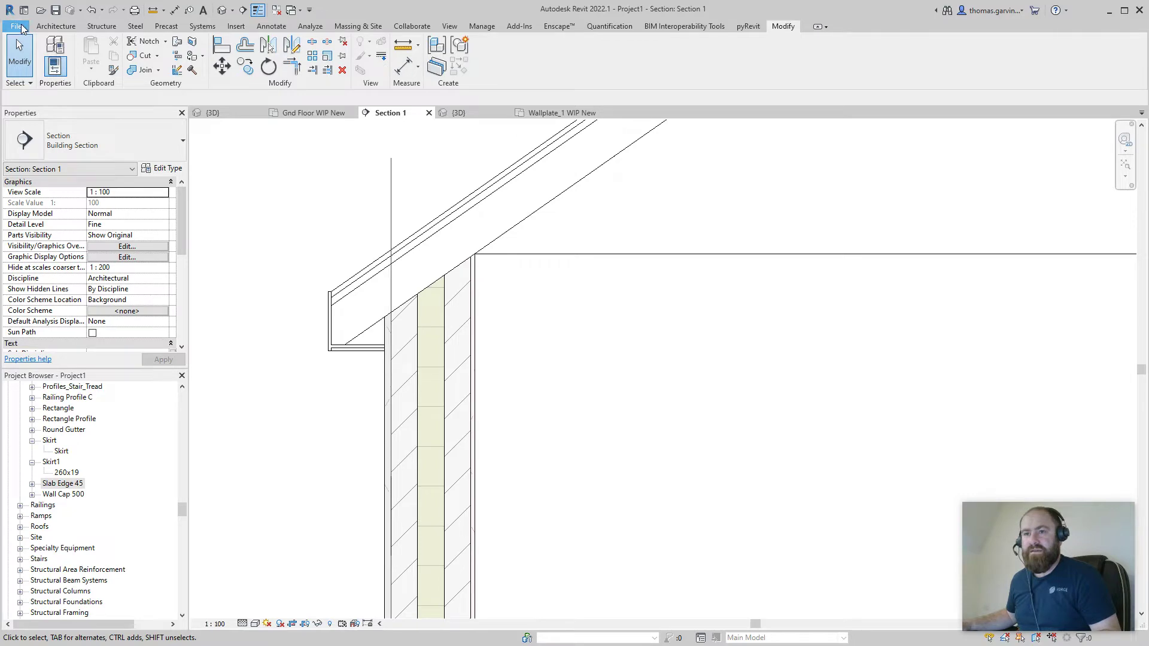
- Start a new family from the Metric Profile-Hosted.rft template
{"action": "left_click", "coordinate": [18, 27]}
{"action": "mouse_move", "coordinate": [80, 81]}
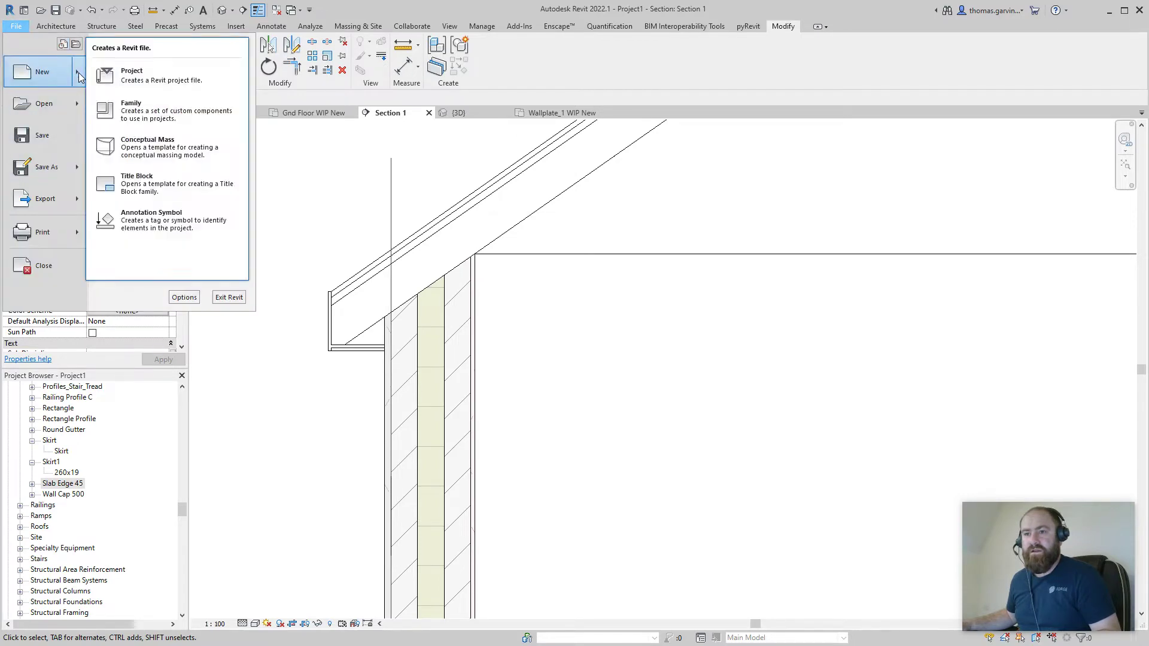
{"action": "left_click", "coordinate": [157, 112]}
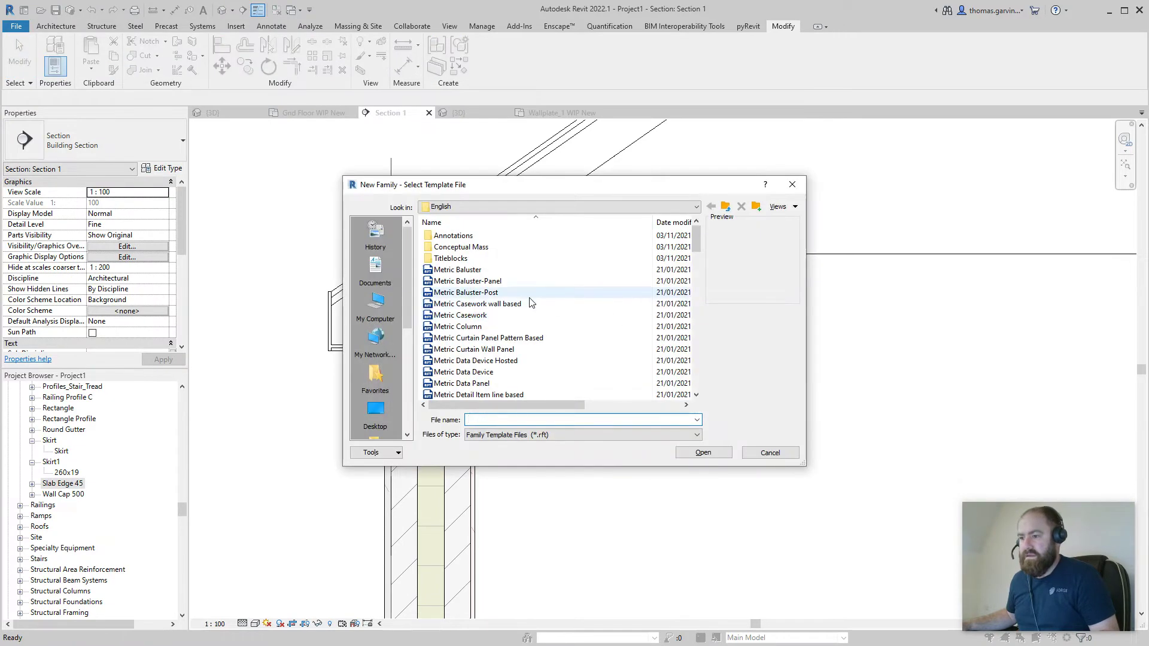
{"action": "scroll", "coordinate": [539, 335], "scroll_direction": "down", "scroll_amount": 5}
{"action": "scroll", "coordinate": [520, 347], "scroll_direction": "down", "scroll_amount": 9}
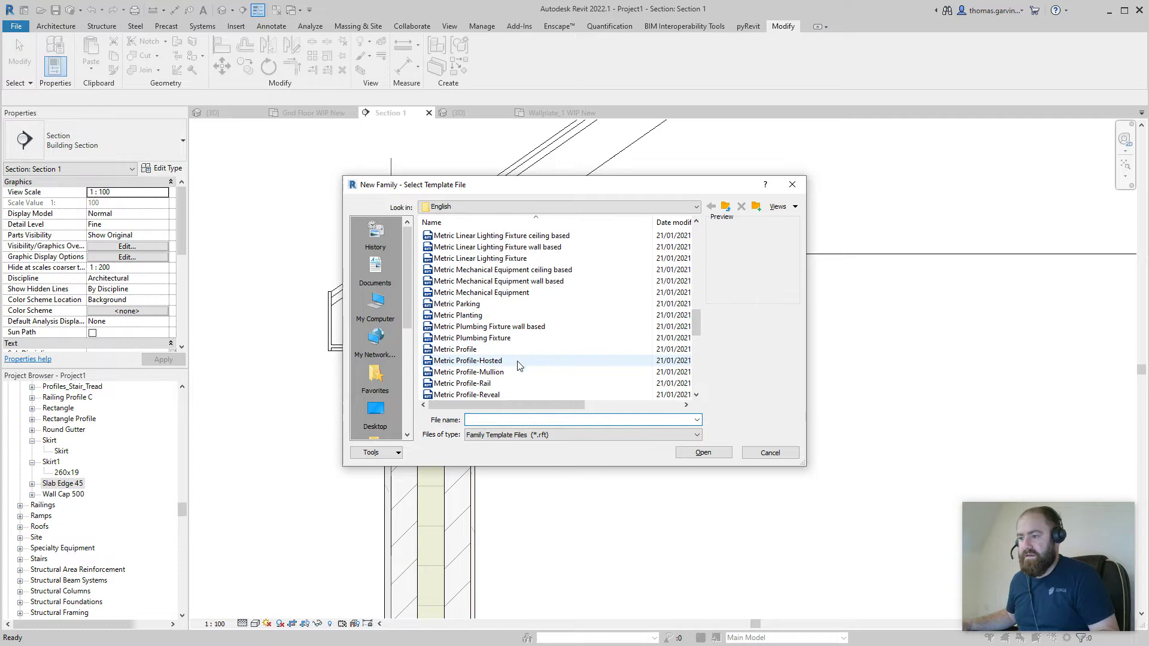
{"action": "left_click", "coordinate": [520, 362]}
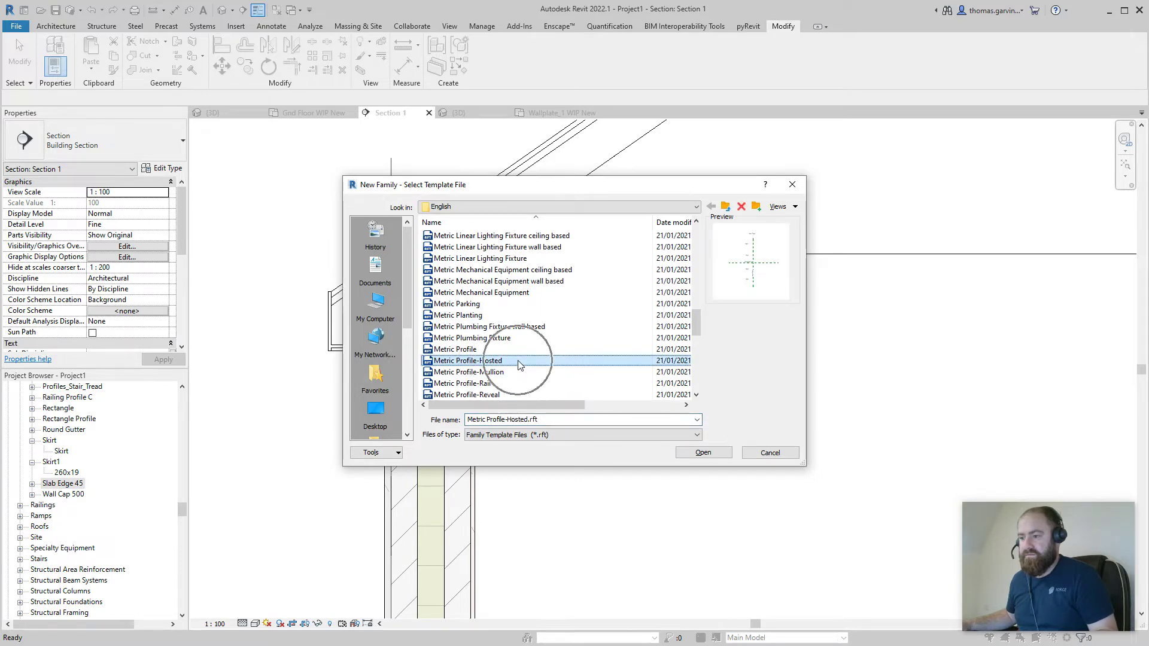
{"action": "left_click", "coordinate": [703, 454]}
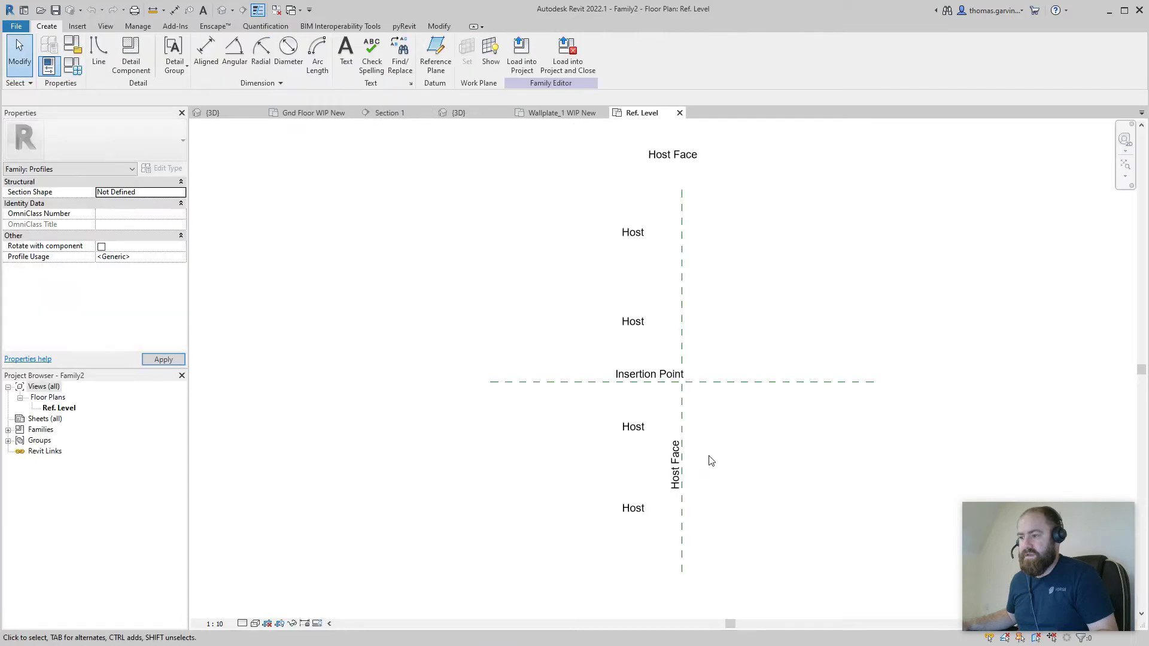
- Draw a single sloped profile line down-right from the reference plane intersection
{"action": "middle_click_drag", "start_coordinate": [671, 406], "coordinate": [672, 406]}
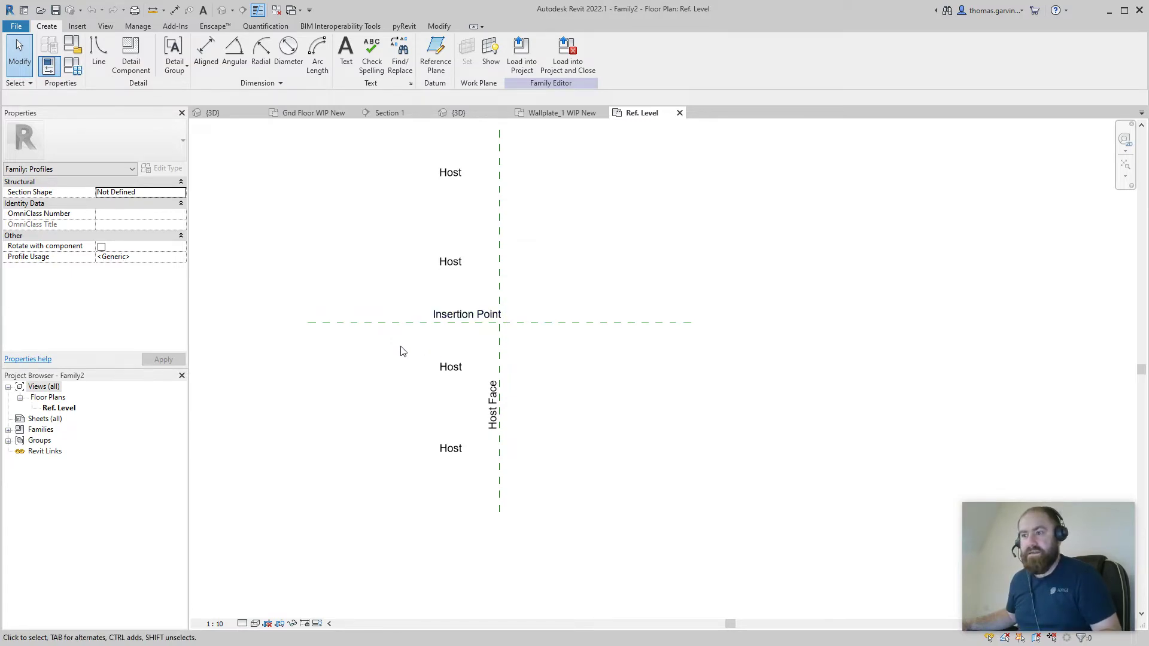
{"action": "scroll", "coordinate": [431, 335], "scroll_direction": "up", "scroll_amount": 3}
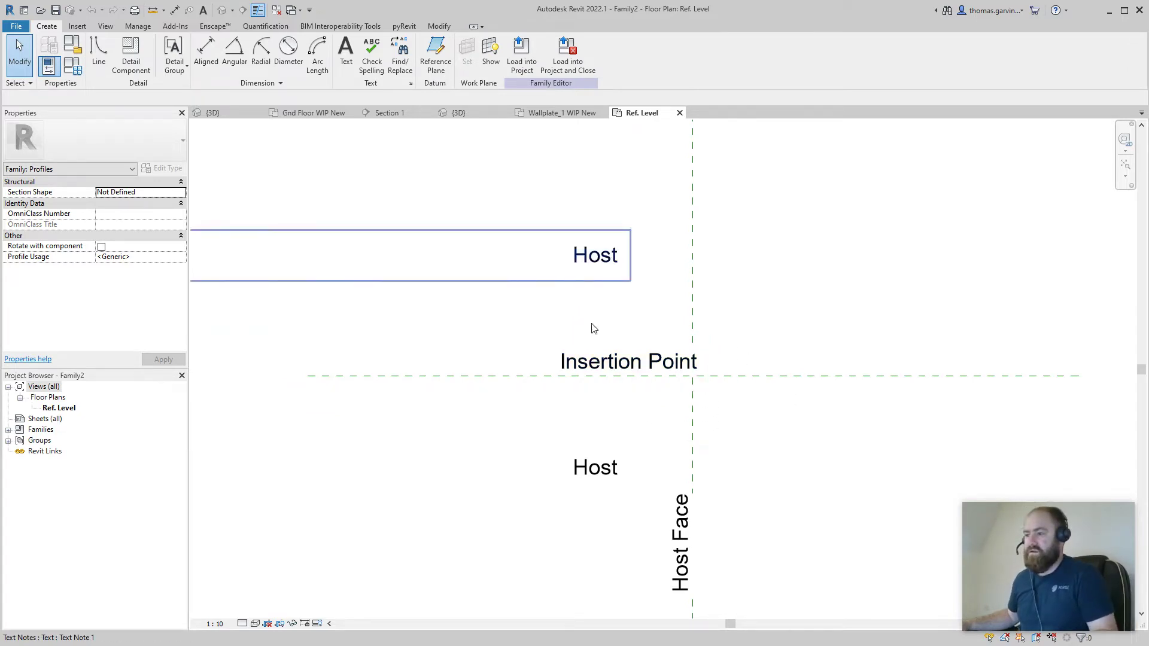
{"action": "scroll", "coordinate": [700, 386], "scroll_direction": "up", "scroll_amount": 4}
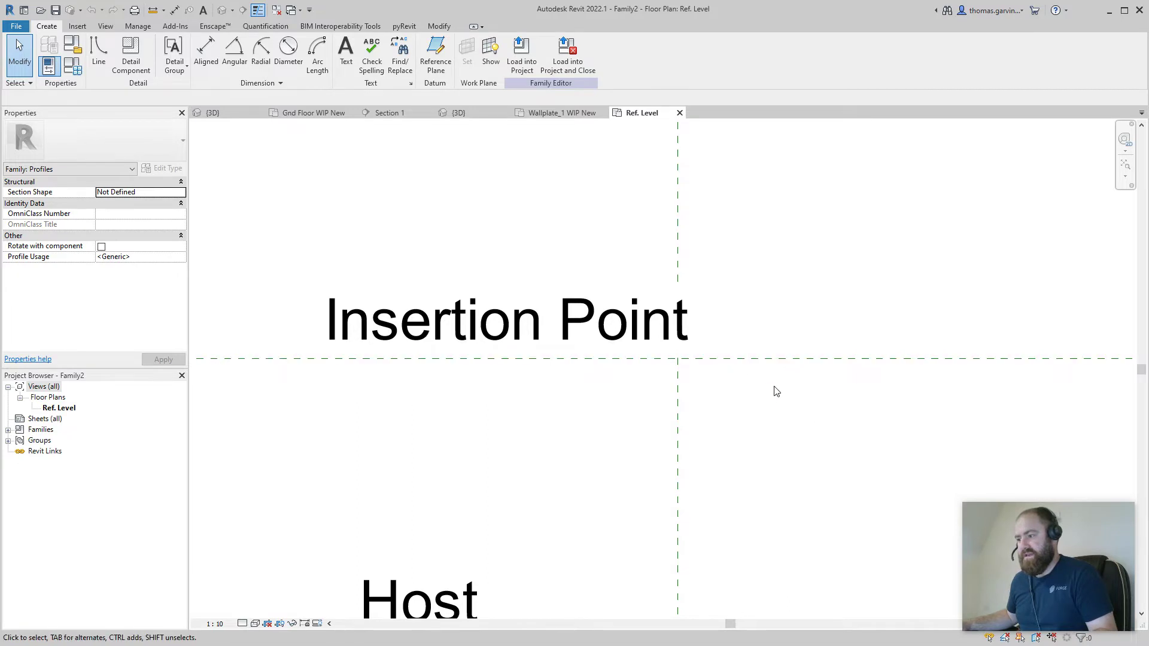
{"action": "left_click", "coordinate": [98, 53]}
{"action": "scroll", "coordinate": [699, 383], "scroll_direction": "up", "scroll_amount": 2}
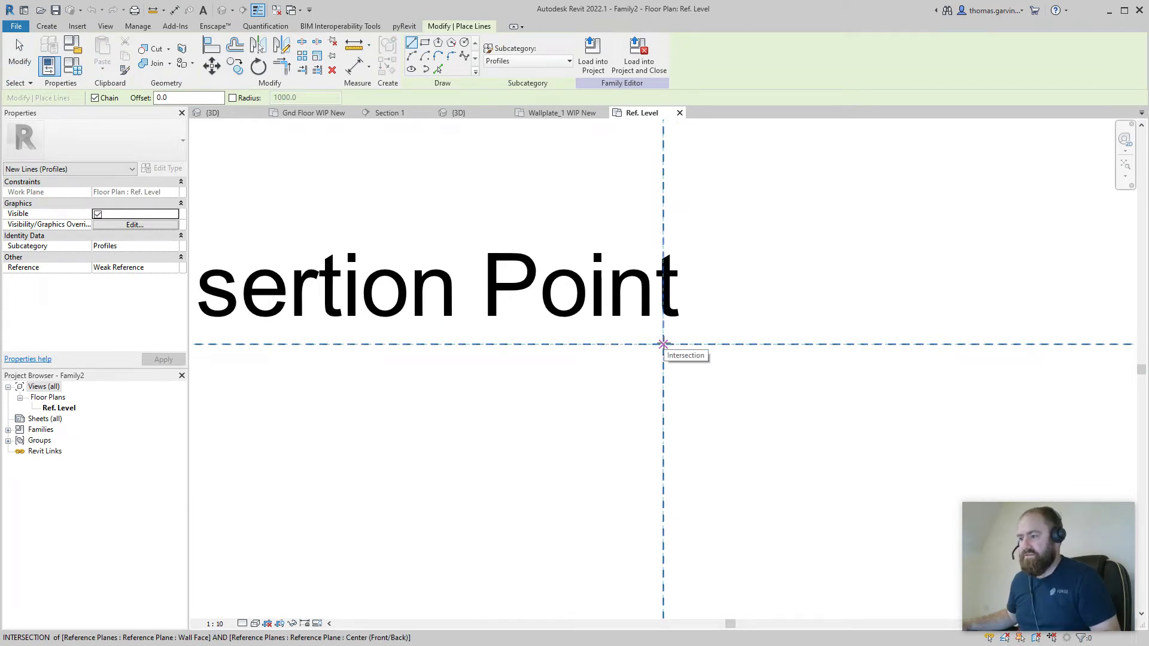
{"action": "left_click", "coordinate": [663, 344]}
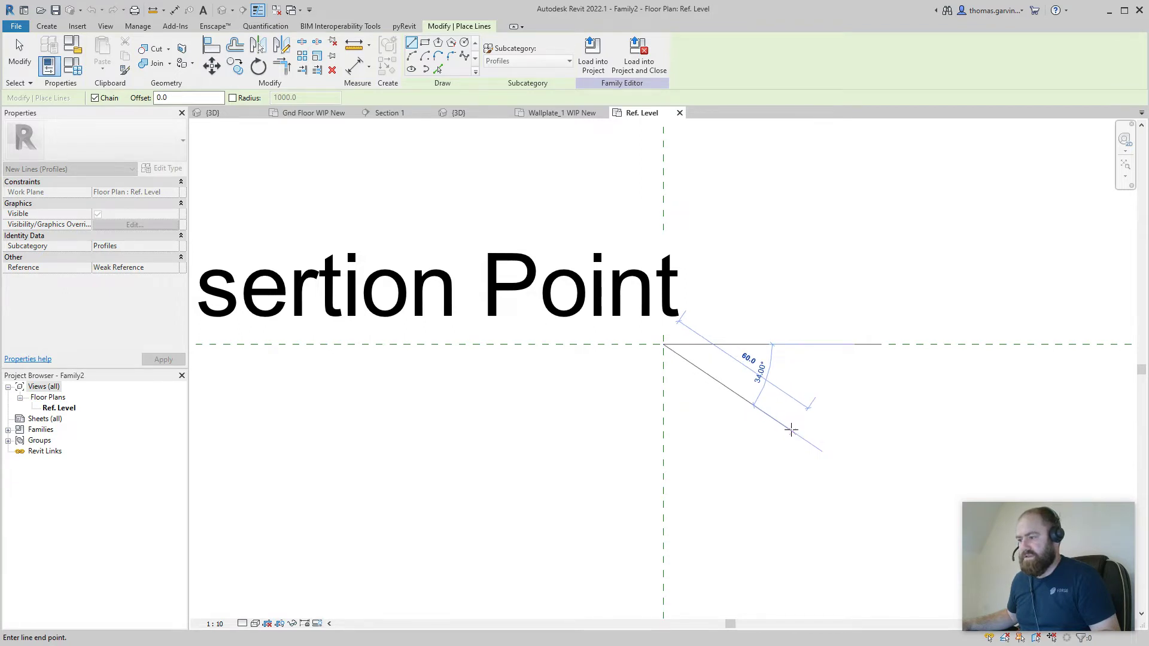
{"action": "left_click", "coordinate": [791, 430]}
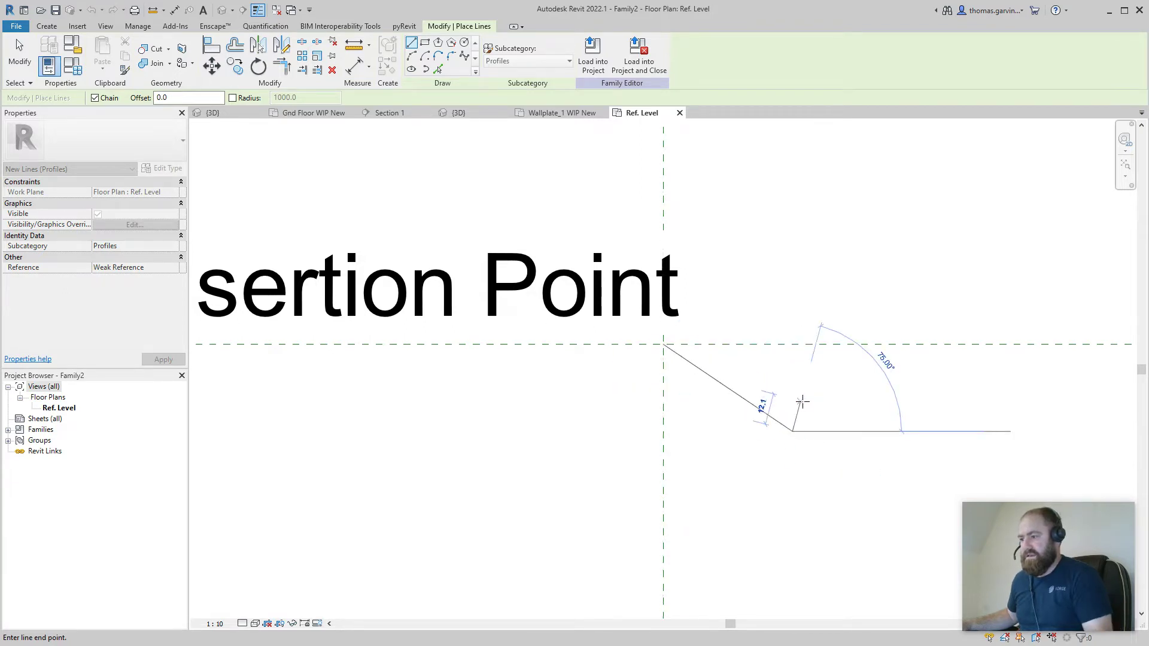
{"action": "key", "text": "Escape"}
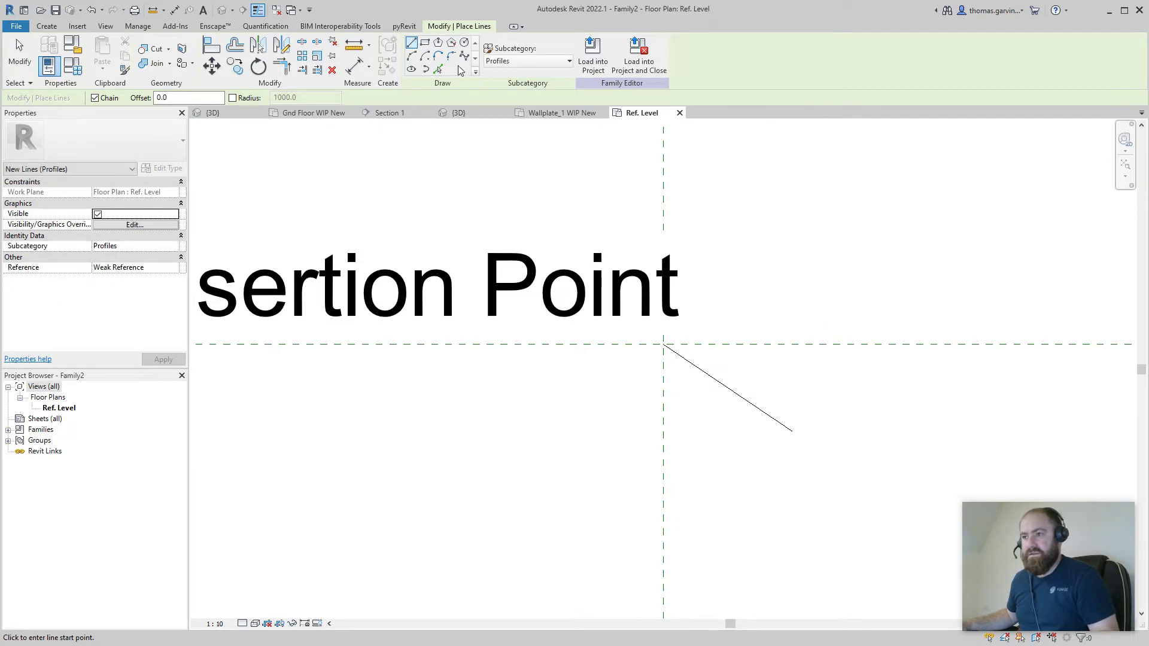
- Set the Ref. Level view scale to 1:2
{"action": "left_click", "coordinate": [214, 624]}
{"action": "left_click", "coordinate": [218, 465]}
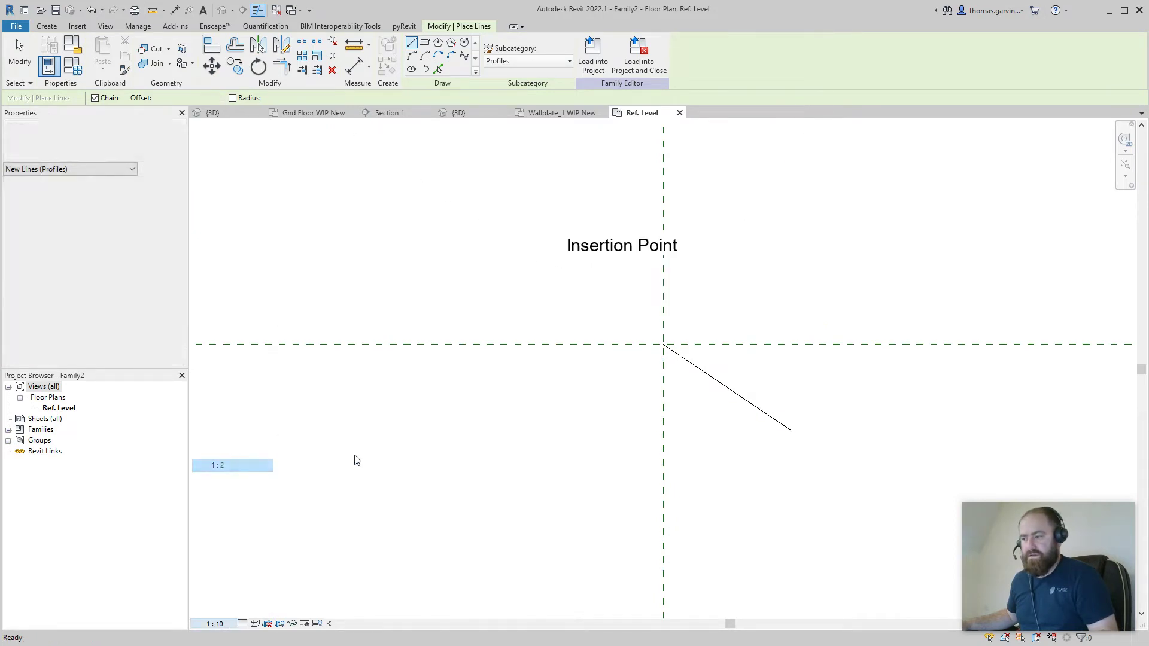
{"action": "scroll", "coordinate": [788, 385], "scroll_direction": "up", "scroll_amount": 2}
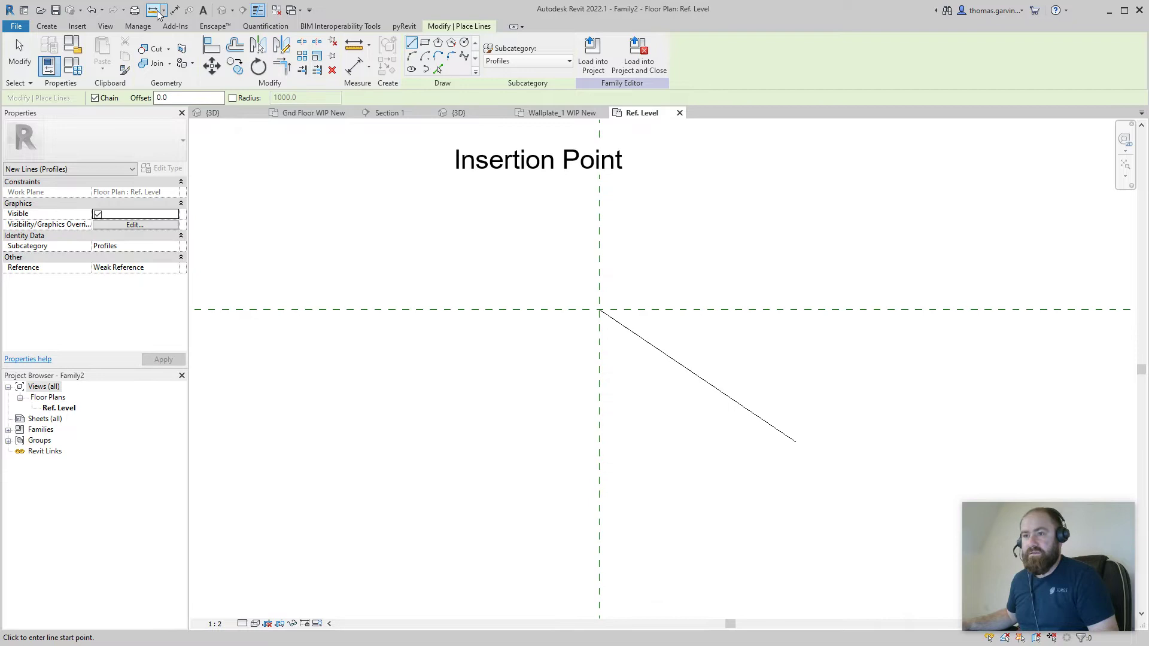
{"action": "left_click", "coordinate": [174, 9]}
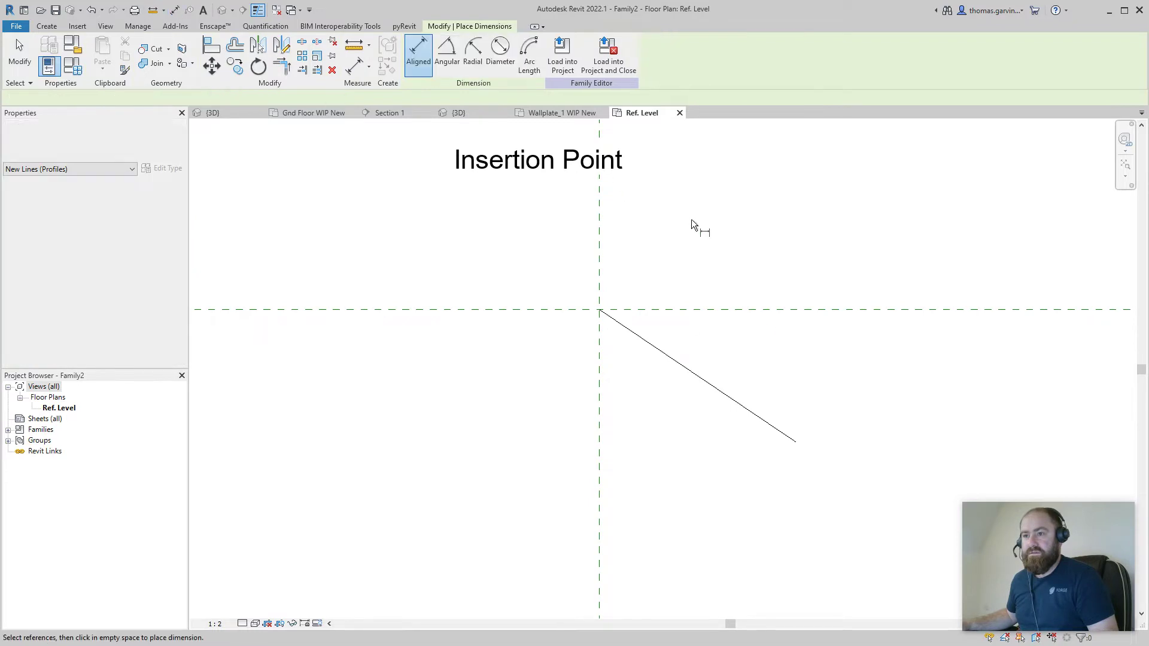
- Place a 34.00° angular dimension between the sloped line and the horizontal reference plane
{"action": "left_click", "coordinate": [448, 51]}
{"action": "left_click", "coordinate": [722, 381]}
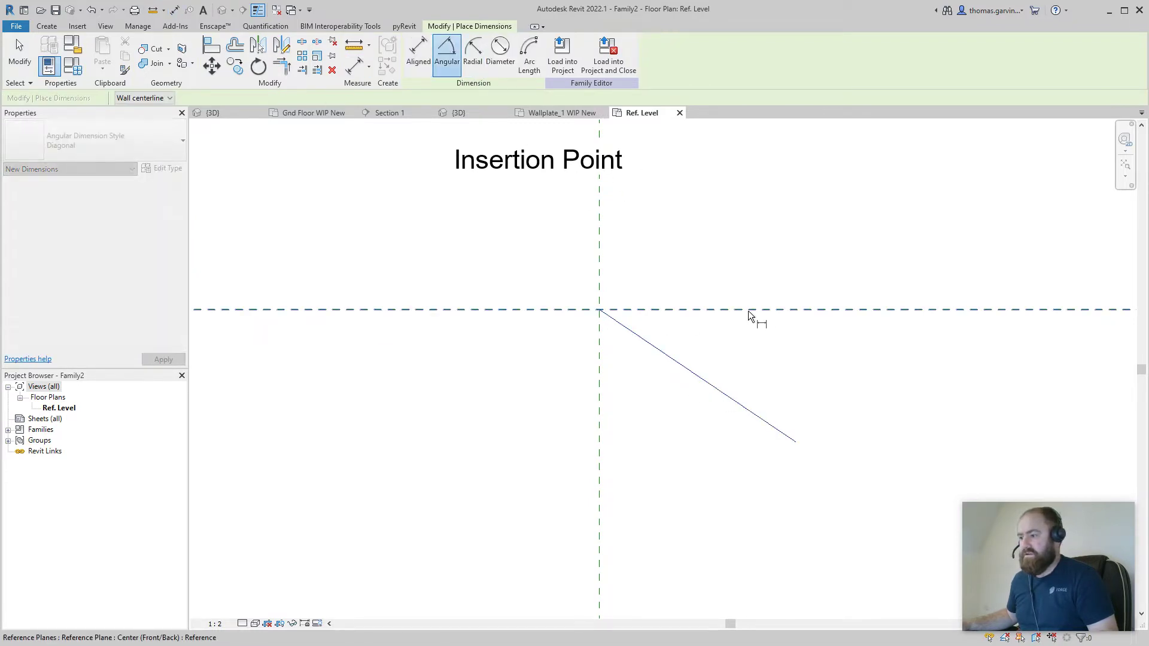
{"action": "left_click", "coordinate": [749, 311]}
{"action": "left_click", "coordinate": [741, 376]}
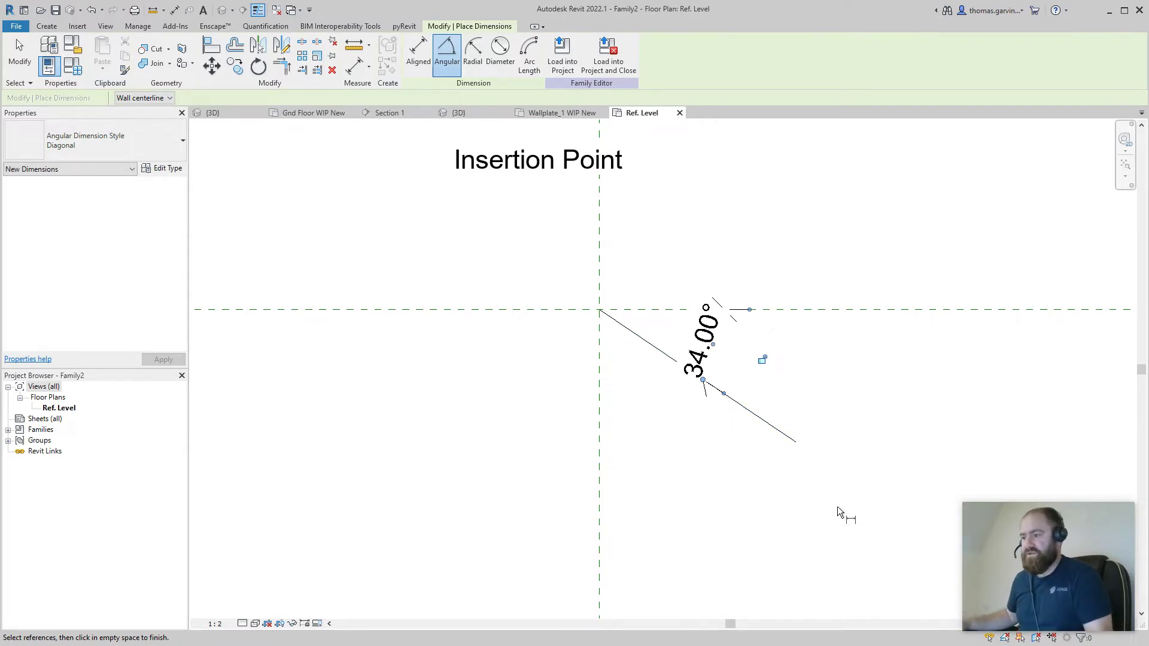
{"action": "key", "text": "Escape"}
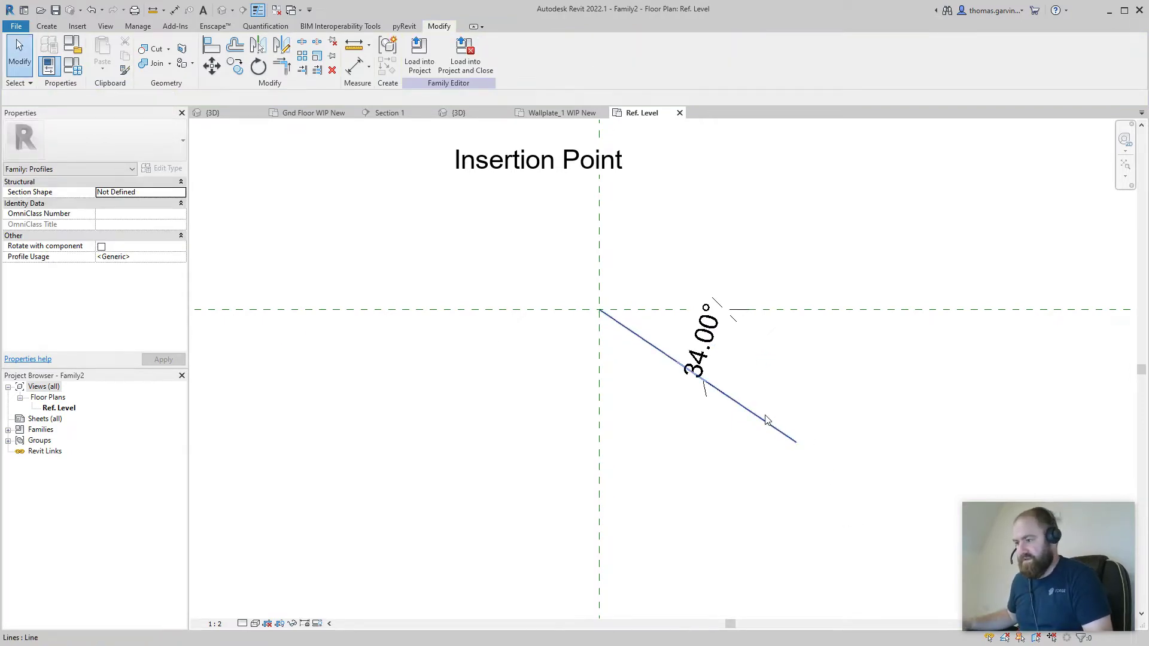
- Align the line's start to the vertical and horizontal reference planes
{"action": "left_click", "coordinate": [749, 409]}
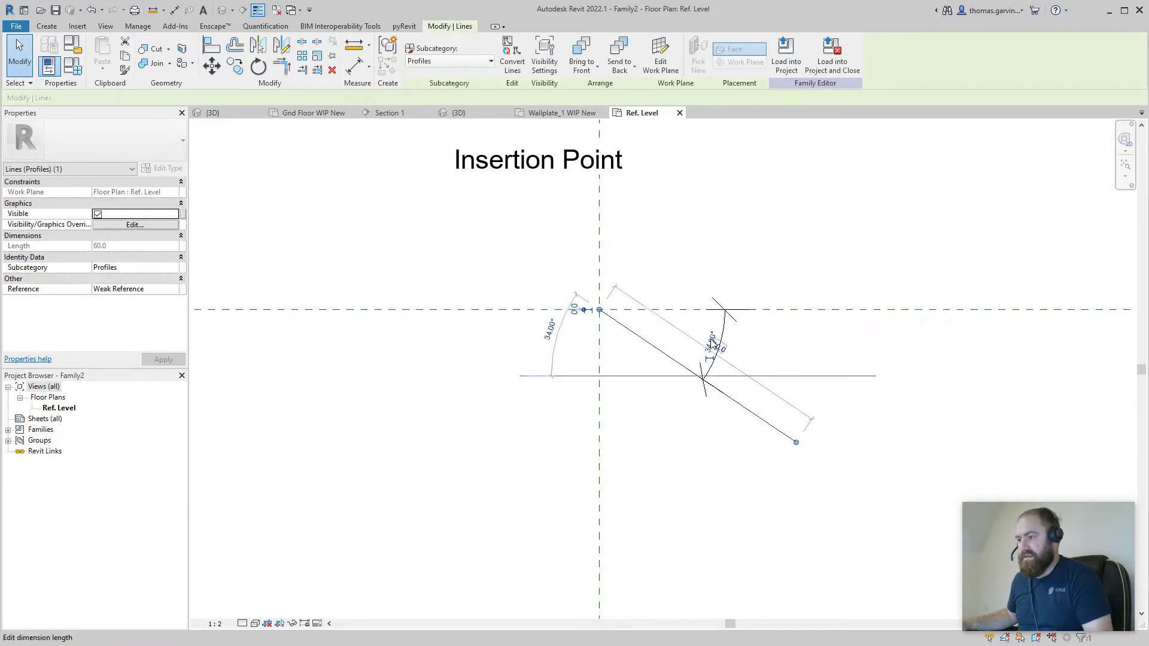
{"action": "left_click", "coordinate": [902, 354]}
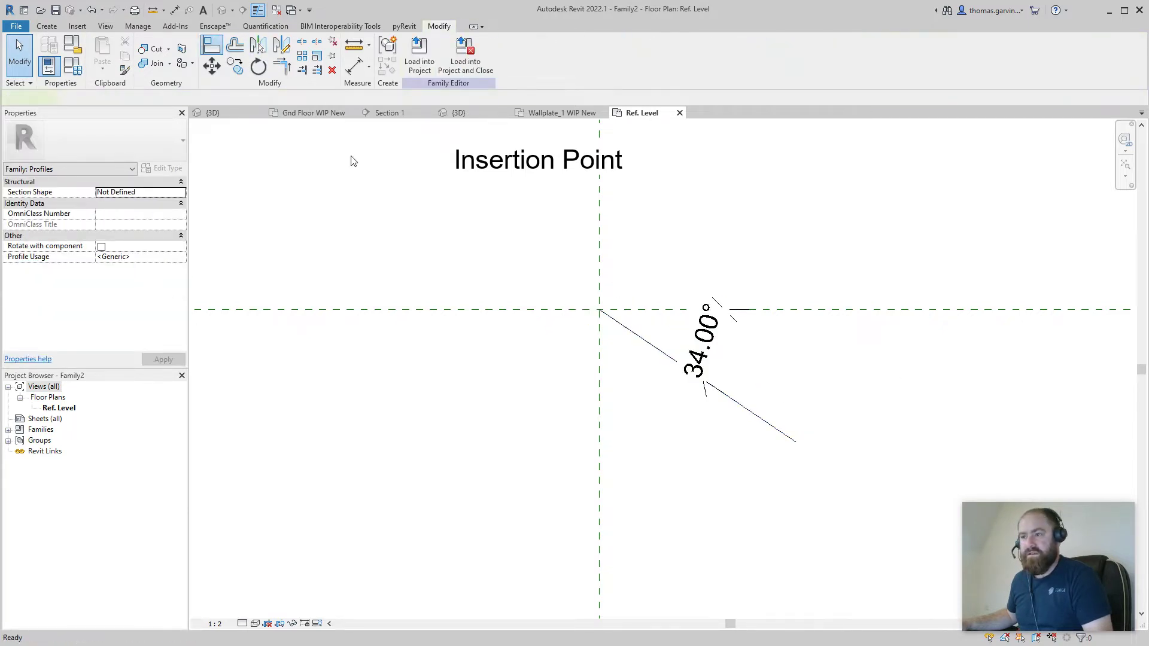
{"action": "key", "text": "a"}
{"action": "key", "text": "l"}
{"action": "left_click", "coordinate": [600, 366]}
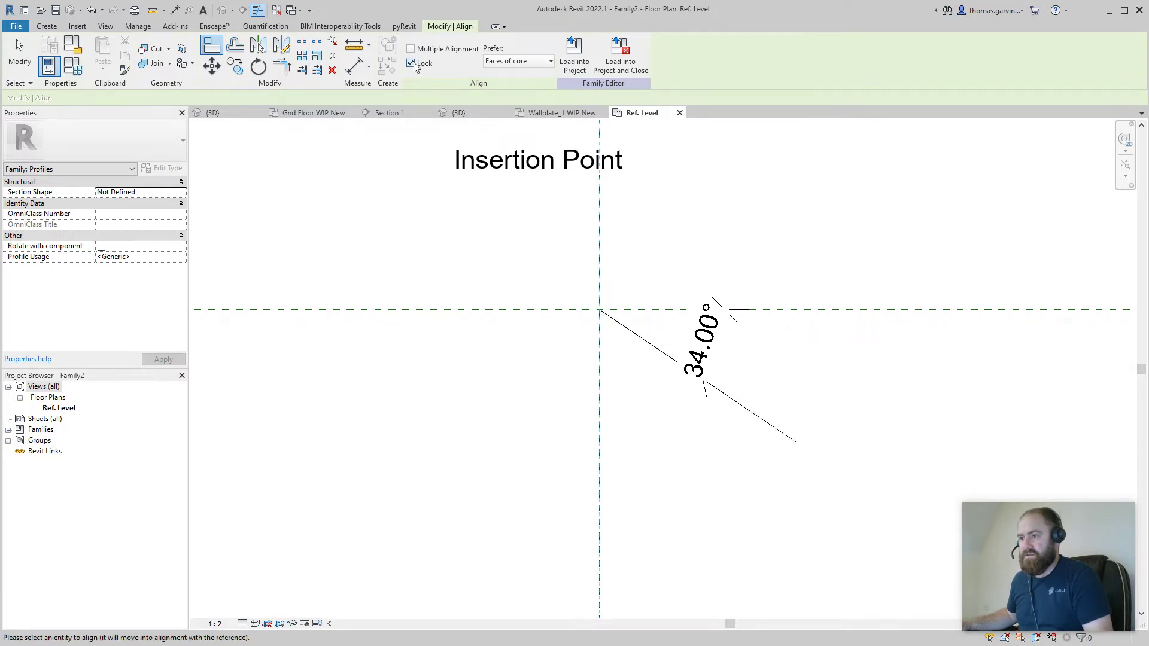
{"action": "left_click", "coordinate": [603, 314]}
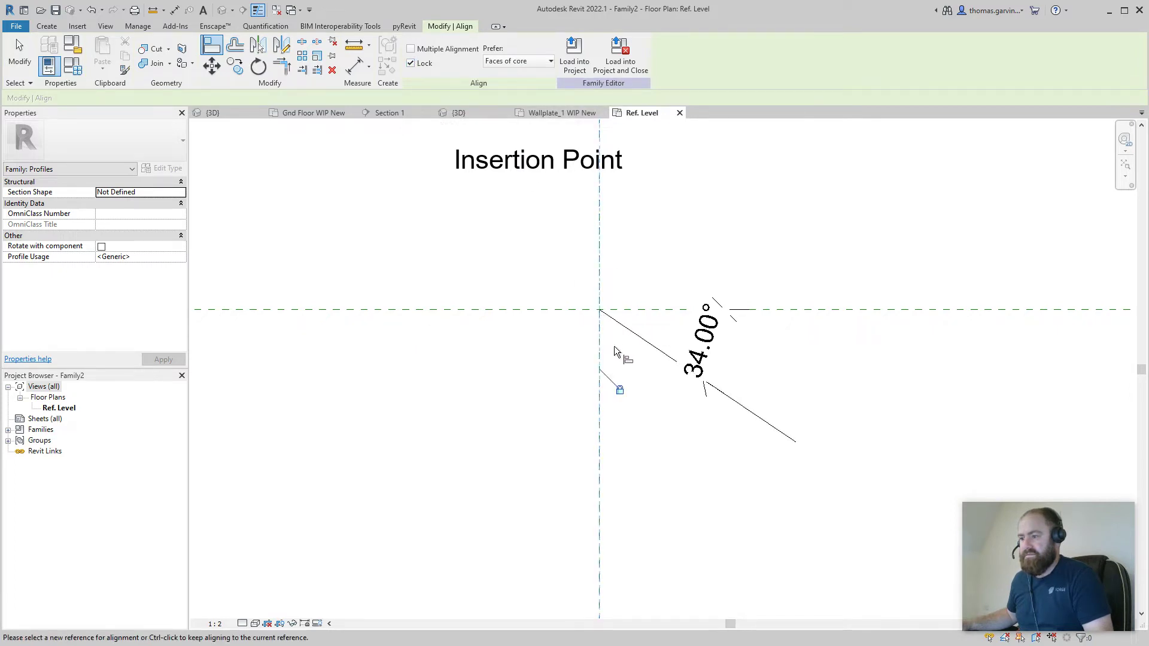
{"action": "left_click", "coordinate": [658, 310]}
{"action": "left_click", "coordinate": [606, 314]}
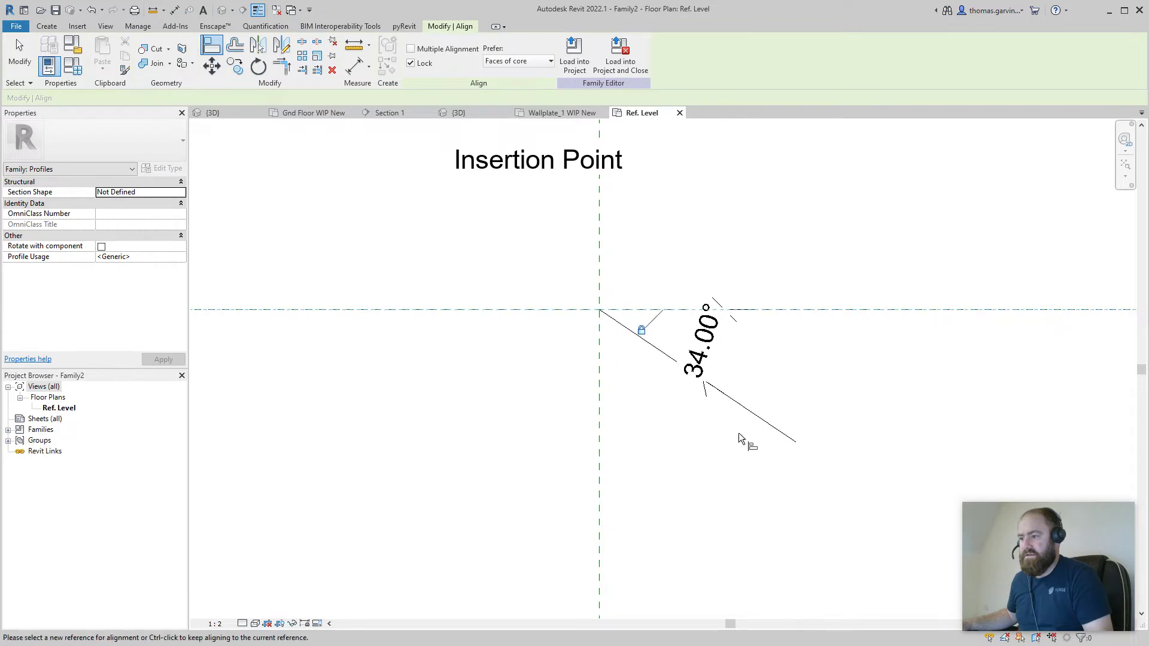
{"action": "key", "text": "Escape"}
{"action": "key", "text": "Escape"}
- Create a parameter named Roof Pitch for the angle dimension
{"action": "left_click", "coordinate": [701, 344]}
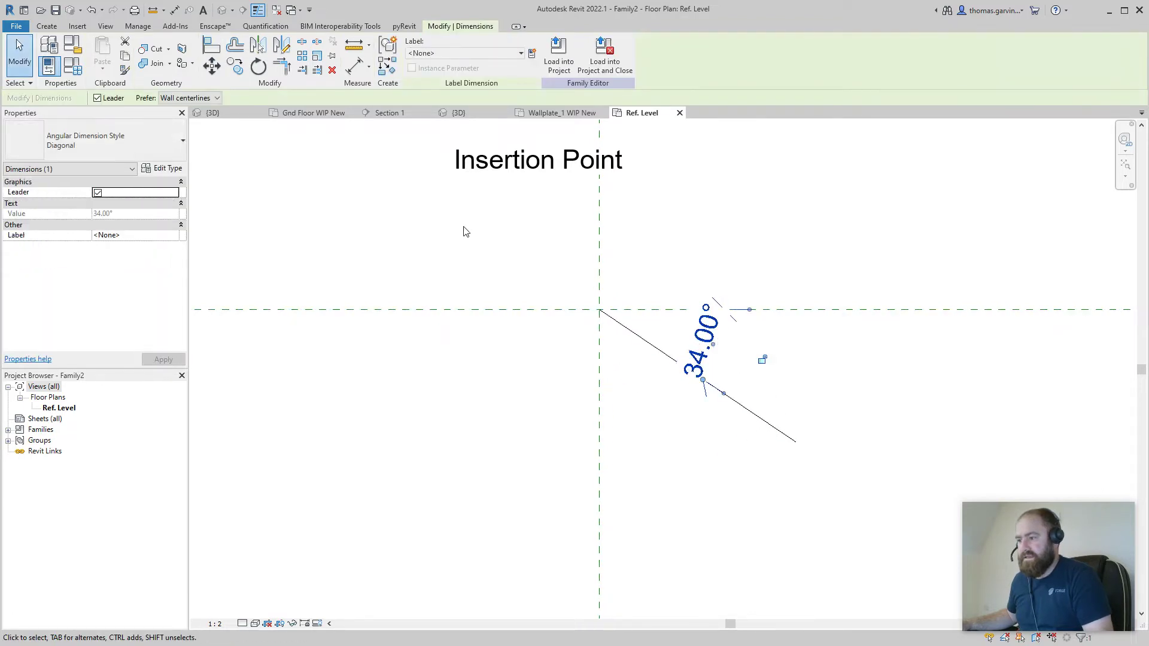
{"action": "left_click", "coordinate": [532, 55]}
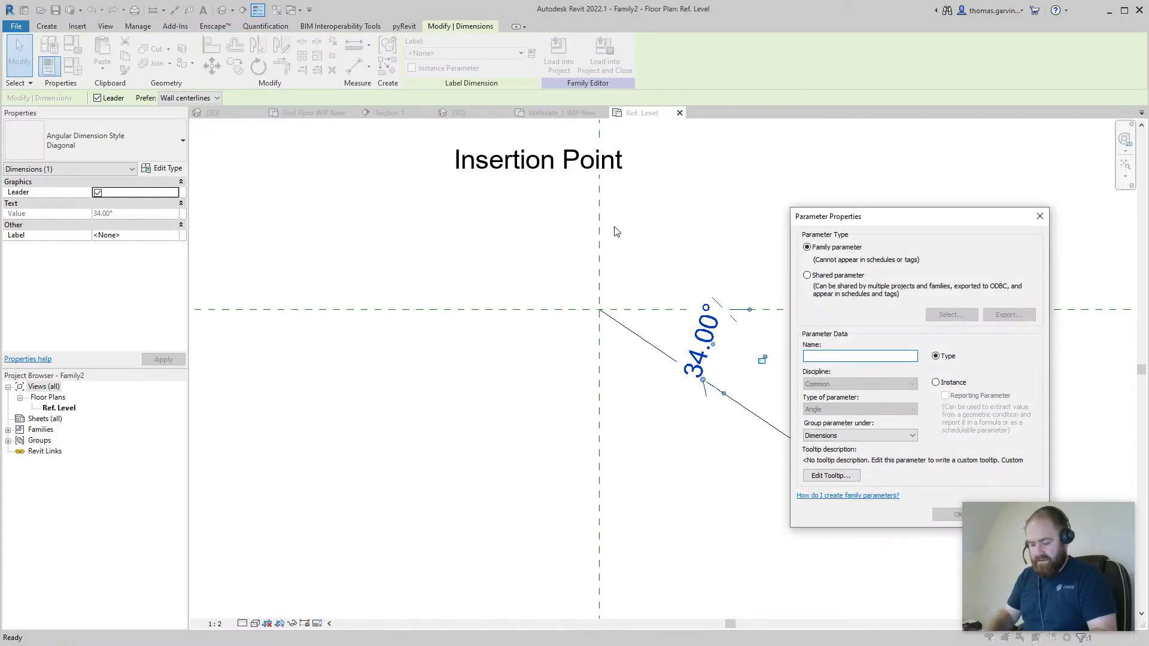
{"action": "type", "text": "Roof Pi"}
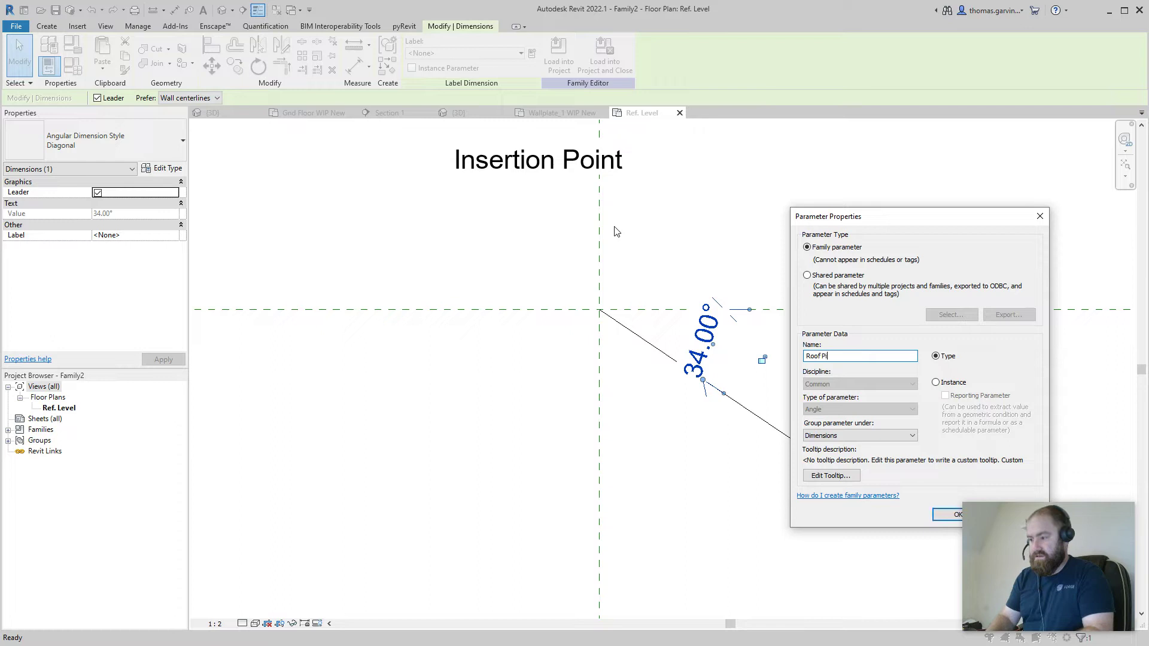
{"action": "type", "text": "tch"}
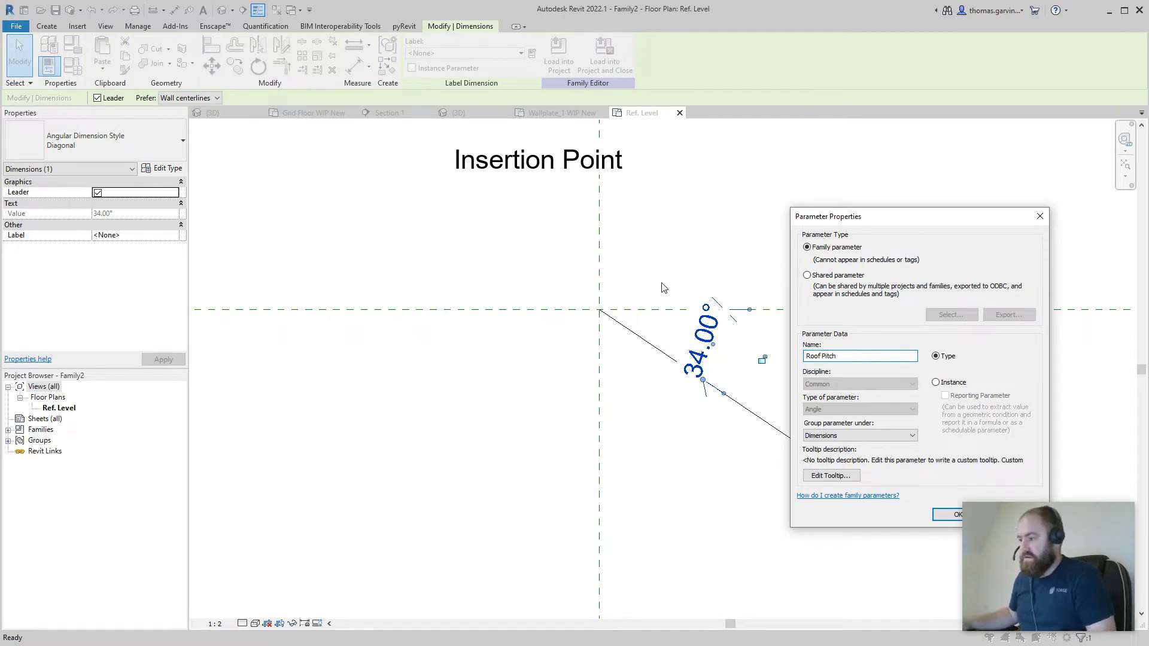
- Confirm the Roof Pitch parameter and move its dimension toward the insertion point
{"action": "left_click", "coordinate": [952, 515]}
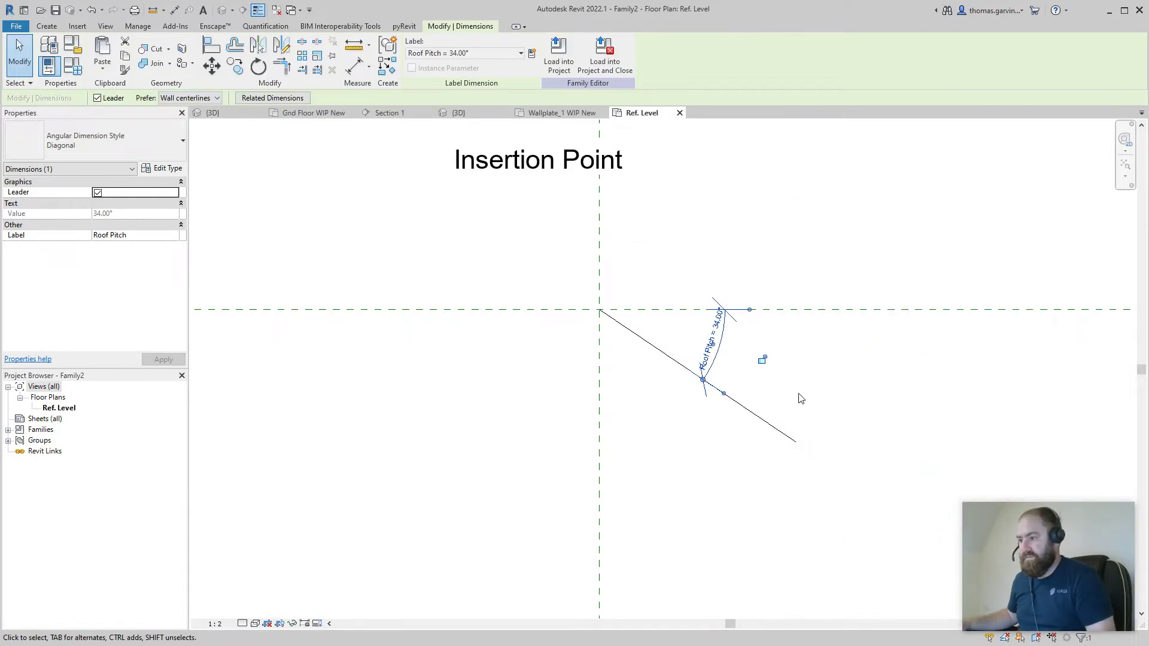
{"action": "middle_click_drag", "start_coordinate": [799, 398], "coordinate": [747, 346]}
{"action": "left_click", "coordinate": [775, 387]}
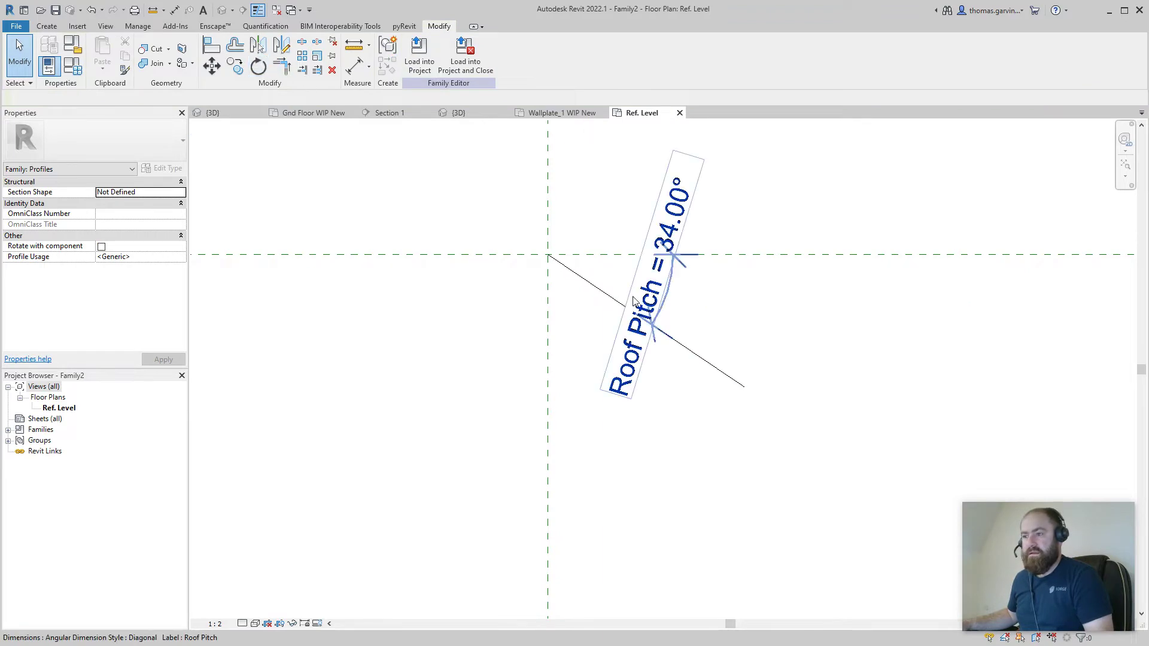
{"action": "left_click", "coordinate": [672, 287]}
{"action": "mouse_move", "coordinate": [672, 287]}
{"action": "left_mouse_down"}
{"action": "mouse_move", "coordinate": [546, 225]}
{"action": "mouse_move", "coordinate": [526, 233]}
{"action": "mouse_move", "coordinate": [532, 250]}
{"action": "mouse_move", "coordinate": [569, 263]}
{"action": "left_mouse_up"}
{"action": "left_click", "coordinate": [608, 423]}
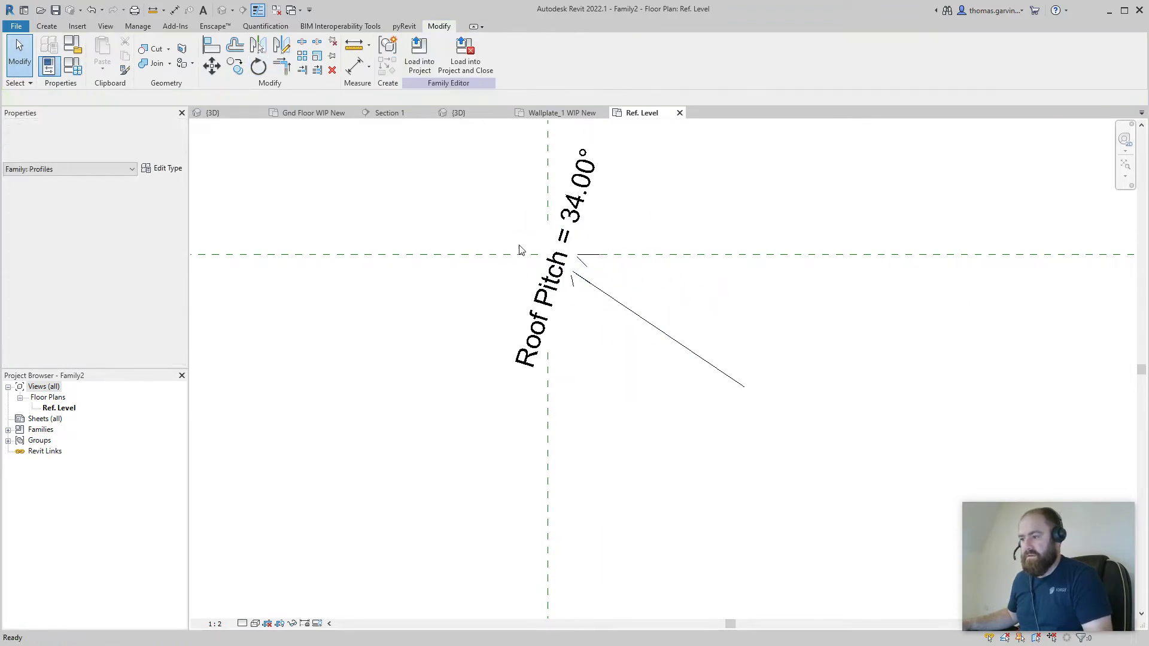
- Change the line's angle to 35° and move the Roof Pitch dimension to its lower end
{"action": "left_click", "coordinate": [656, 331]}
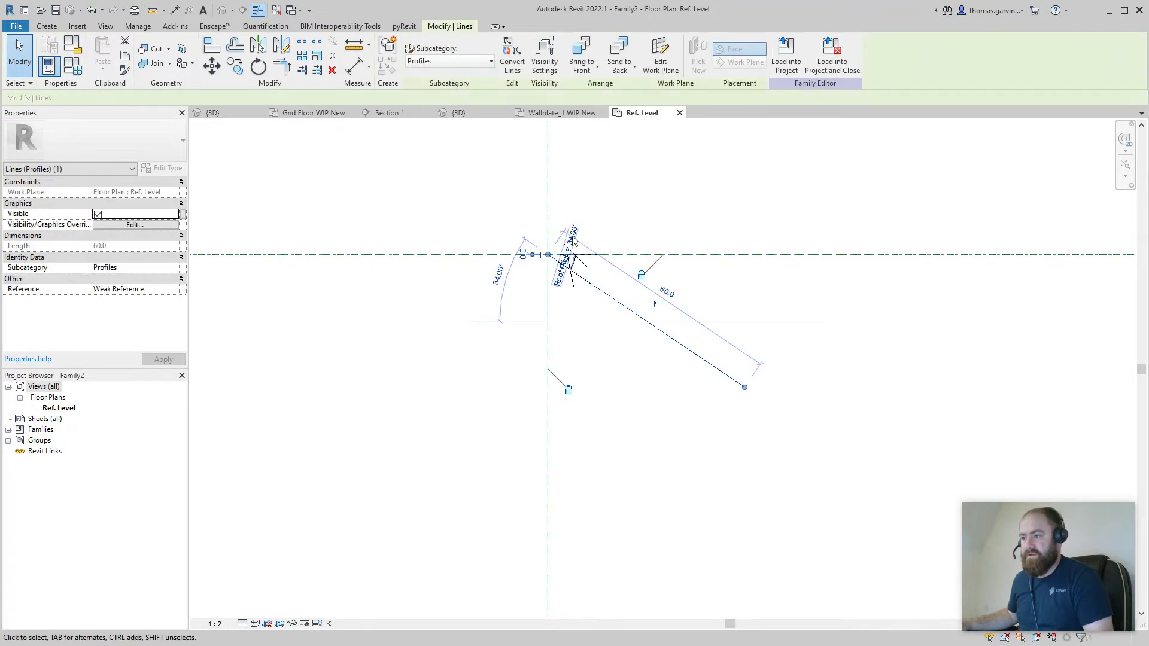
{"action": "left_click", "coordinate": [544, 256]}
{"action": "type", "text": "3"}
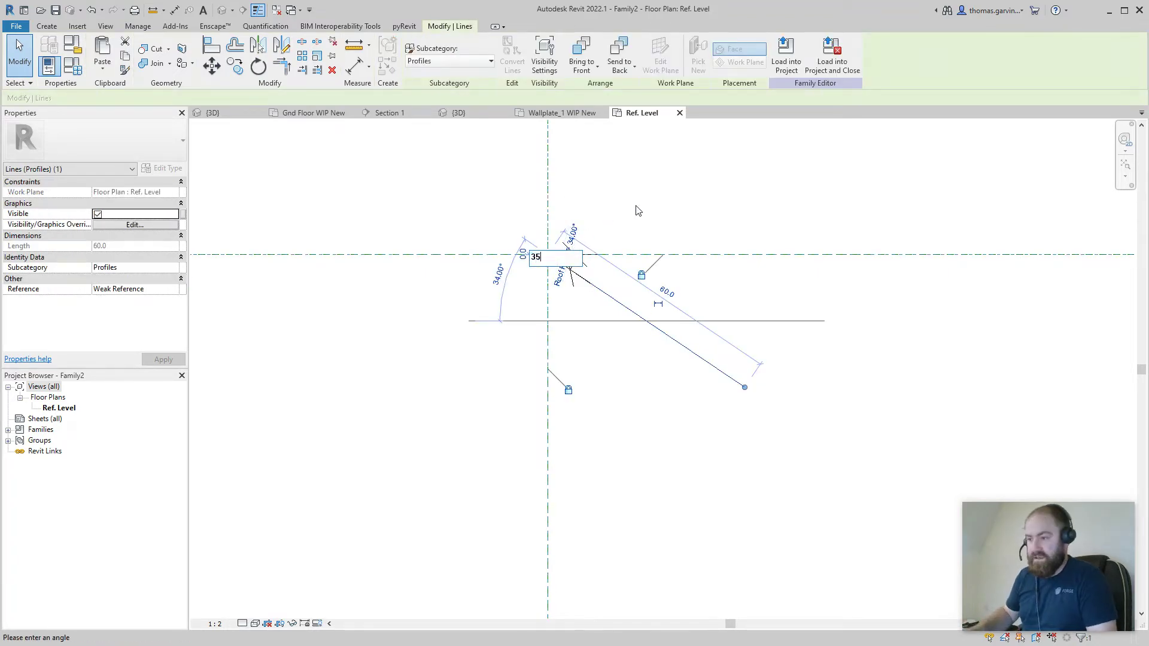
{"action": "type", "text": "5"}
{"action": "key", "text": "Return"}
{"action": "left_click", "coordinate": [652, 207]}
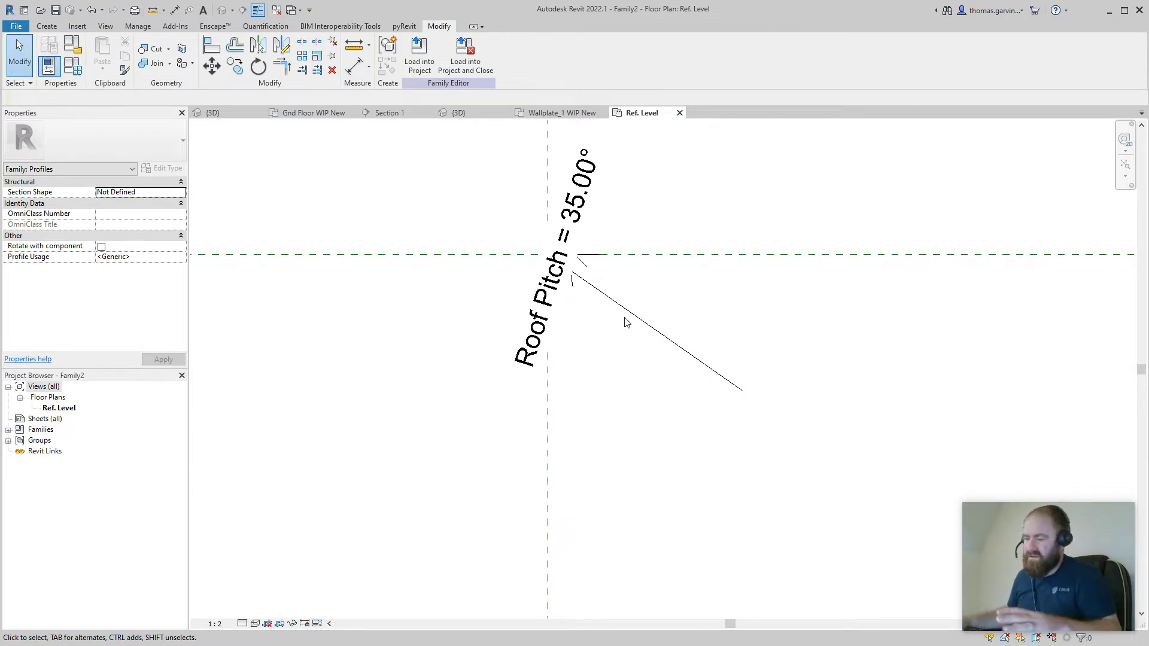
{"action": "left_click_drag", "start_coordinate": [571, 244], "coordinate": [857, 502]}
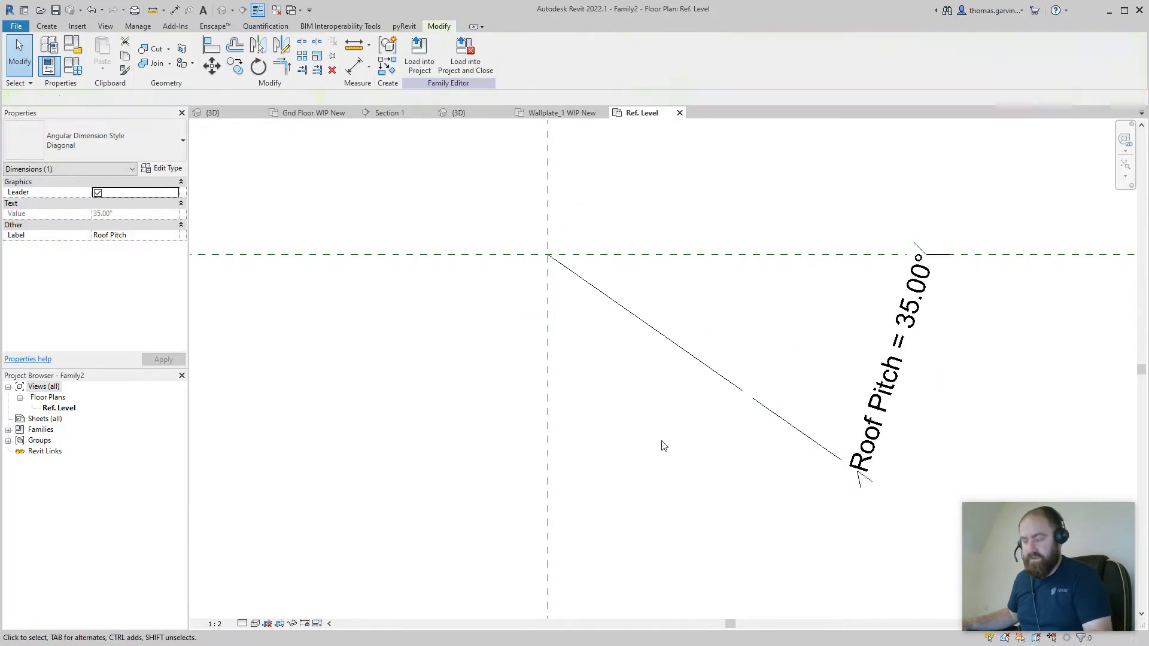
{"action": "left_click", "coordinate": [663, 446]}
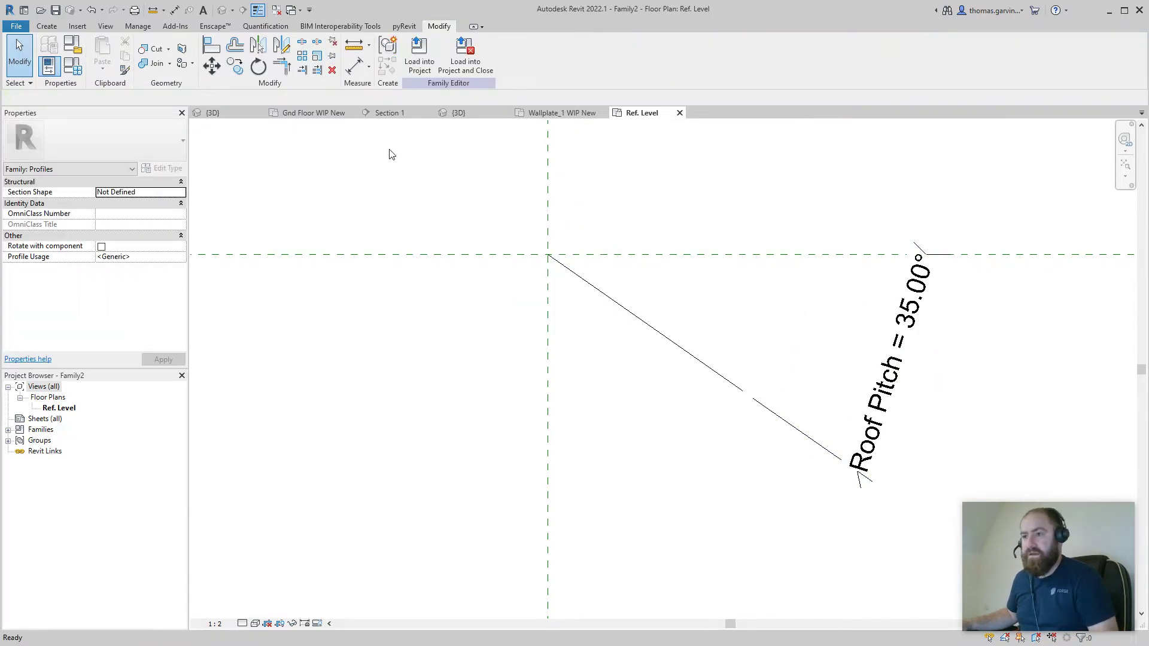
- Draw a closed thin rectangle along the sloped line back to the insertion point
{"action": "left_click", "coordinate": [53, 28]}
{"action": "left_click", "coordinate": [97, 55]}
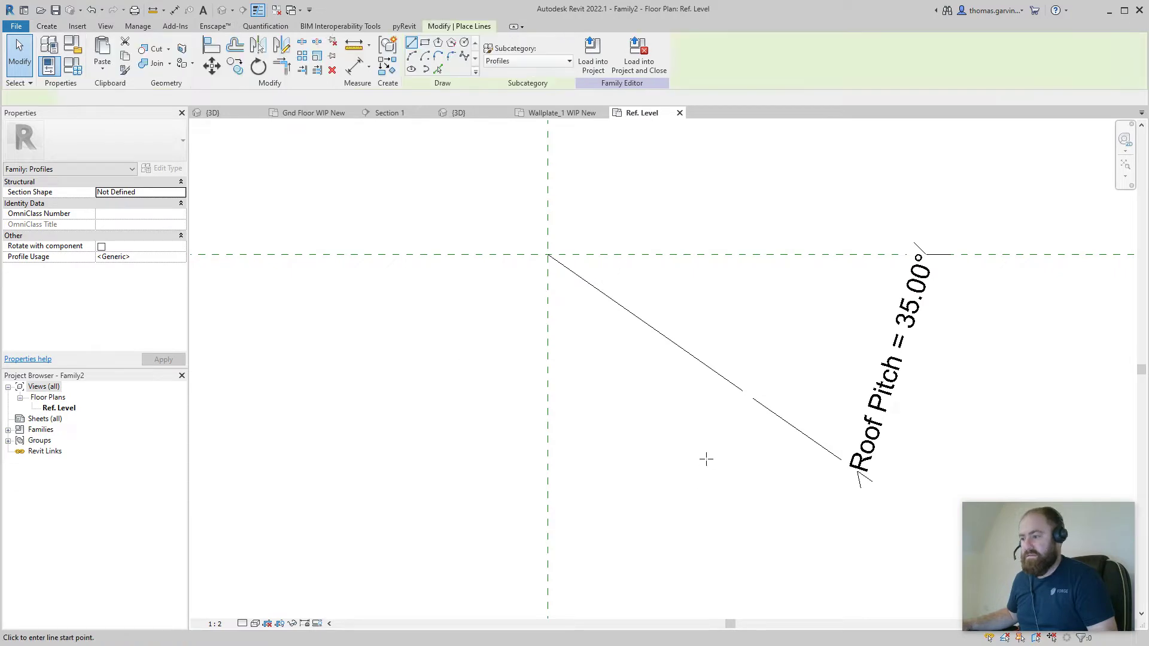
{"action": "left_click", "coordinate": [742, 391]}
{"action": "left_click", "coordinate": [727, 417]}
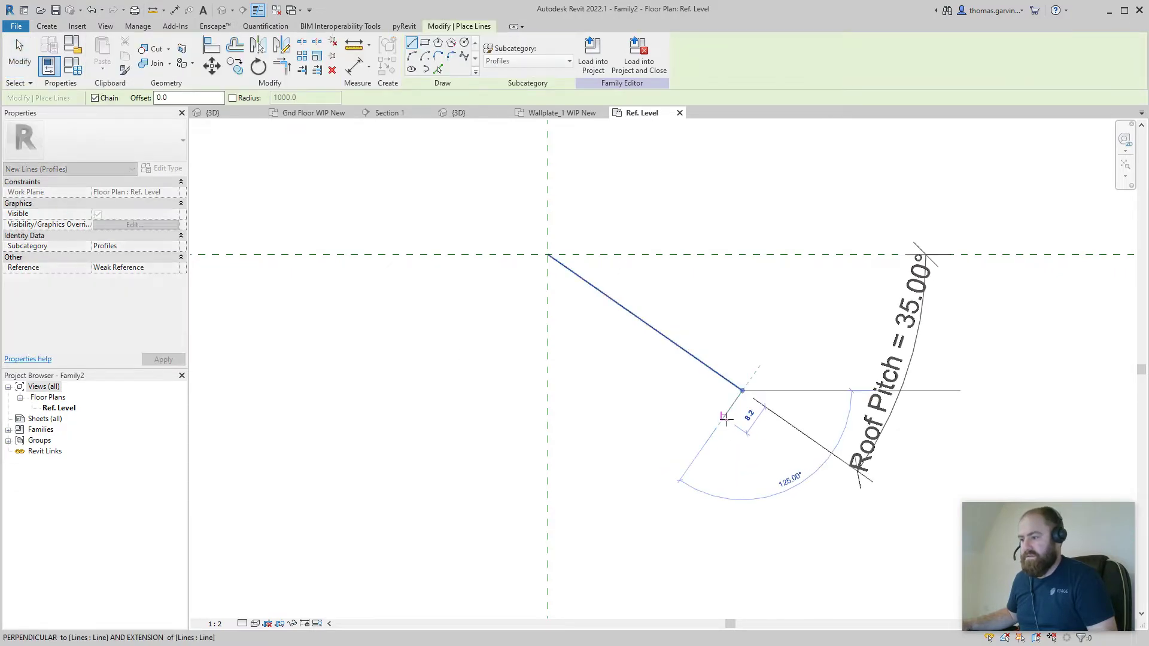
{"action": "left_click", "coordinate": [529, 280]}
{"action": "left_click", "coordinate": [548, 255]}
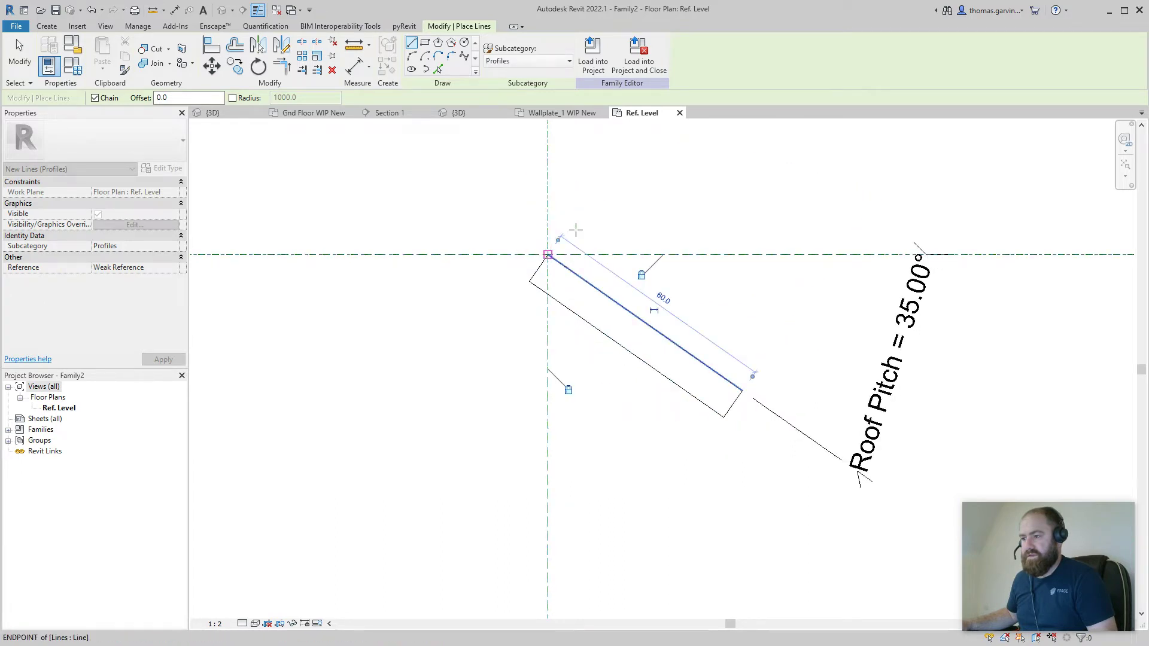
{"action": "key", "text": "Escape"}
{"action": "key", "text": "Escape"}
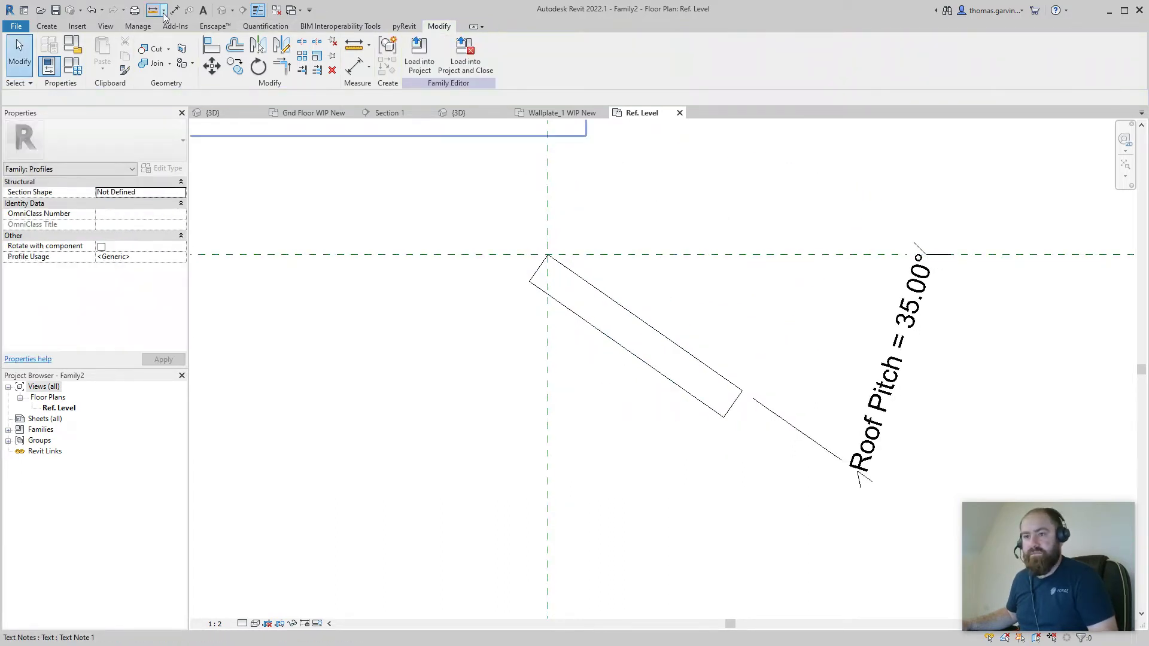
- Dimension the rectangle's 8 thickness across its two long edges (DI)
{"action": "key", "text": "d"}
{"action": "key", "text": "i"}
{"action": "left_click", "coordinate": [687, 354]}
{"action": "left_click", "coordinate": [673, 378]}
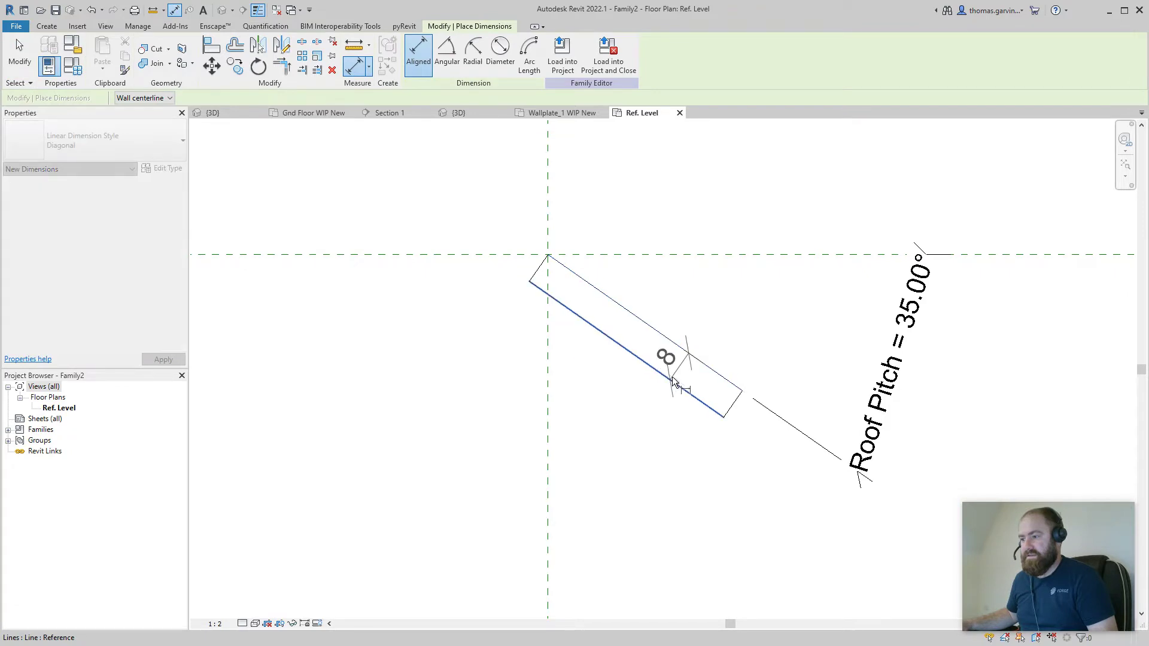
{"action": "left_click", "coordinate": [786, 518]}
{"action": "key", "text": "Escape"}
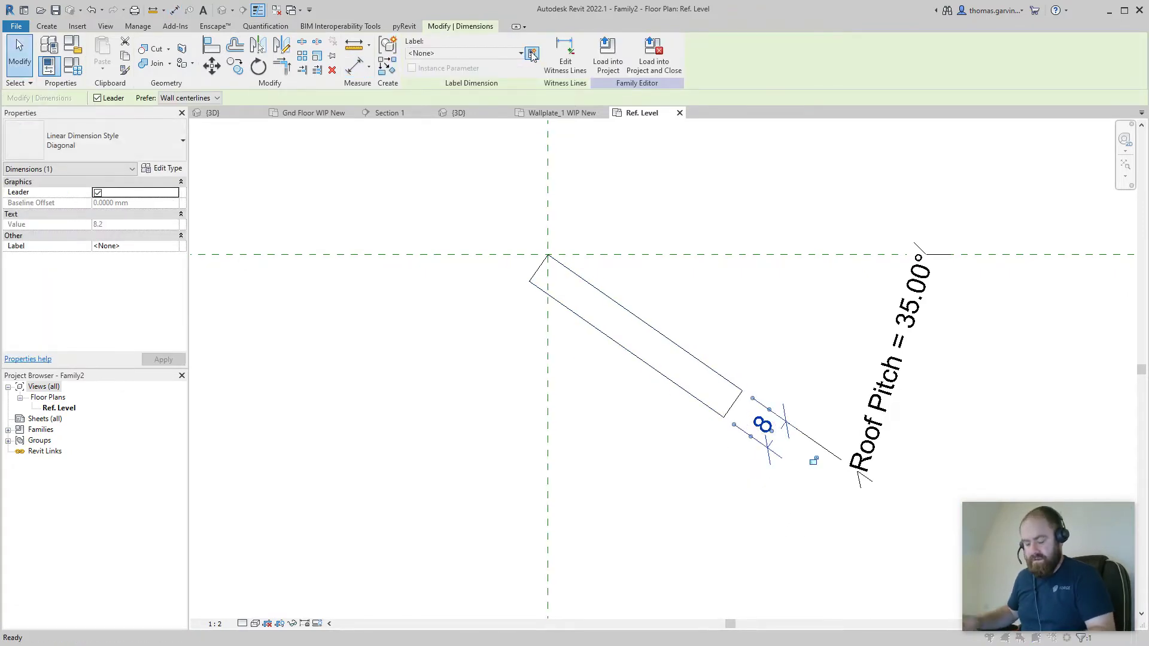
{"action": "left_click", "coordinate": [532, 53]}
{"action": "key", "text": "Escape"}
{"action": "key", "text": "Escape"}
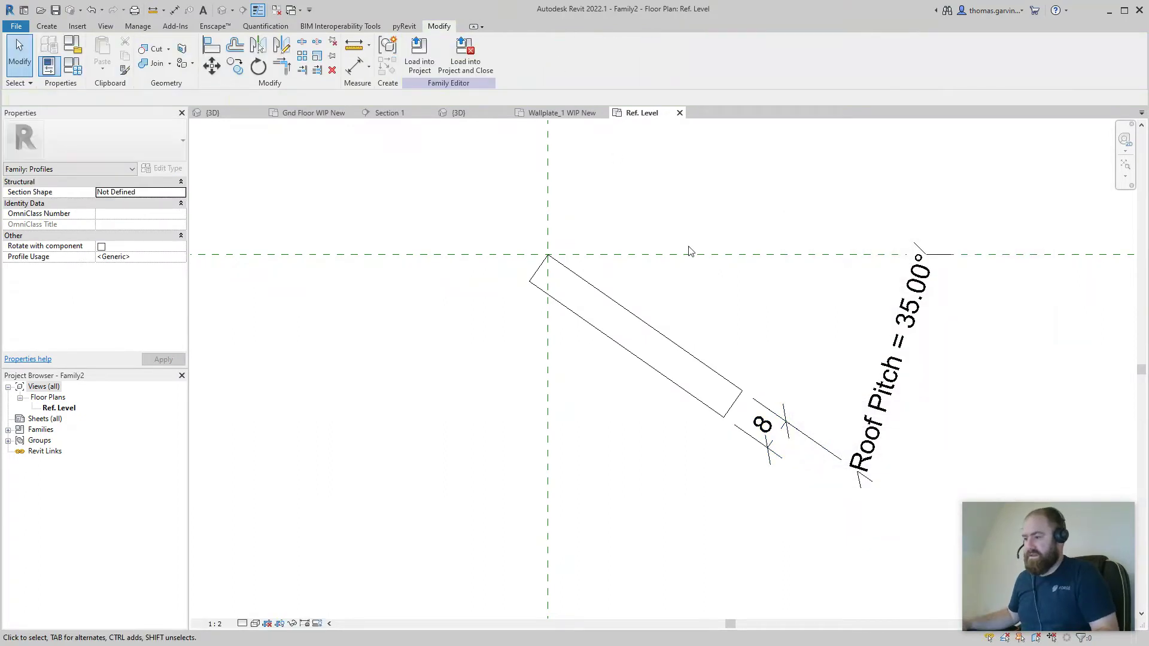
{"action": "left_click", "coordinate": [763, 424]}
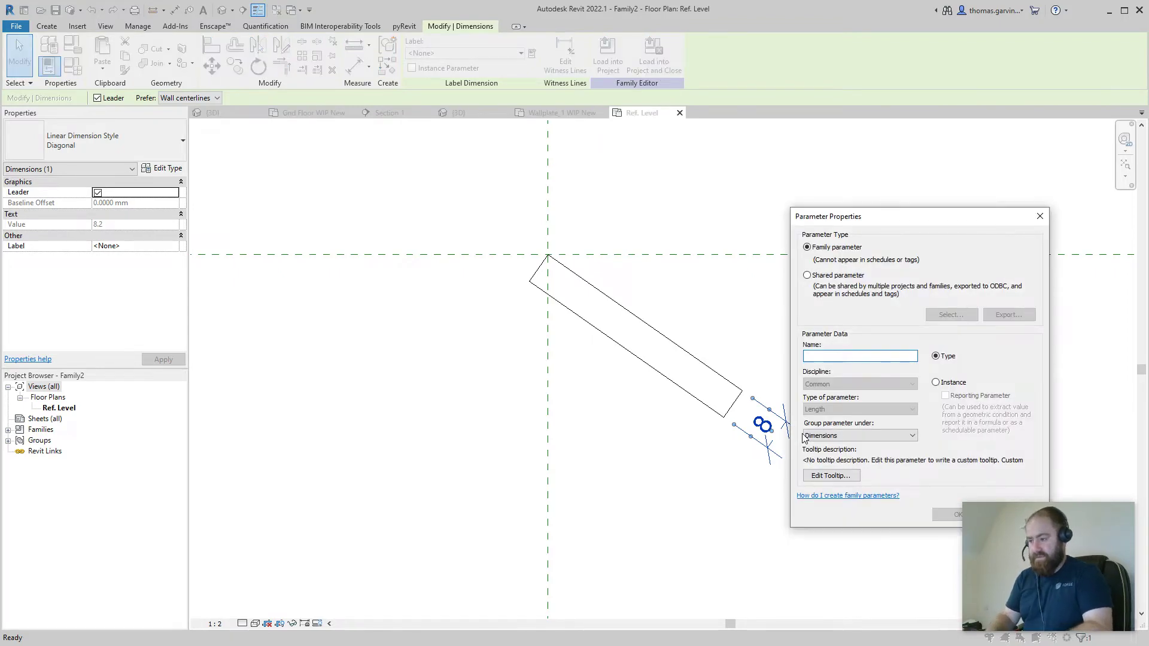
- Name the thickness dimension's new parameter Thickness and confirm it
{"action": "type", "text": "Thickn"}
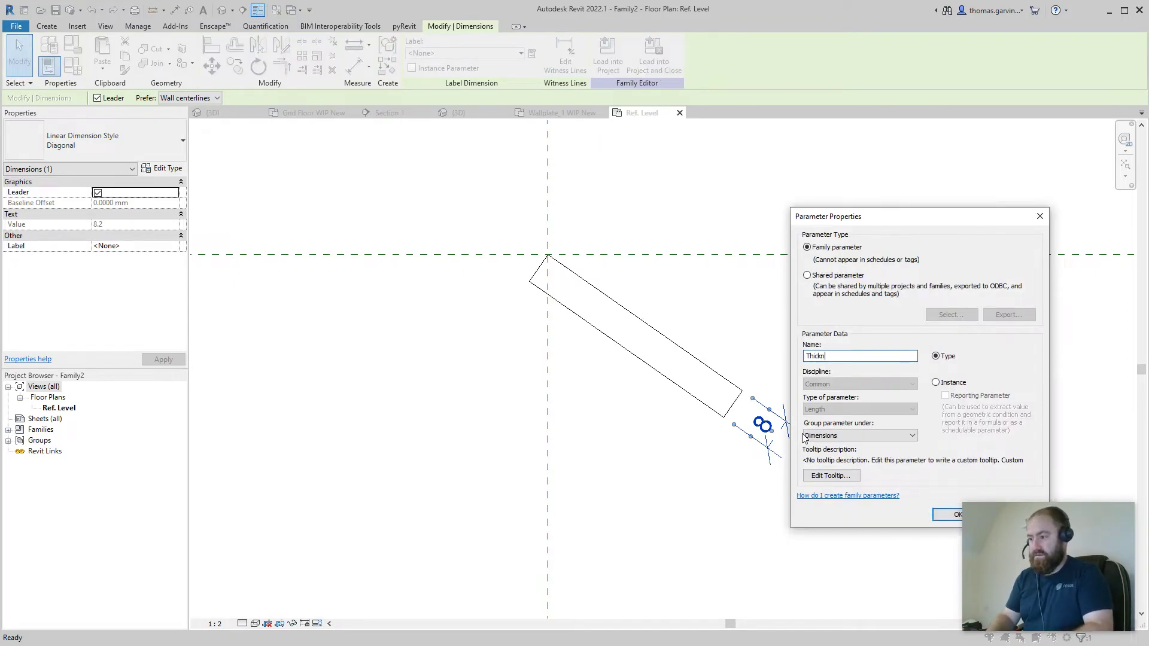
{"action": "type", "text": "ess"}
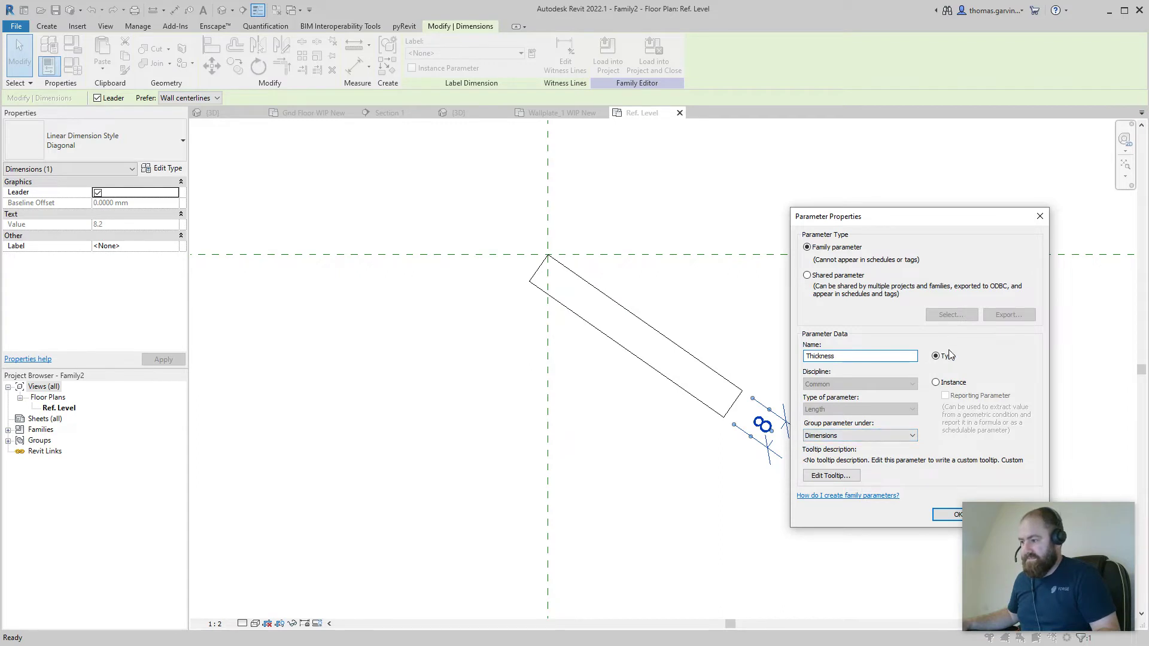
{"action": "left_click_drag", "start_coordinate": [965, 221], "coordinate": [949, 164]}
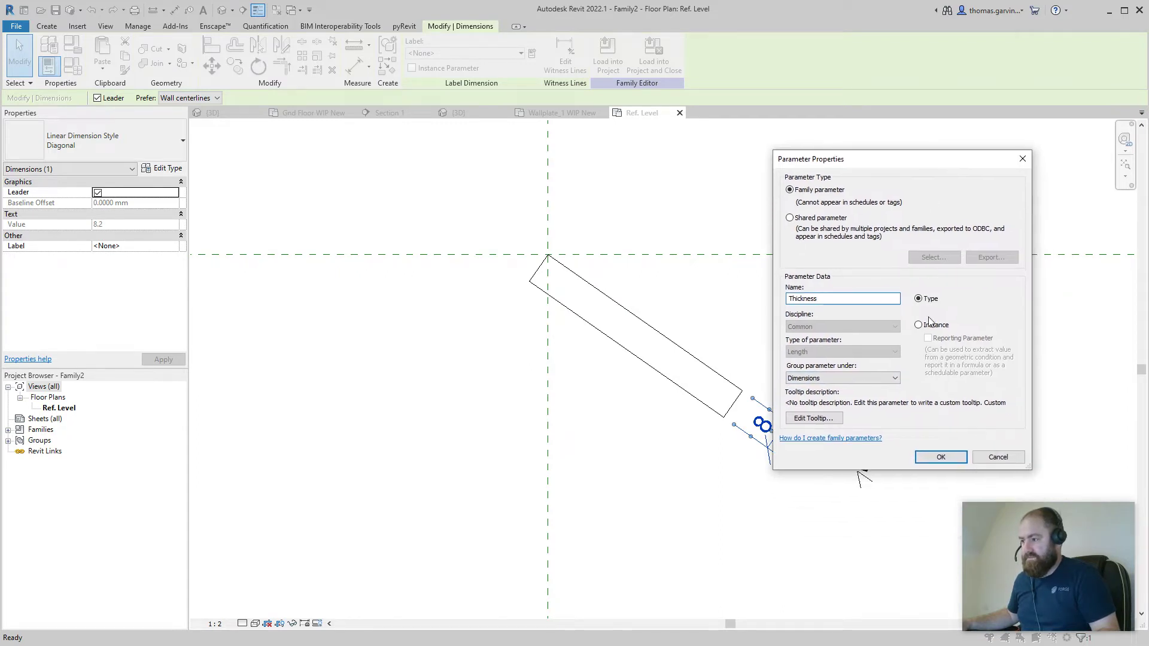
{"action": "left_click", "coordinate": [941, 457]}
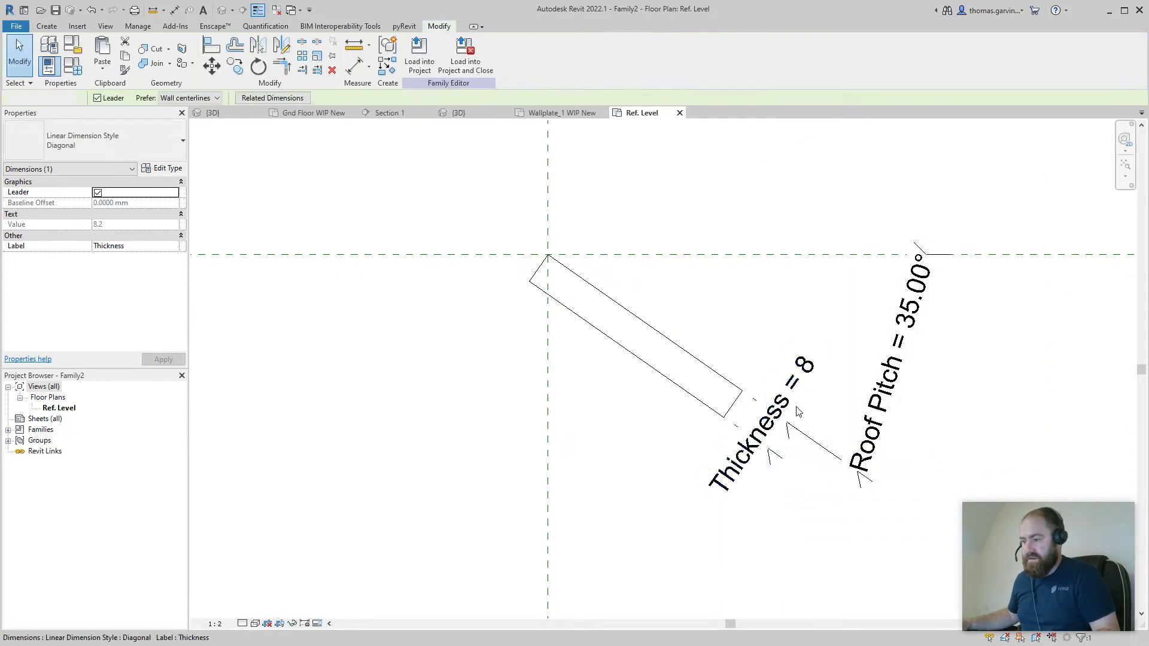
{"action": "key", "text": "Escape"}
- Change the Thickness dimension value to 18
{"action": "left_click", "coordinate": [770, 429]}
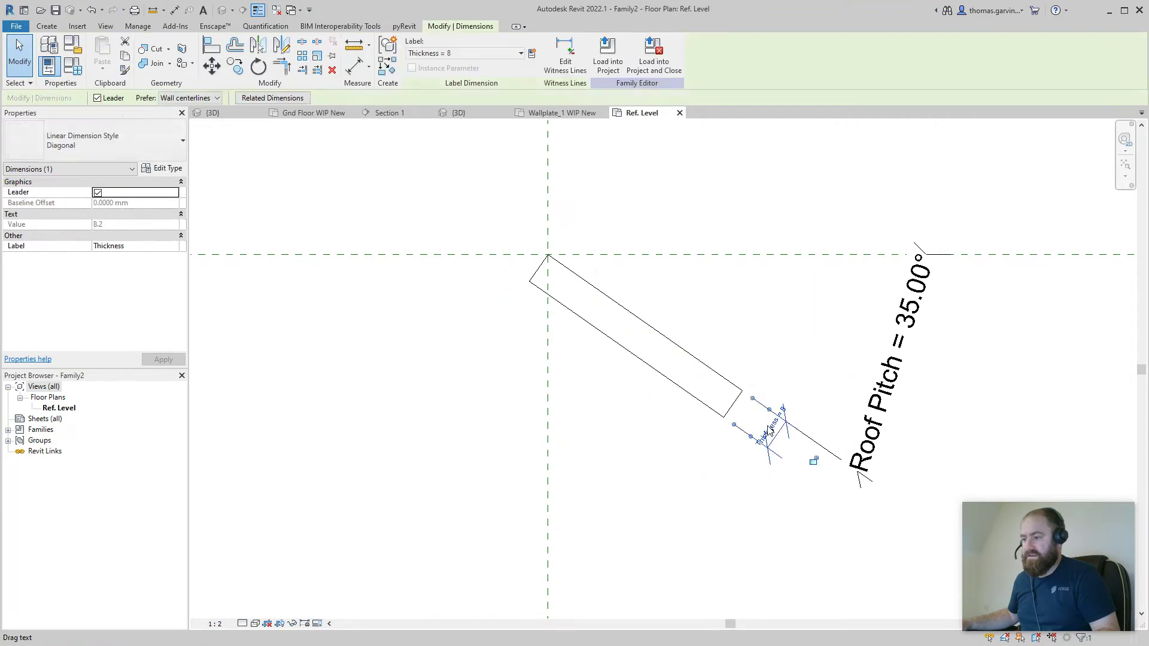
{"action": "left_click", "coordinate": [770, 431]}
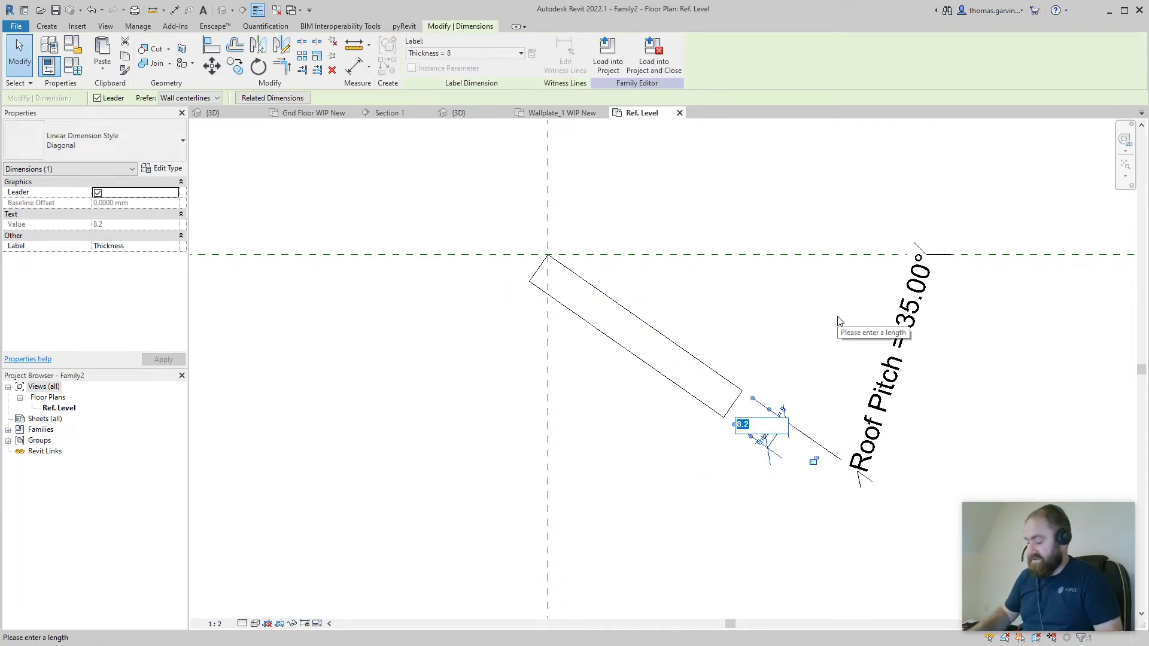
{"action": "type", "text": "18"}
{"action": "key", "text": "Return"}
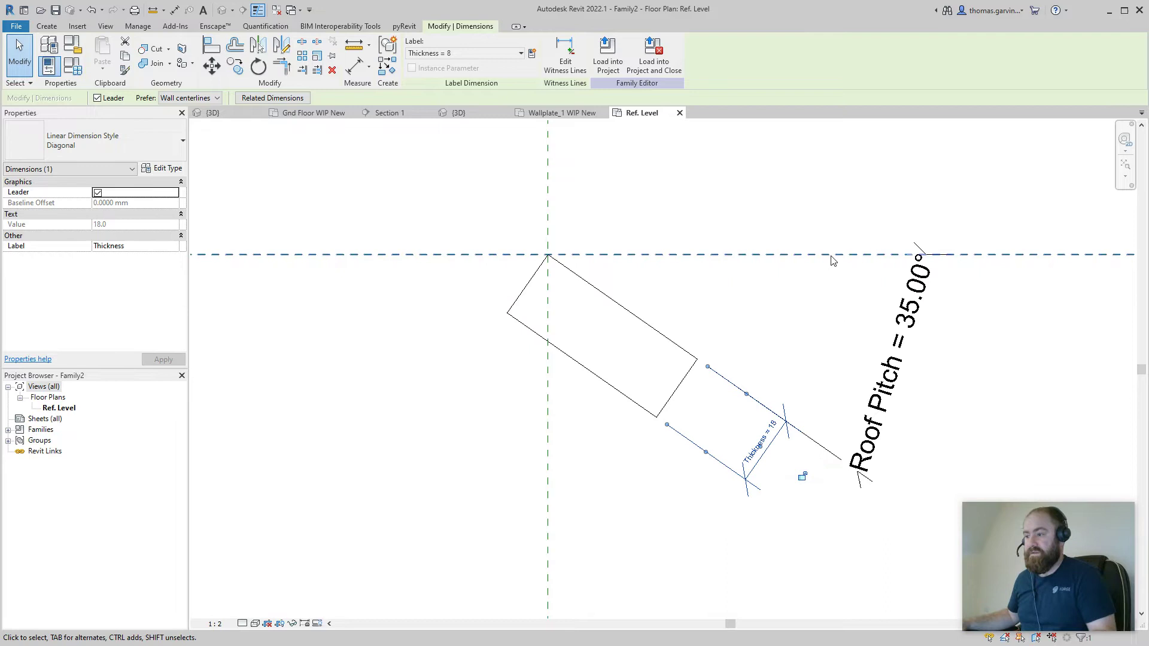
{"action": "left_click", "coordinate": [784, 340]}
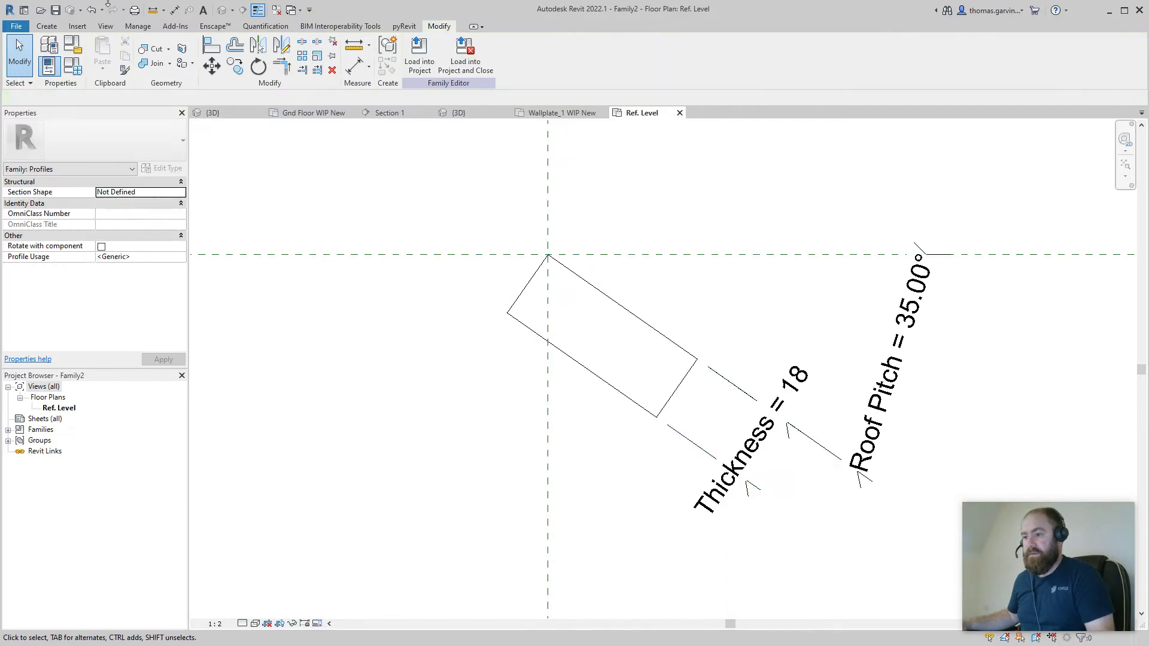
{"action": "left_click", "coordinate": [173, 11]}
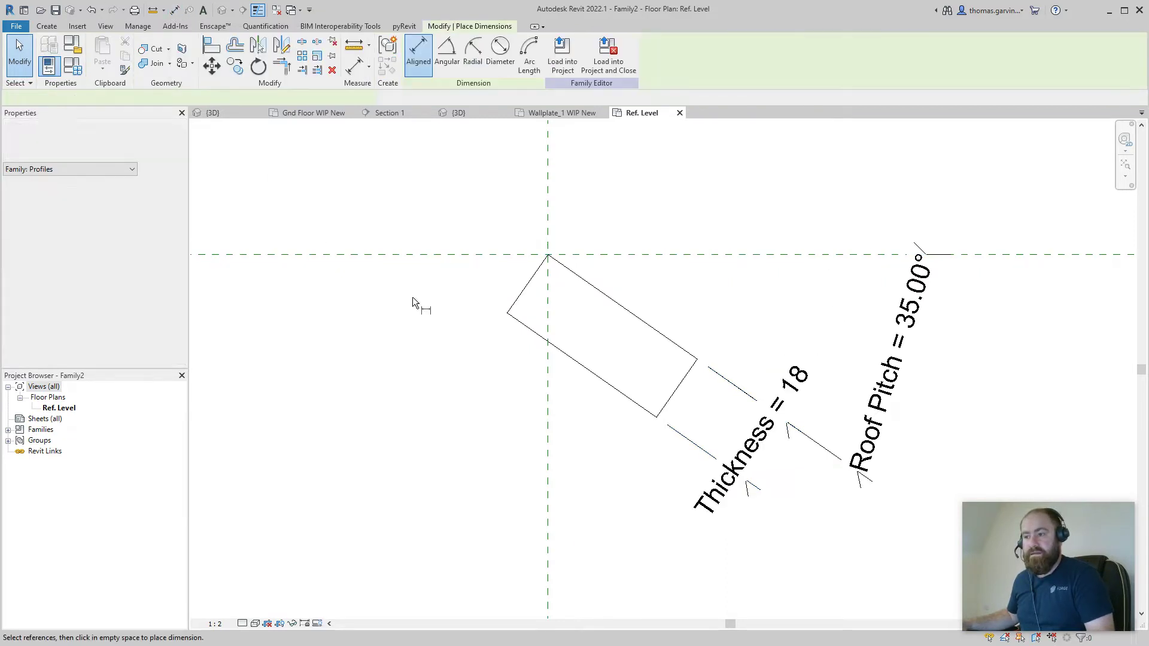
- Dimension the profile length between its short edges and change it from 46 to 50
{"action": "left_click", "coordinate": [519, 290]}
{"action": "left_click", "coordinate": [674, 389]}
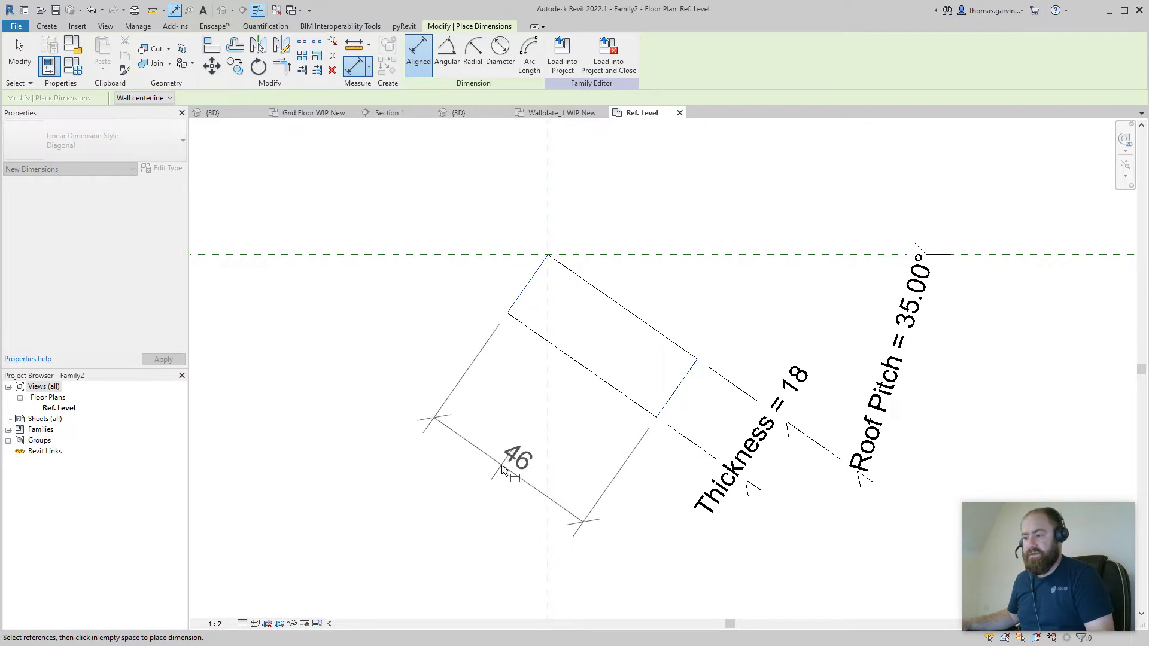
{"action": "left_click", "coordinate": [502, 465]}
{"action": "key", "text": "Escape"}
{"action": "key", "text": "Escape"}
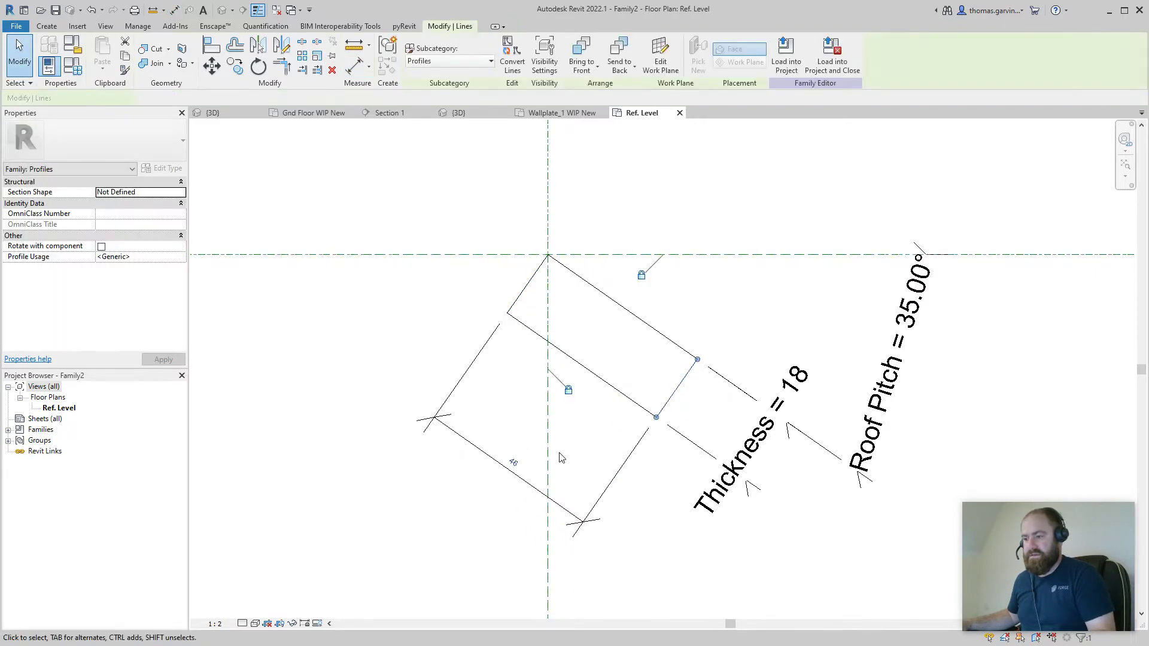
{"action": "left_click", "coordinate": [512, 469]}
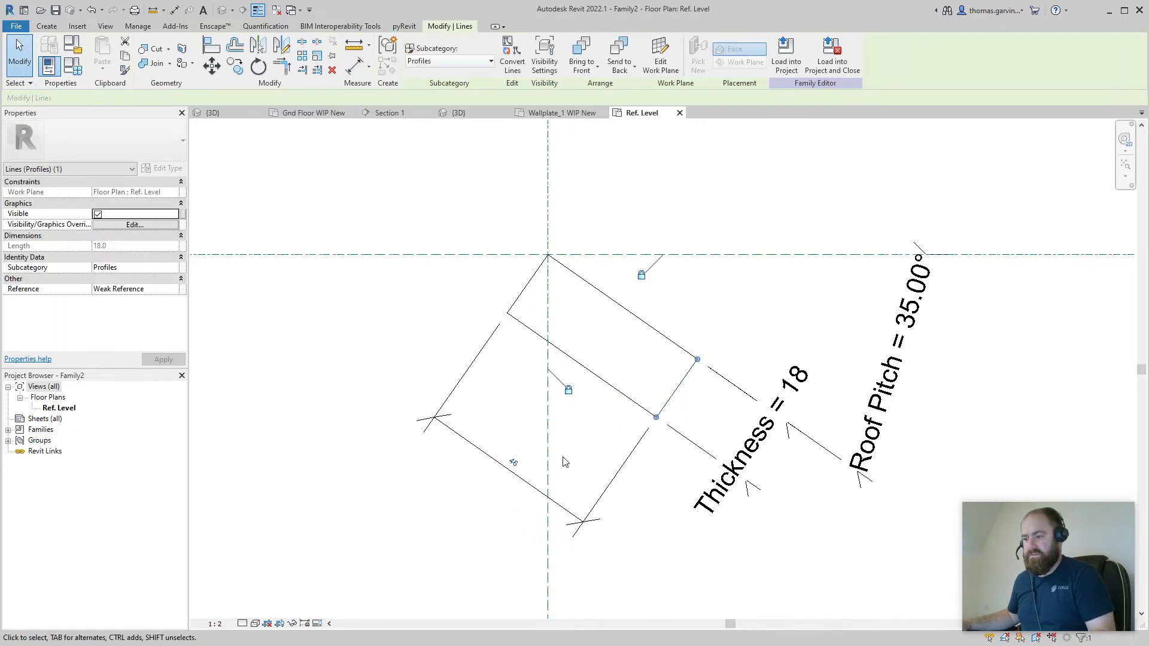
{"action": "left_click", "coordinate": [513, 465]}
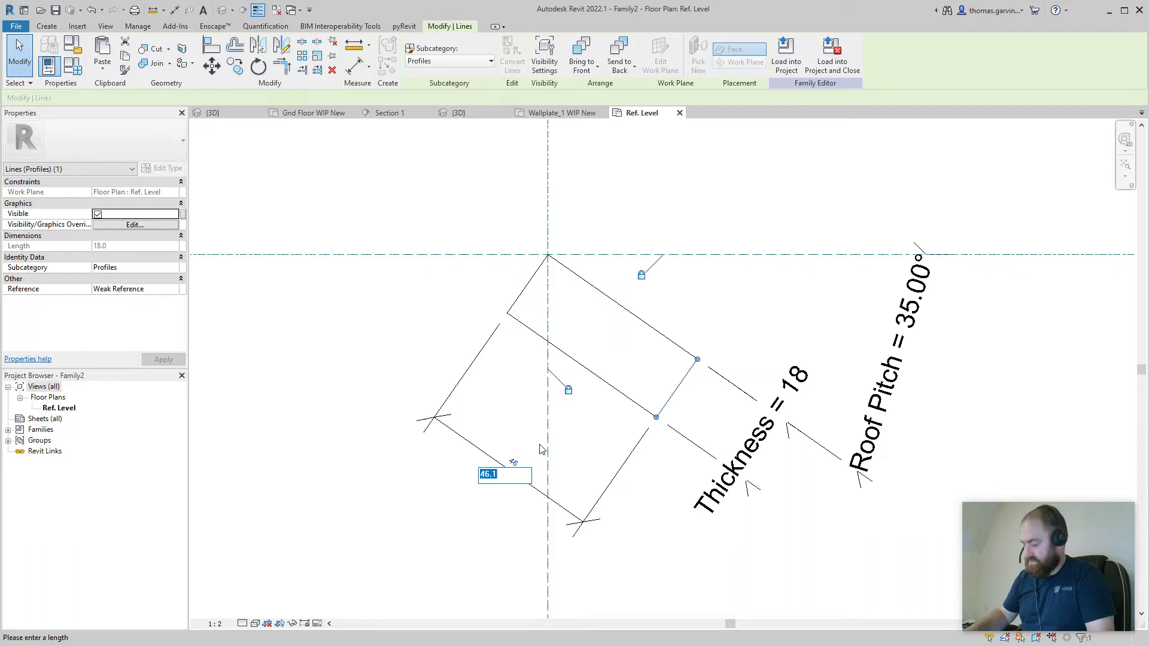
{"action": "type", "text": "50"}
{"action": "key", "text": "Return"}
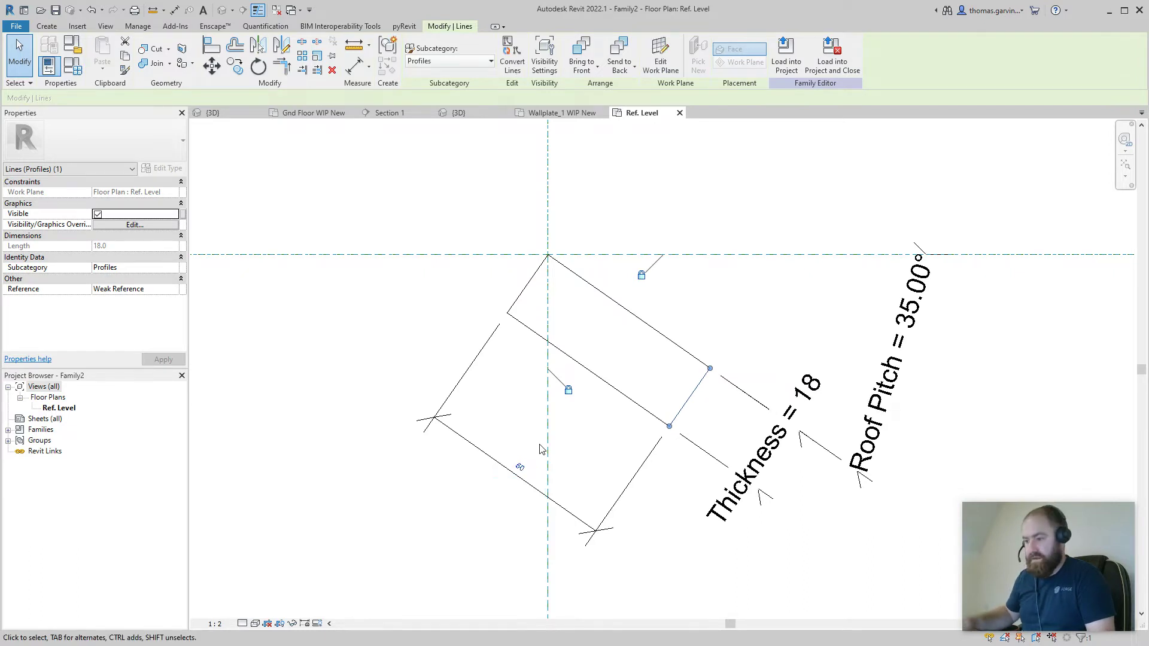
{"action": "key", "text": "Escape"}
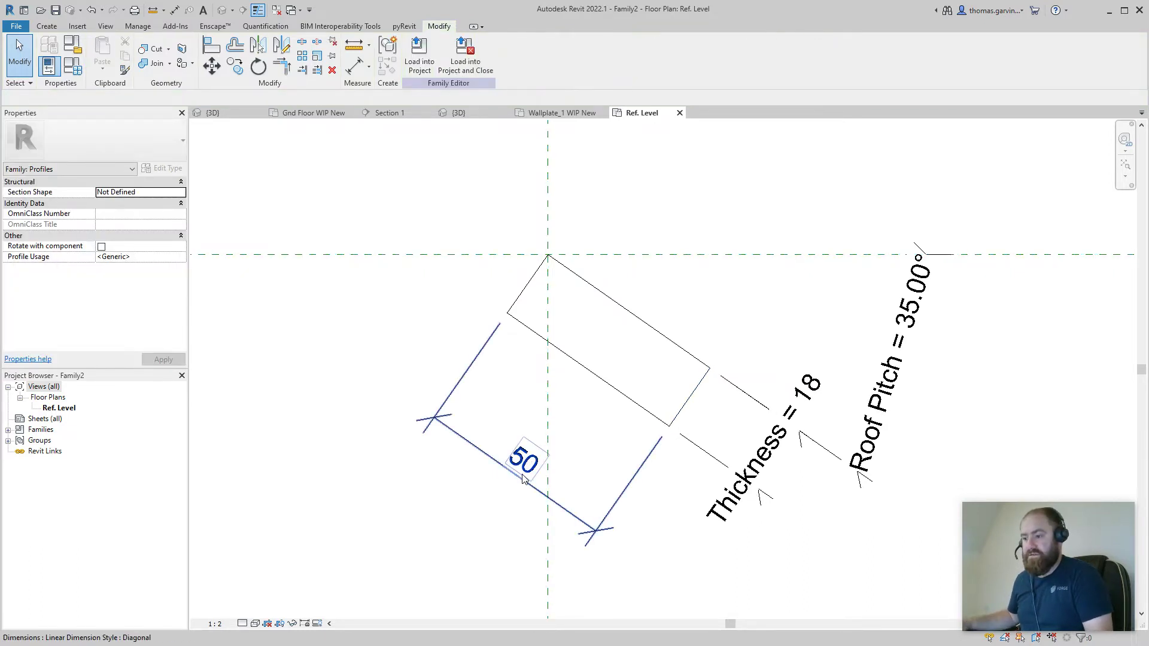
- Label the 50 length dimension with a new Overhang parameter
{"action": "left_click", "coordinate": [522, 479]}
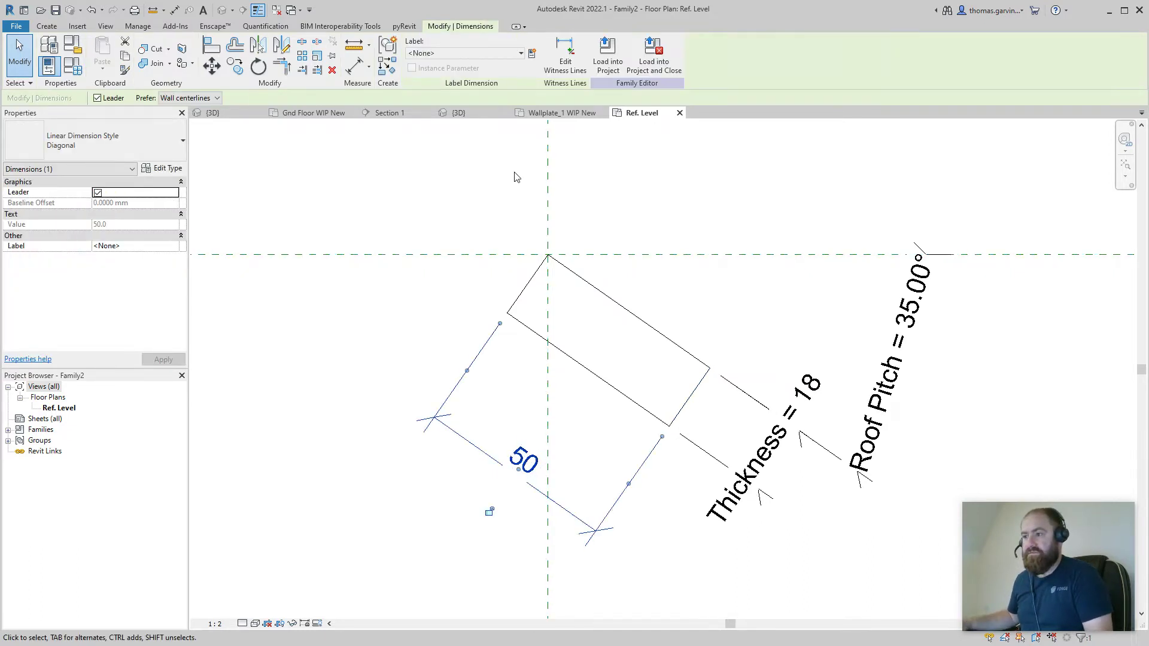
{"action": "left_click", "coordinate": [533, 54]}
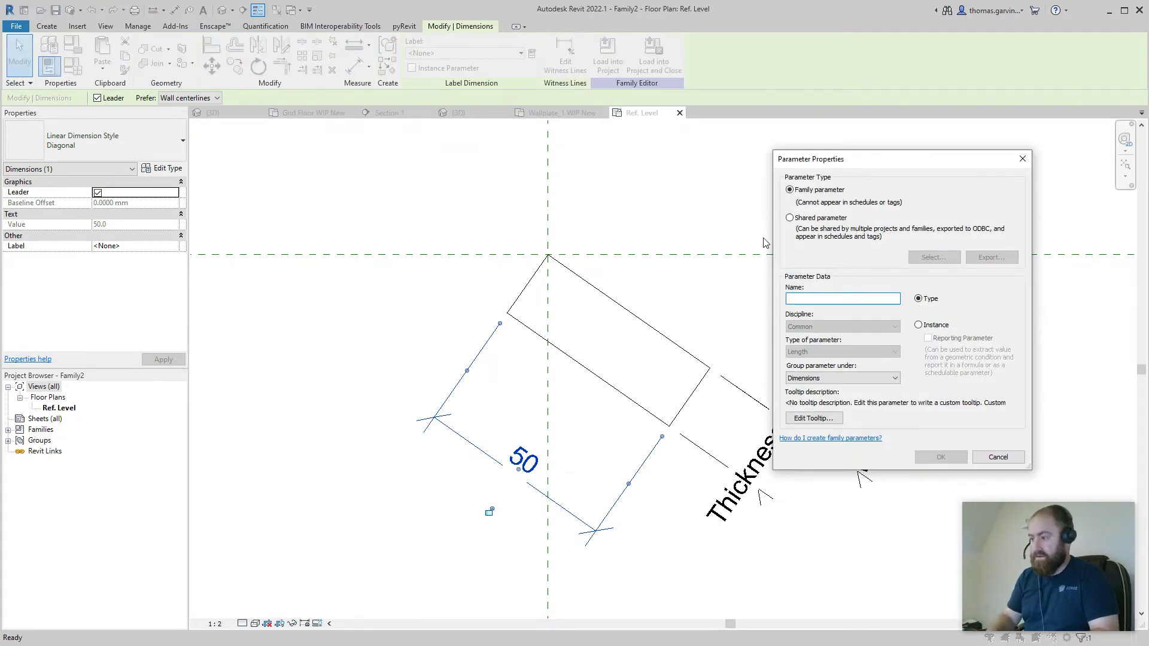
{"action": "type", "text": "Overhang"}
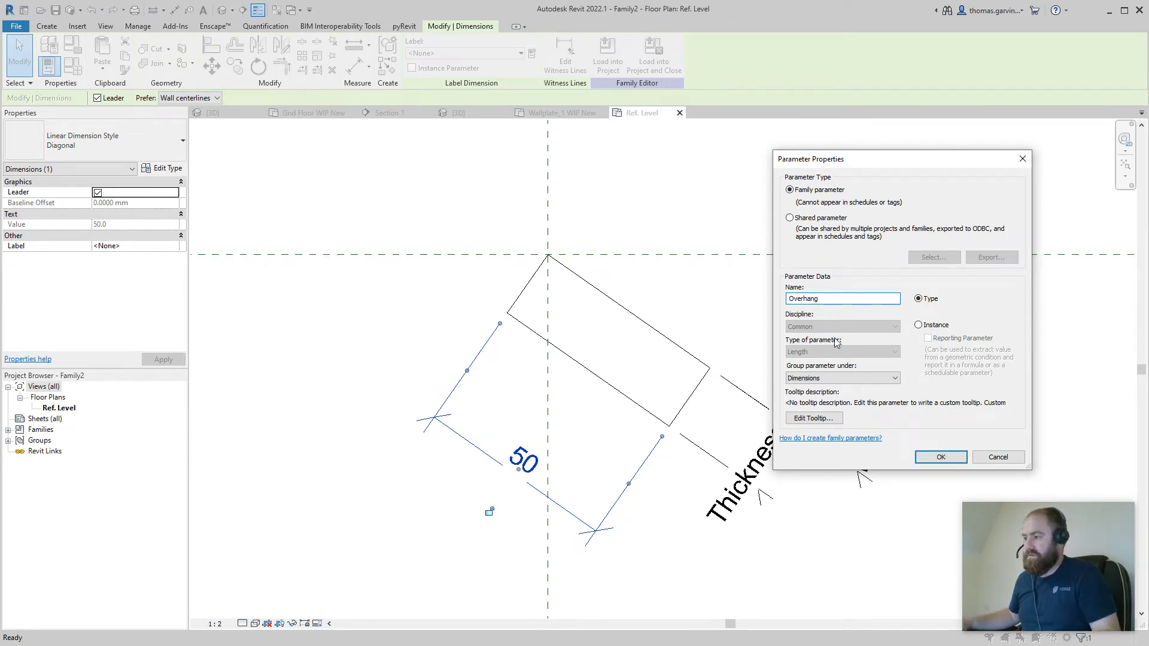
{"action": "left_click", "coordinate": [941, 467]}
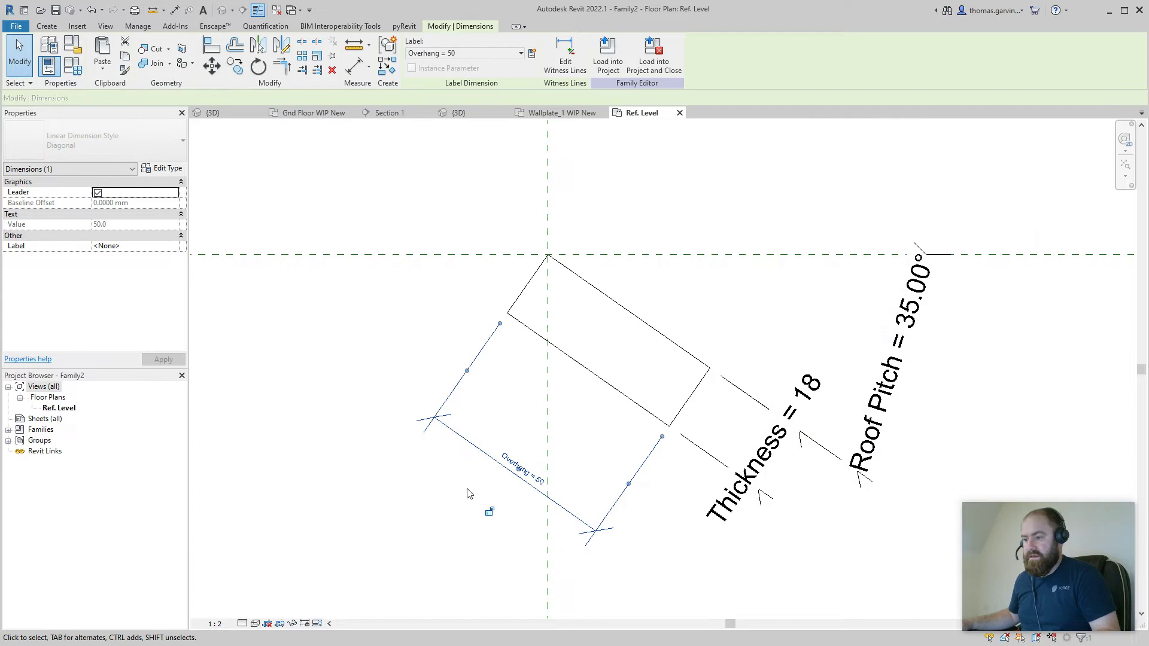
- Set Overhang to 100 and check the Overhang, Roof Pitch and Thickness dimensions
{"action": "left_click", "coordinate": [473, 497]}
{"action": "double_click", "coordinate": [516, 472]}
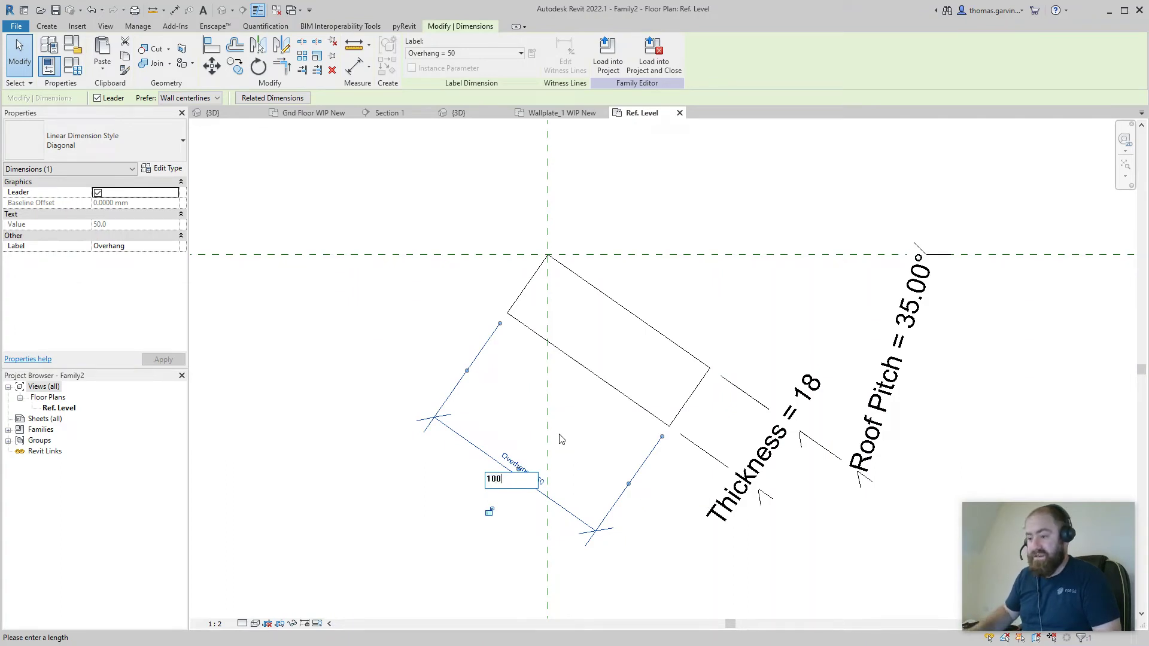
{"action": "type", "text": "100"}
{"action": "key", "text": "Return"}
{"action": "scroll", "coordinate": [560, 440], "scroll_direction": "down", "scroll_amount": 3}
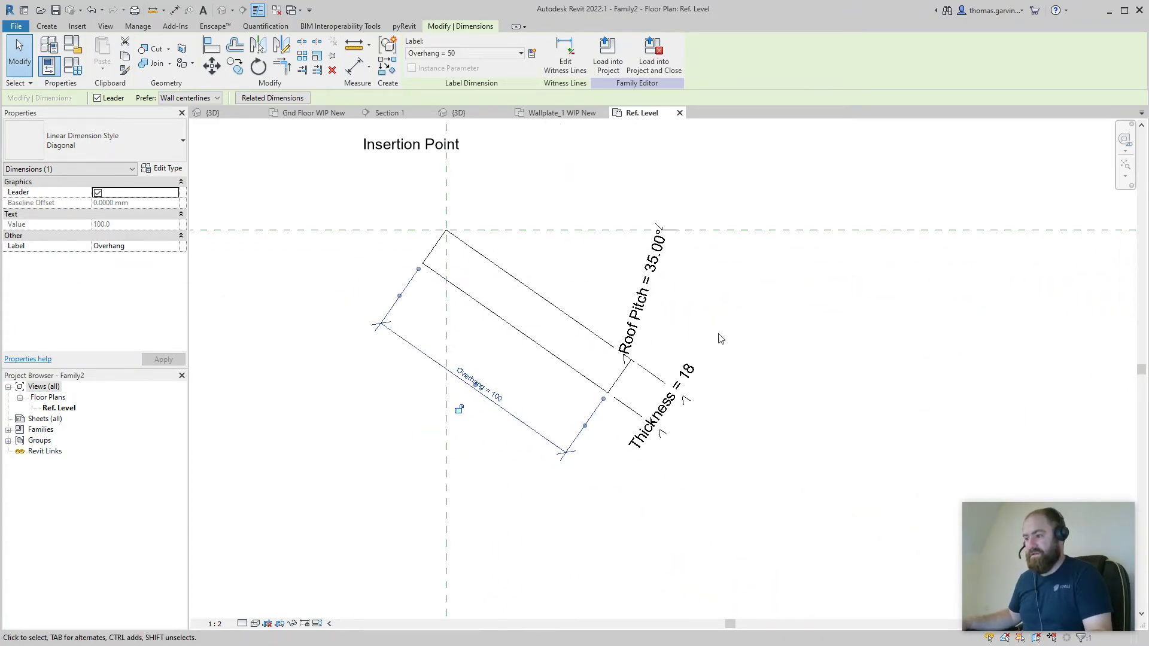
{"action": "left_click", "coordinate": [789, 319]}
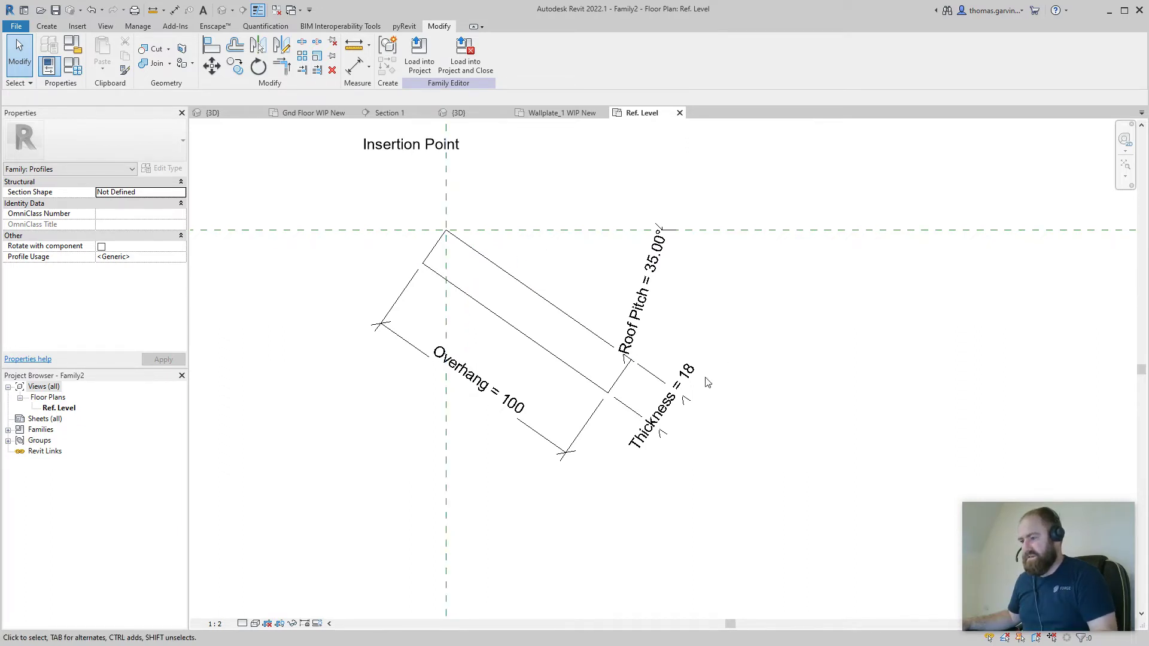
{"action": "left_click", "coordinate": [503, 396]}
{"action": "left_click", "coordinate": [737, 299]}
{"action": "left_click", "coordinate": [644, 287]}
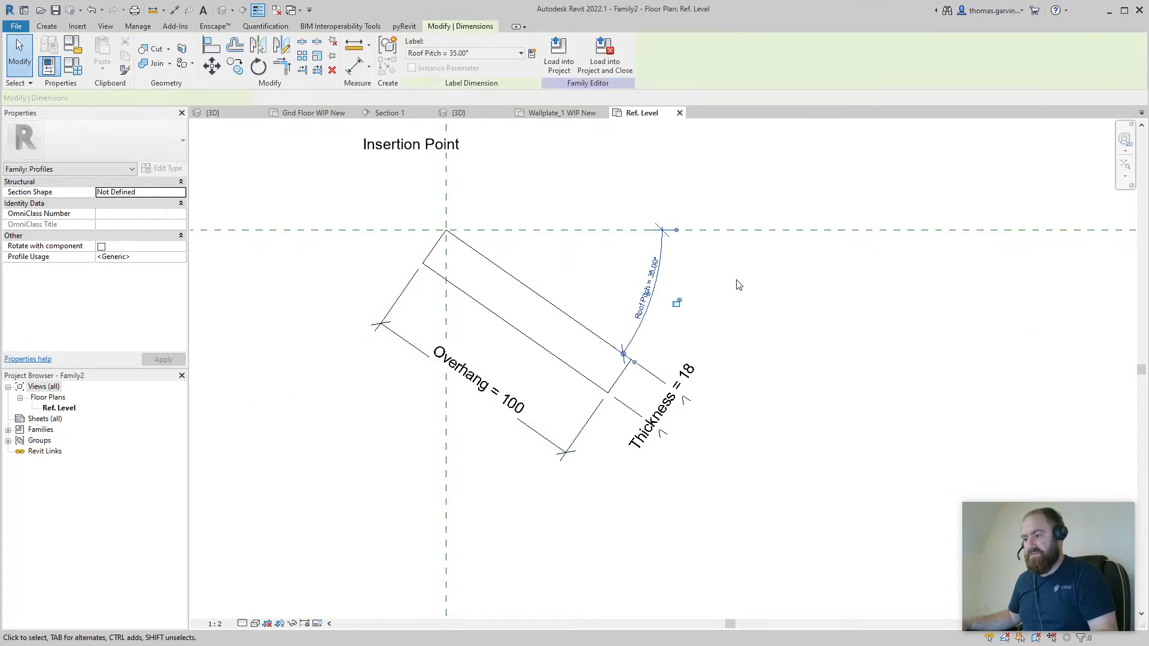
{"action": "left_click", "coordinate": [662, 413]}
- Save the family as Overhanging Eaves Tile in the Roof folder
{"action": "left_click", "coordinate": [821, 325]}
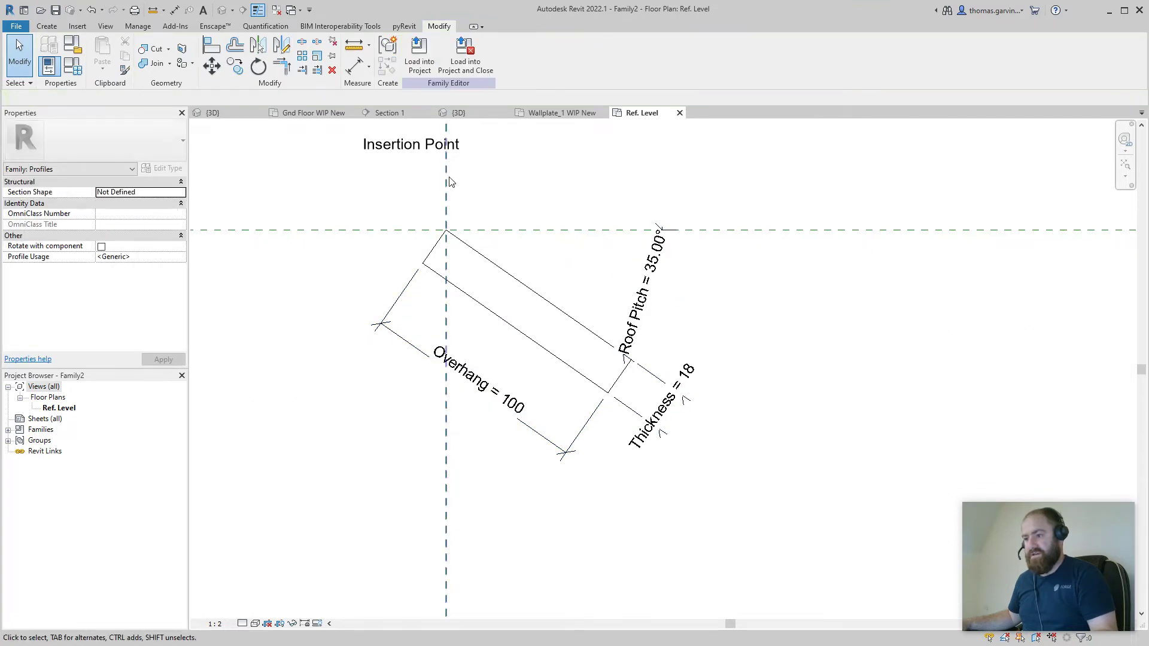
{"action": "left_click", "coordinate": [25, 27]}
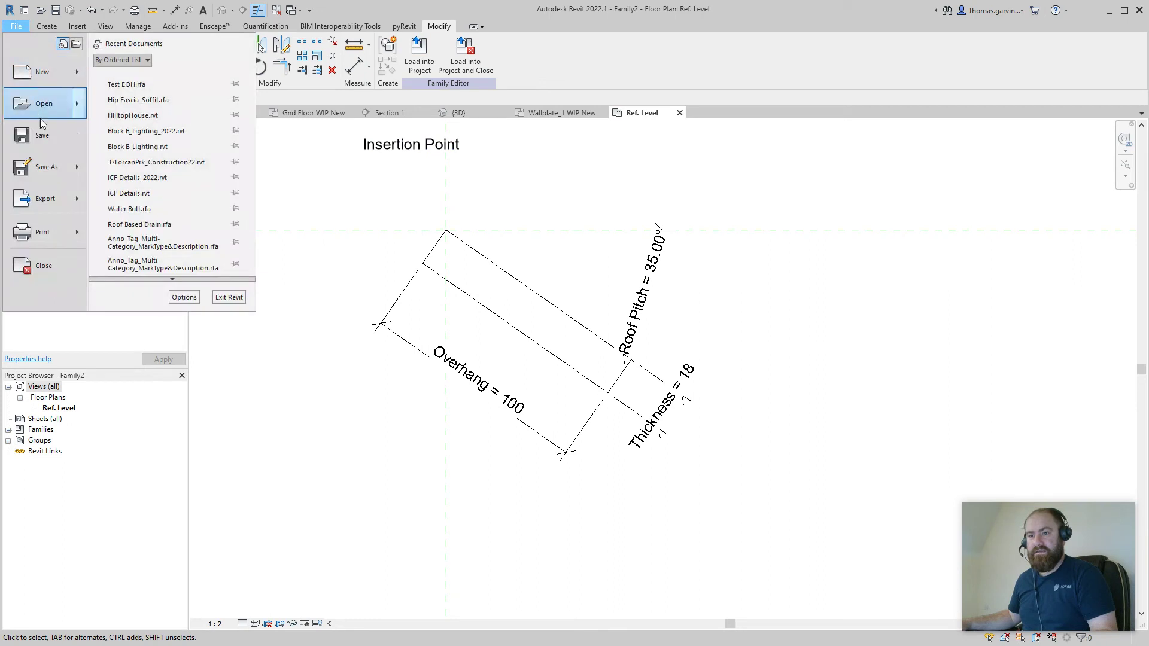
{"action": "mouse_move", "coordinate": [36, 163]}
{"action": "left_click", "coordinate": [133, 151]}
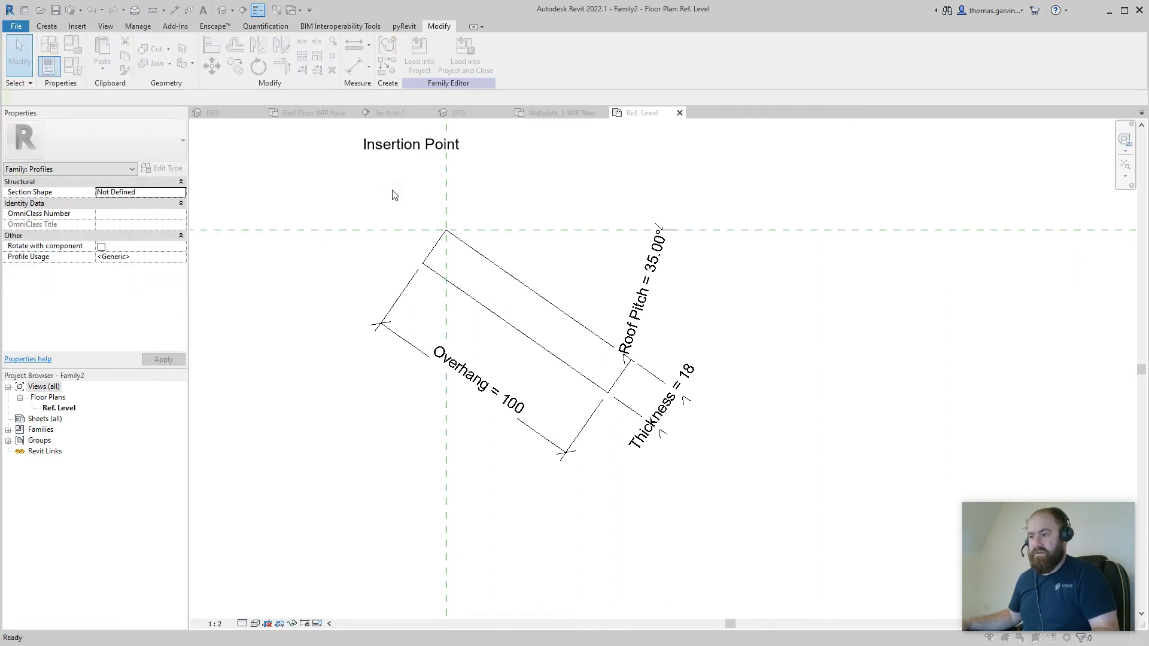
{"action": "type", "text": "Overhanging Eaves T"}
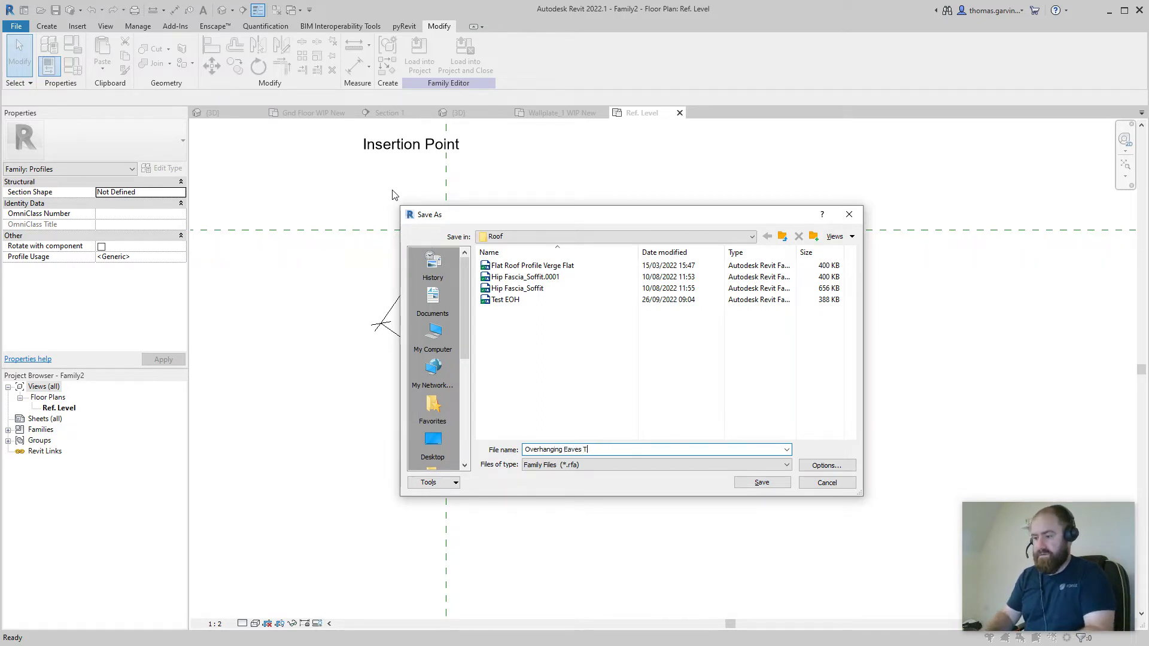
- Save the family as 'Overhanging Eaves Tile' and load it into Project1
{"action": "type", "text": "ile"}
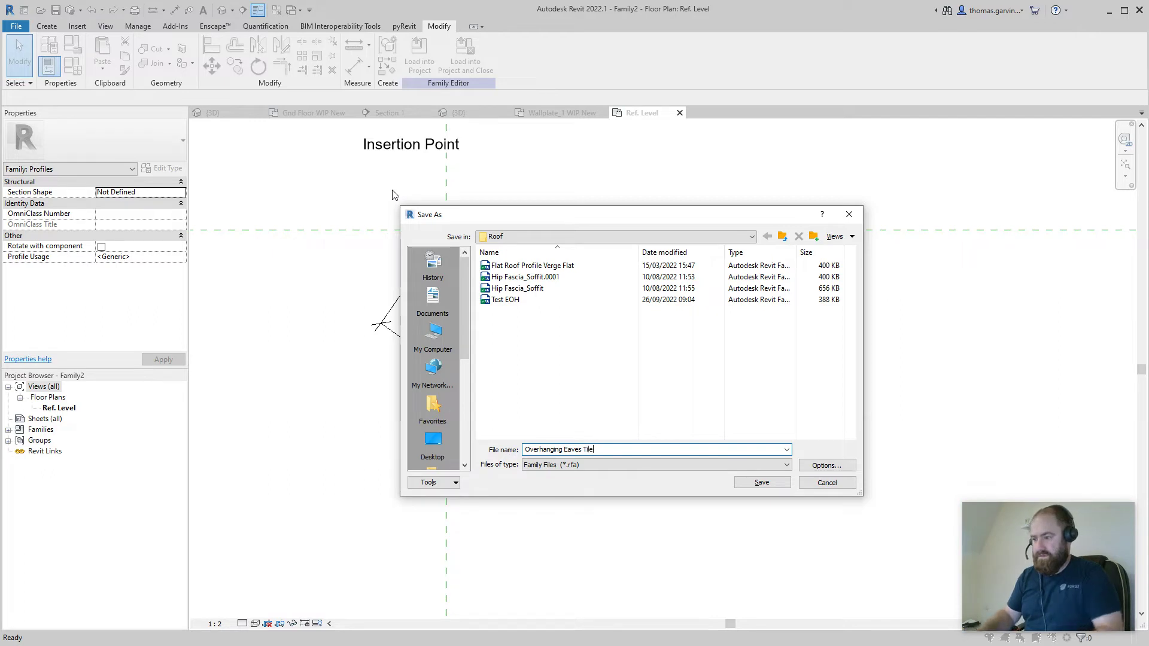
{"action": "left_click", "coordinate": [762, 482]}
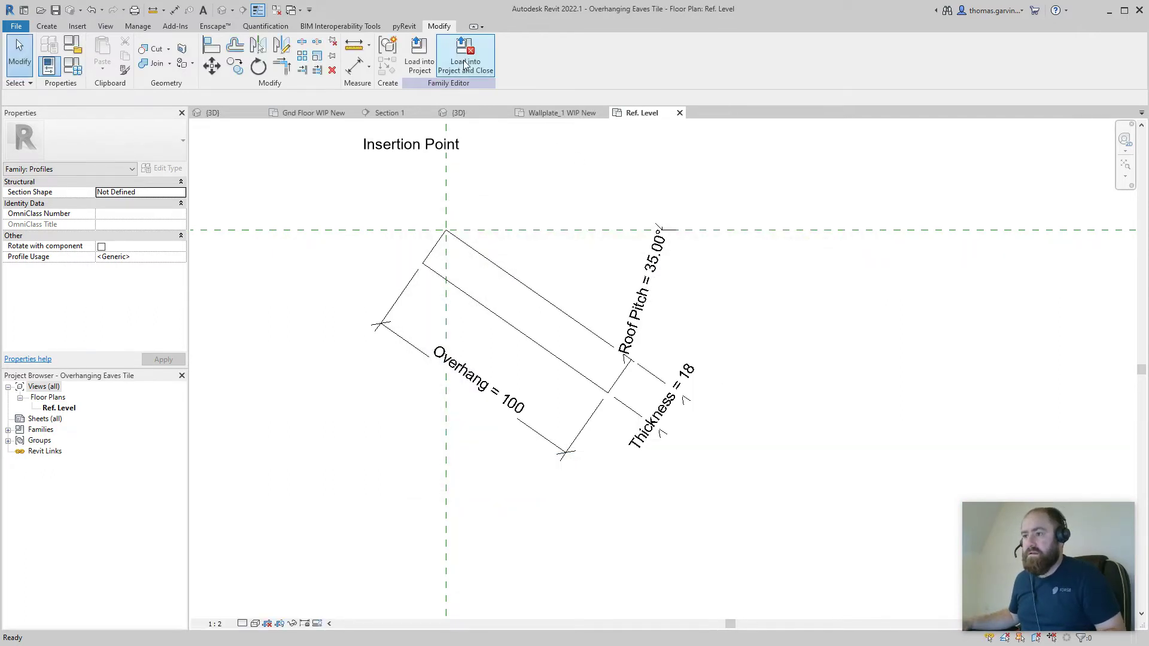
{"action": "left_click", "coordinate": [468, 64]}
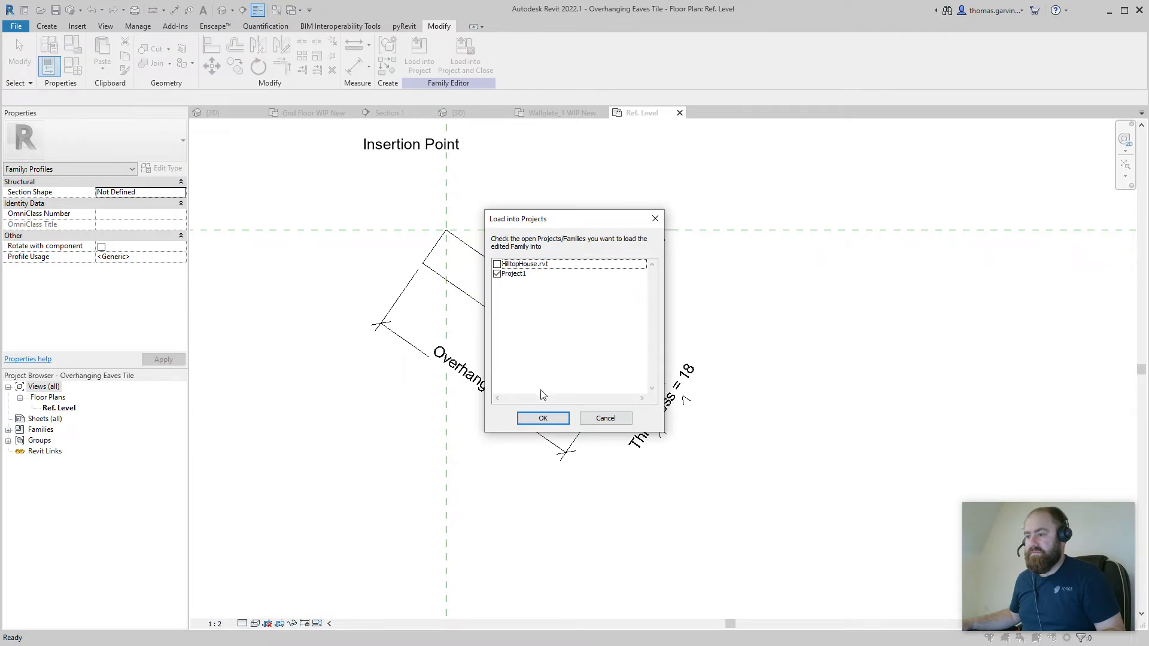
{"action": "left_click", "coordinate": [554, 422]}
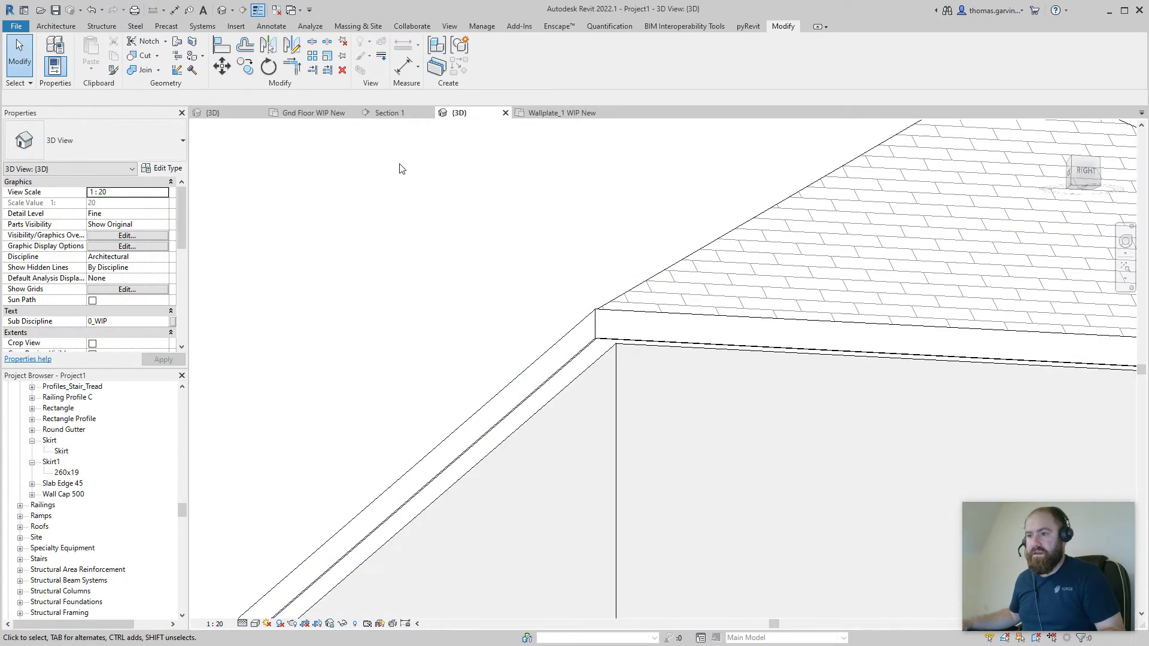
- Temporarily hide the Fascia - Soffit along the hip roof's eaves in the 3D view
{"action": "scroll", "coordinate": [477, 200], "scroll_direction": "down", "scroll_amount": 6}
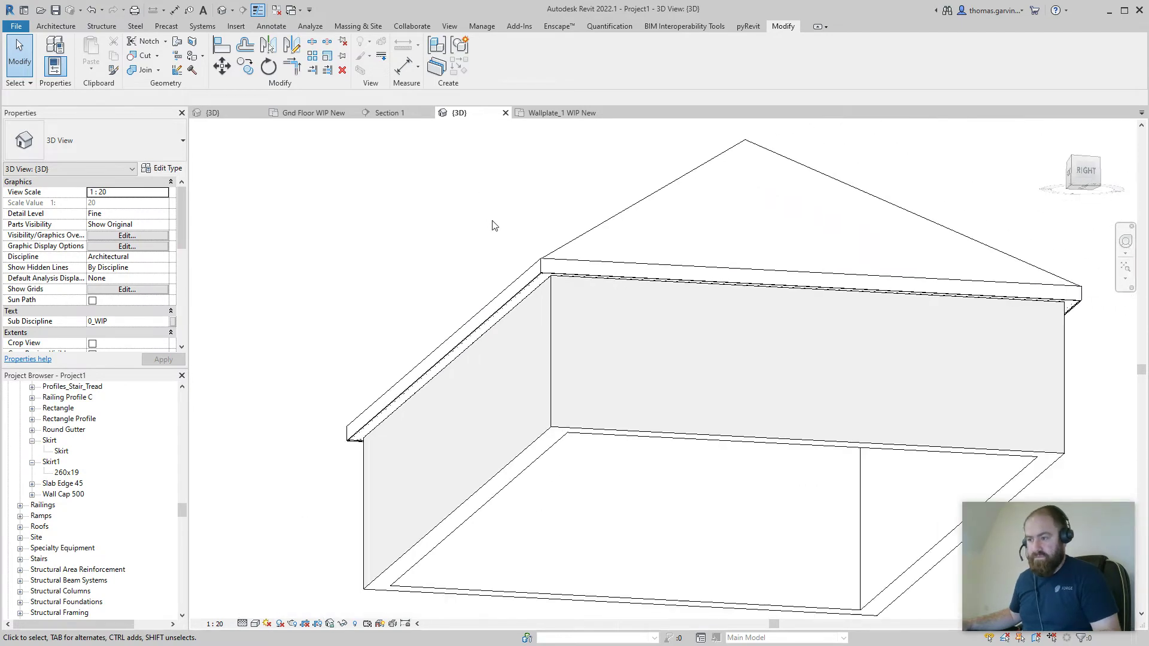
{"action": "middle_click_drag", "start_coordinate": [473, 184], "coordinate": [473, 397], "text": "shift"}
{"action": "left_click", "coordinate": [488, 371]}
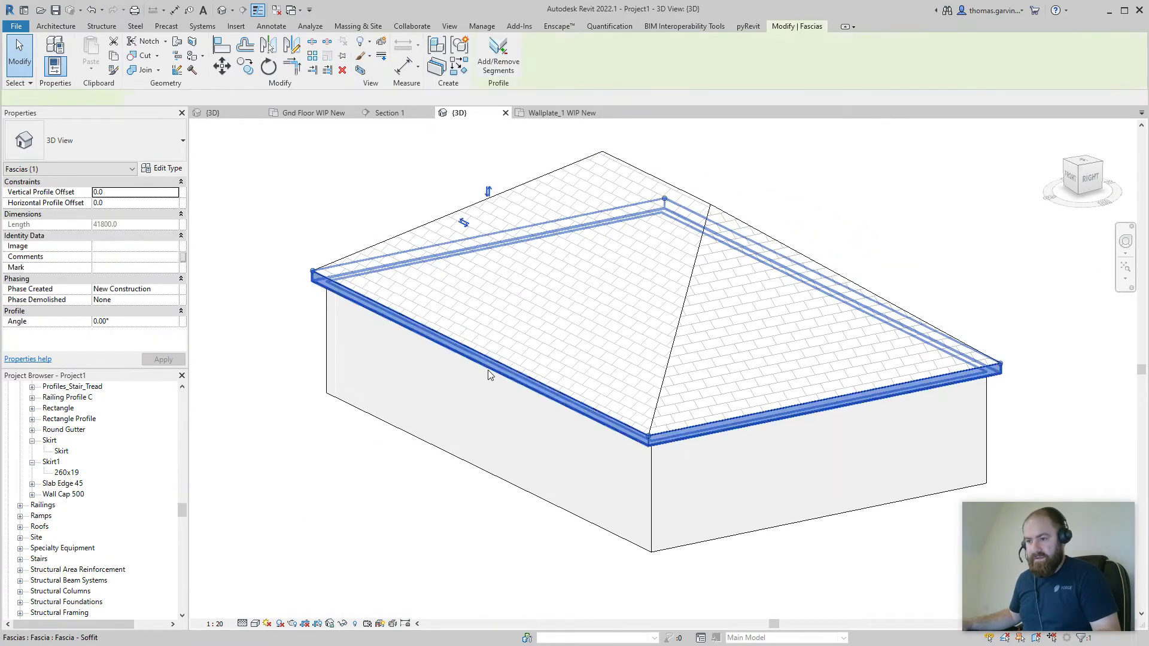
{"action": "scroll", "coordinate": [328, 316], "scroll_direction": "up", "scroll_amount": 3}
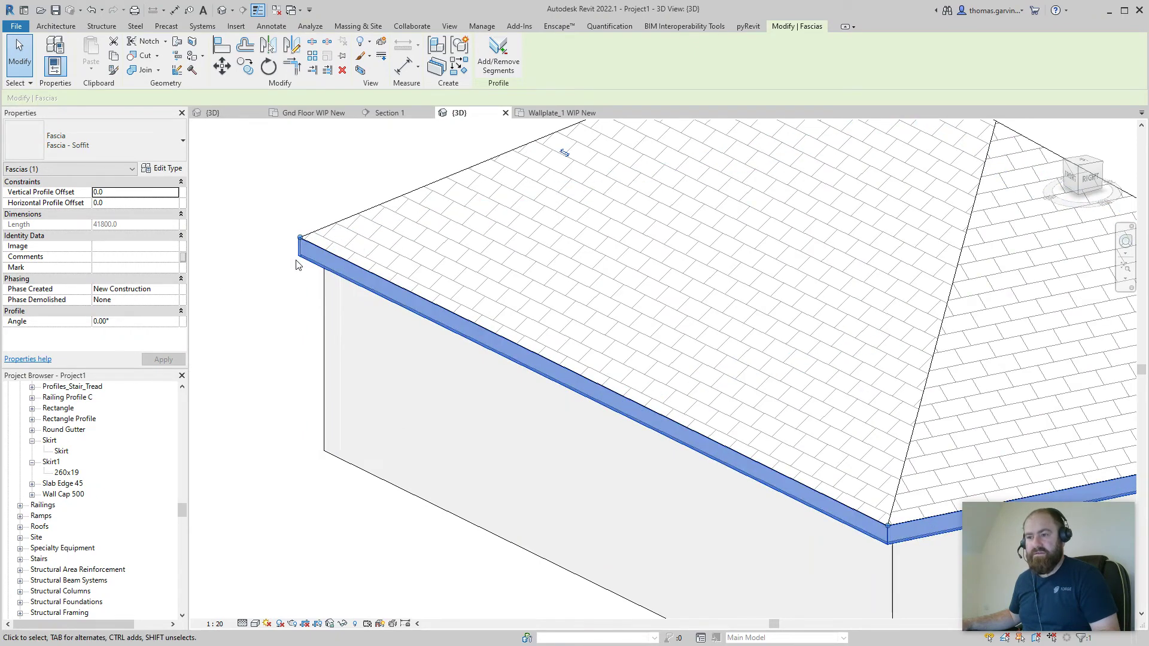
{"action": "left_click", "coordinate": [342, 624]}
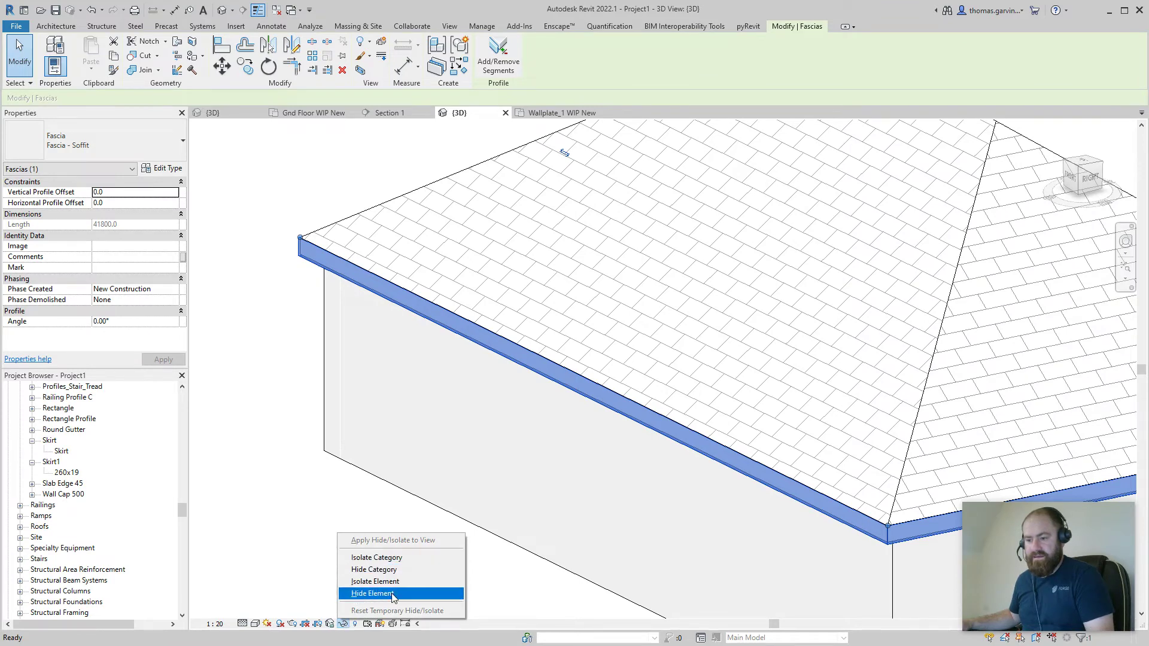
{"action": "left_click", "coordinate": [372, 594]}
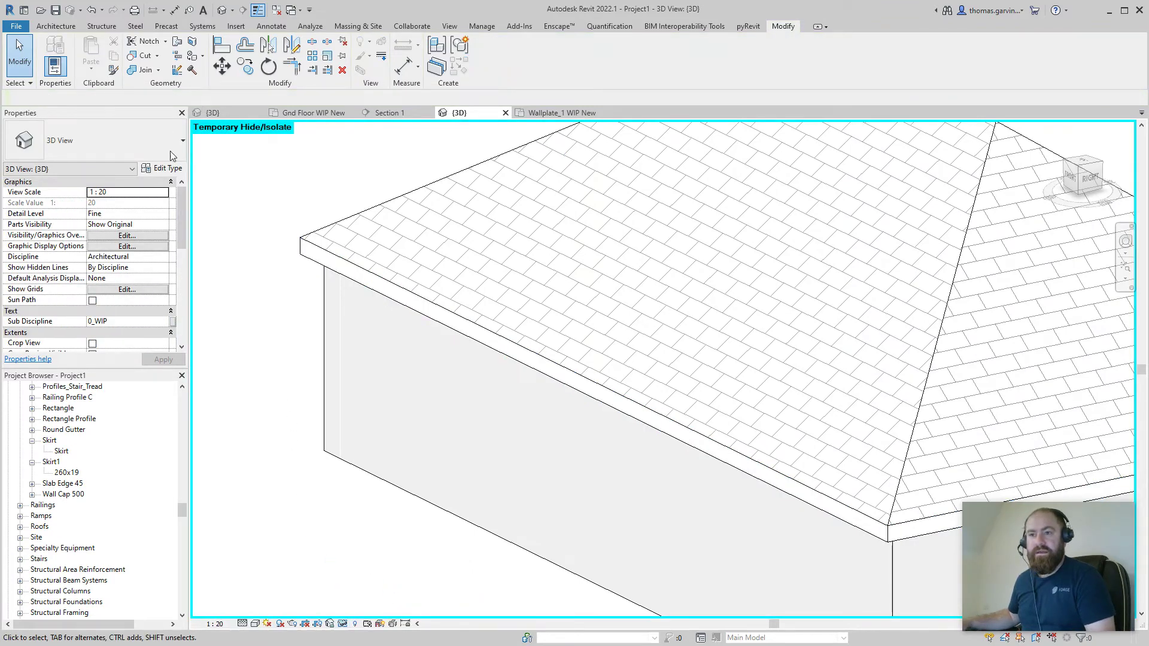
- Start a Roof Fascia and duplicate its type as 'Overhanging Eaves'
{"action": "left_click", "coordinate": [55, 26]}
{"action": "left_click", "coordinate": [219, 75]}
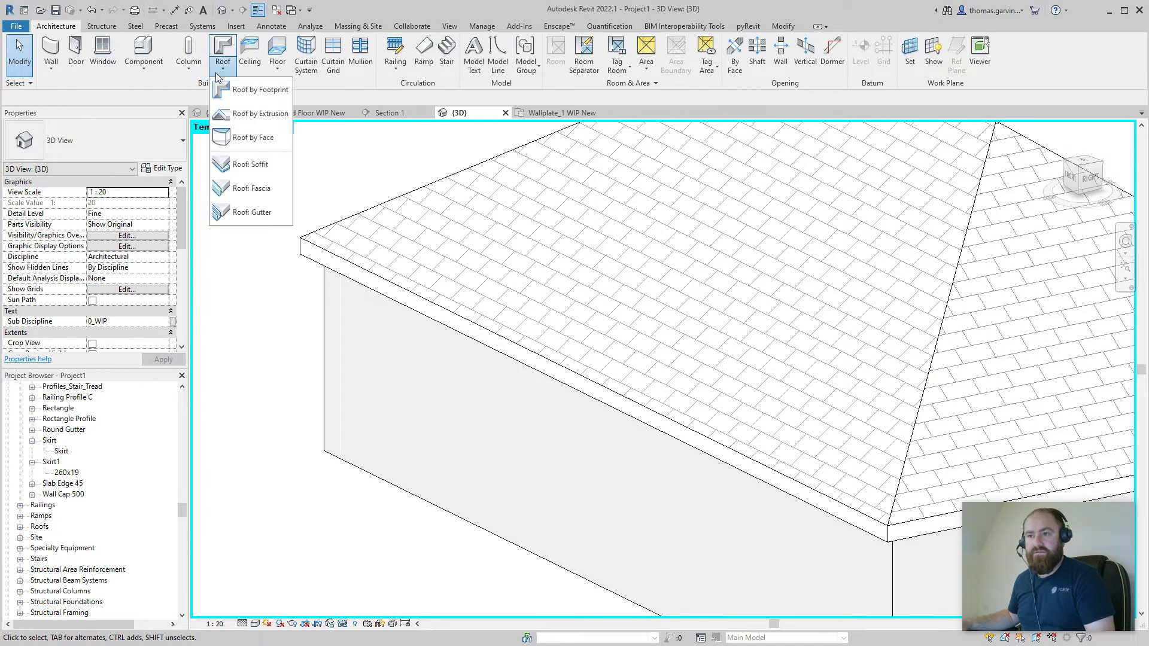
{"action": "left_click", "coordinate": [251, 188]}
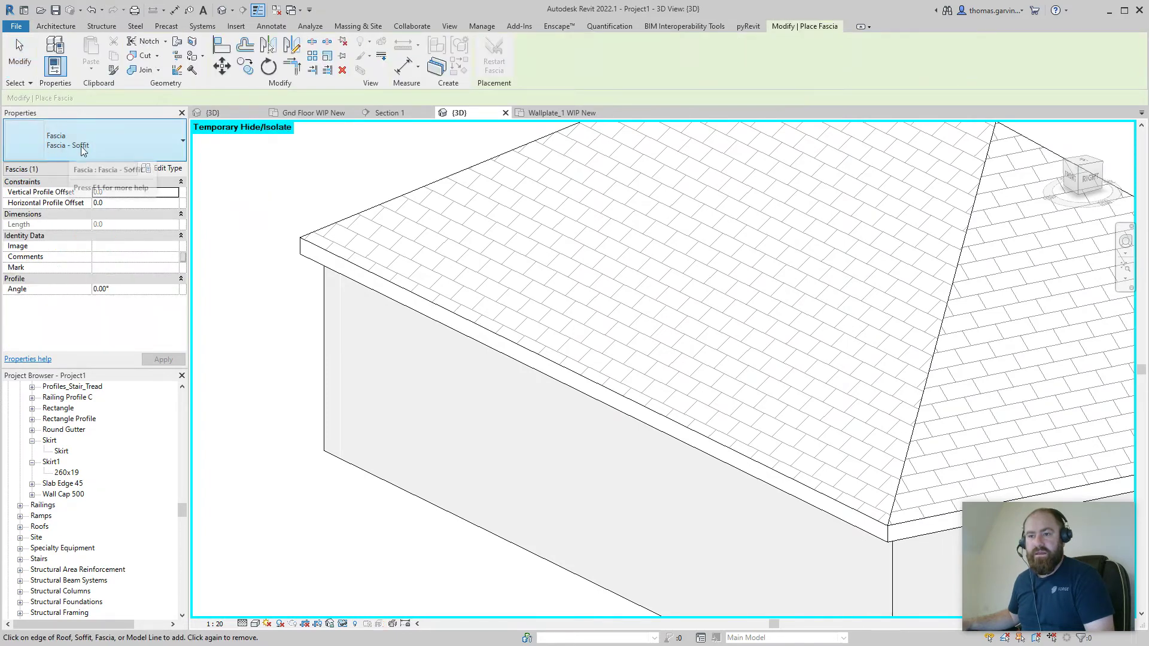
{"action": "left_click", "coordinate": [172, 169]}
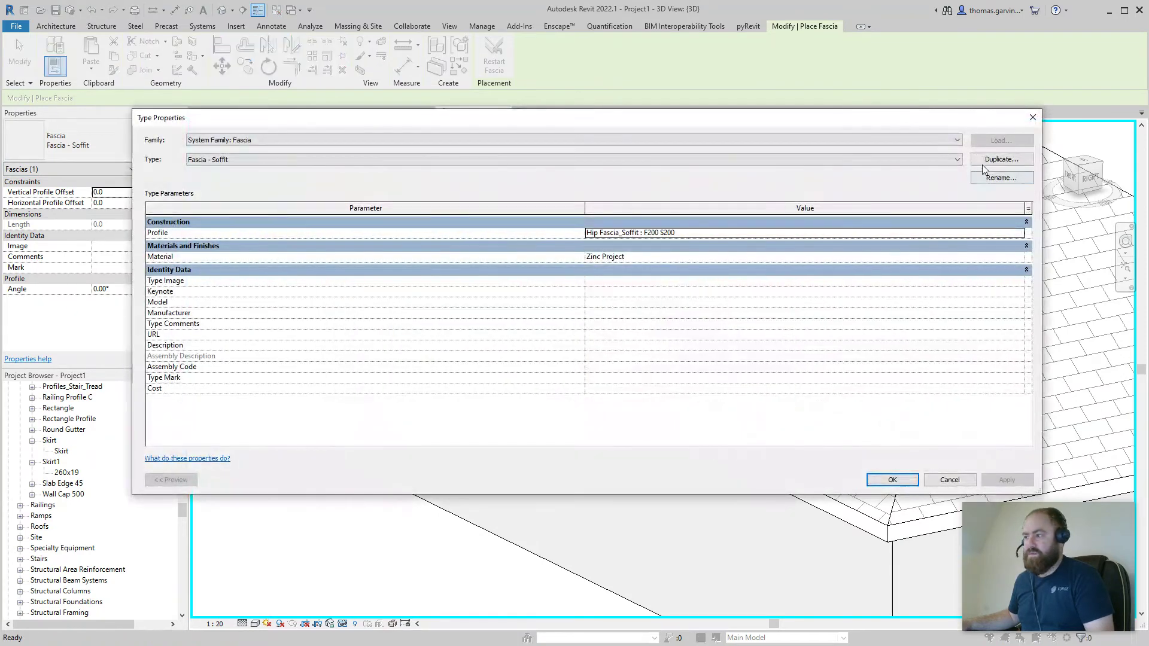
{"action": "left_click", "coordinate": [1001, 159]}
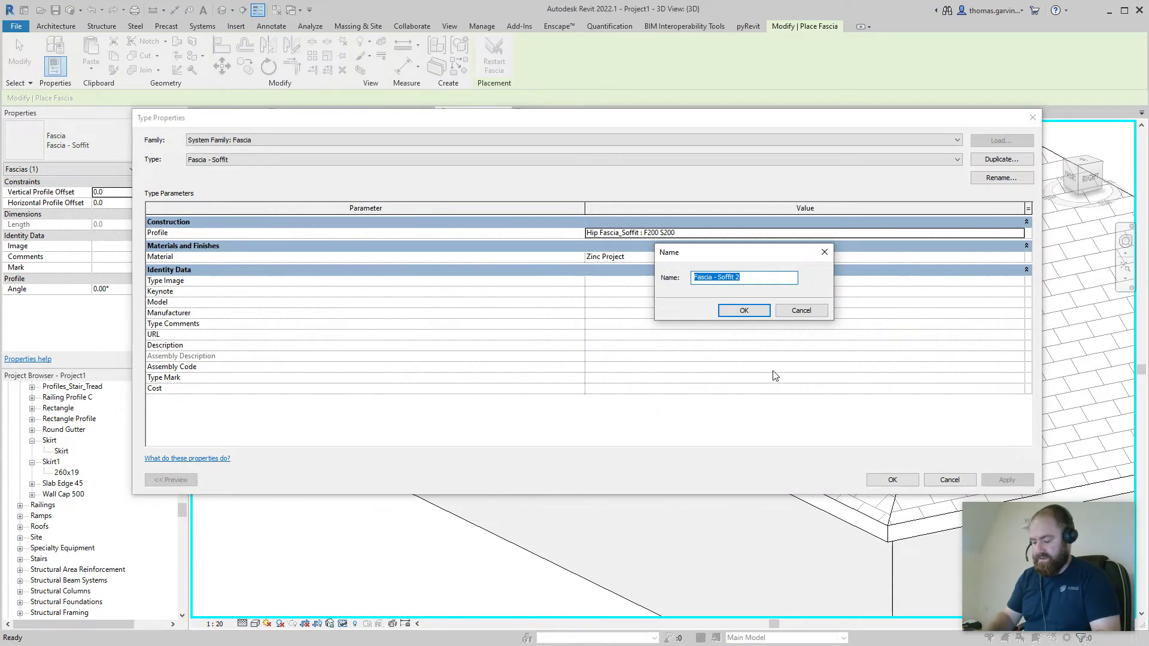
{"action": "type", "text": "Overhanging Eaves"}
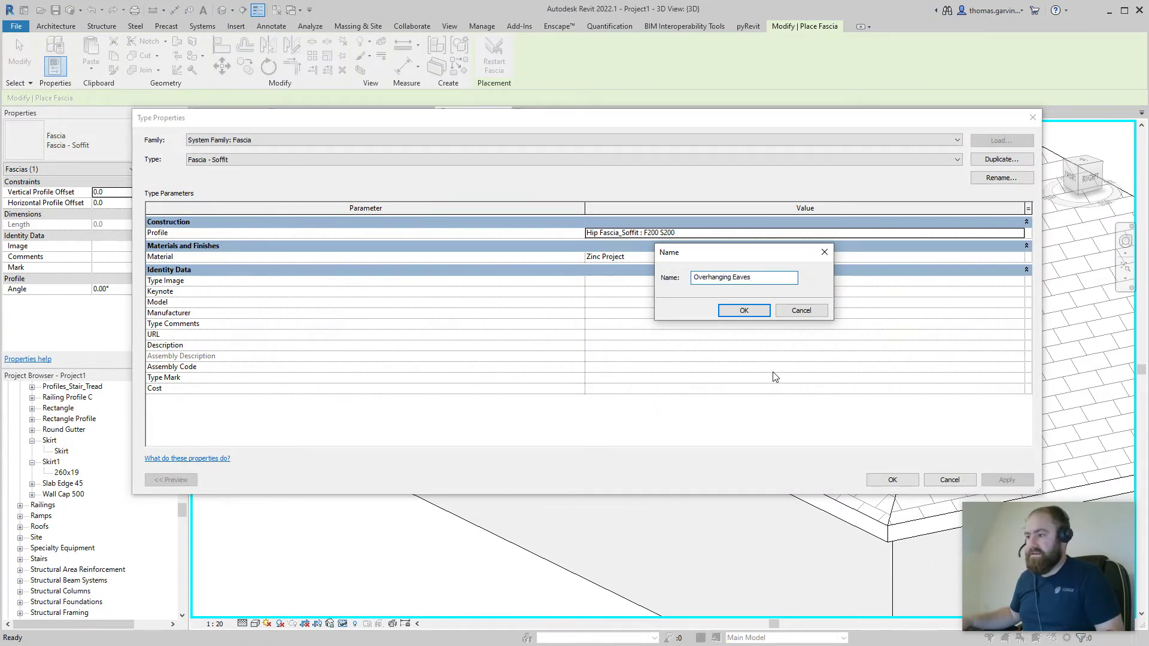
{"action": "left_click", "coordinate": [746, 310]}
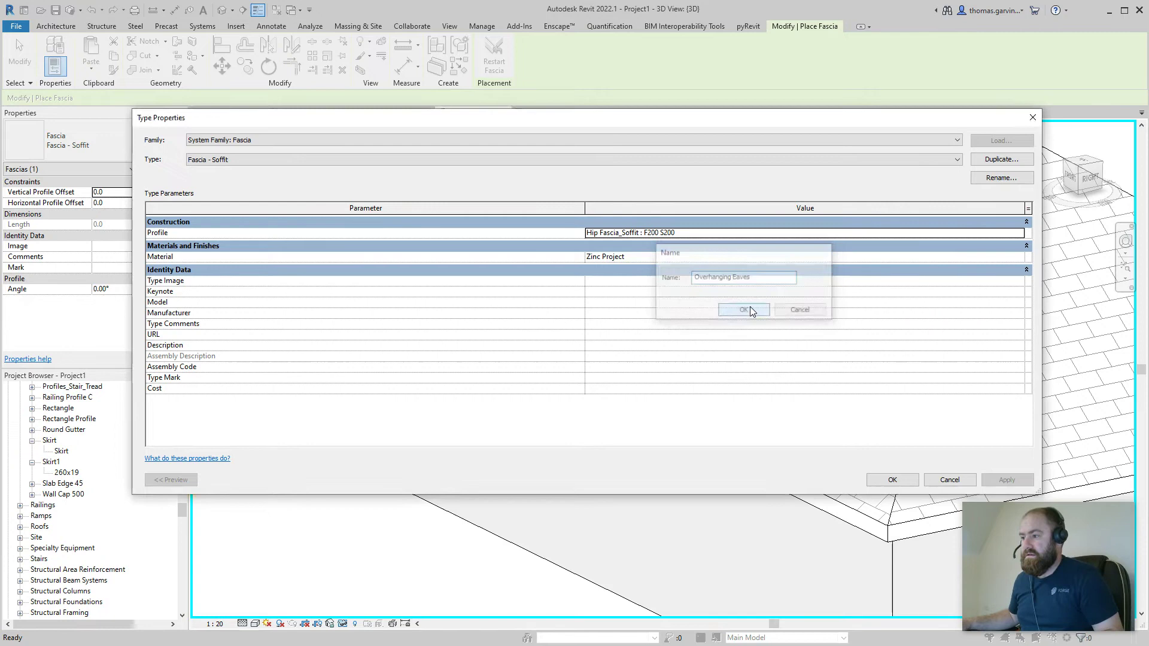
- Set the Overhanging Eaves fascia material to Roof Tiles
{"action": "left_click", "coordinate": [1023, 257]}
{"action": "left_click", "coordinate": [1020, 257]}
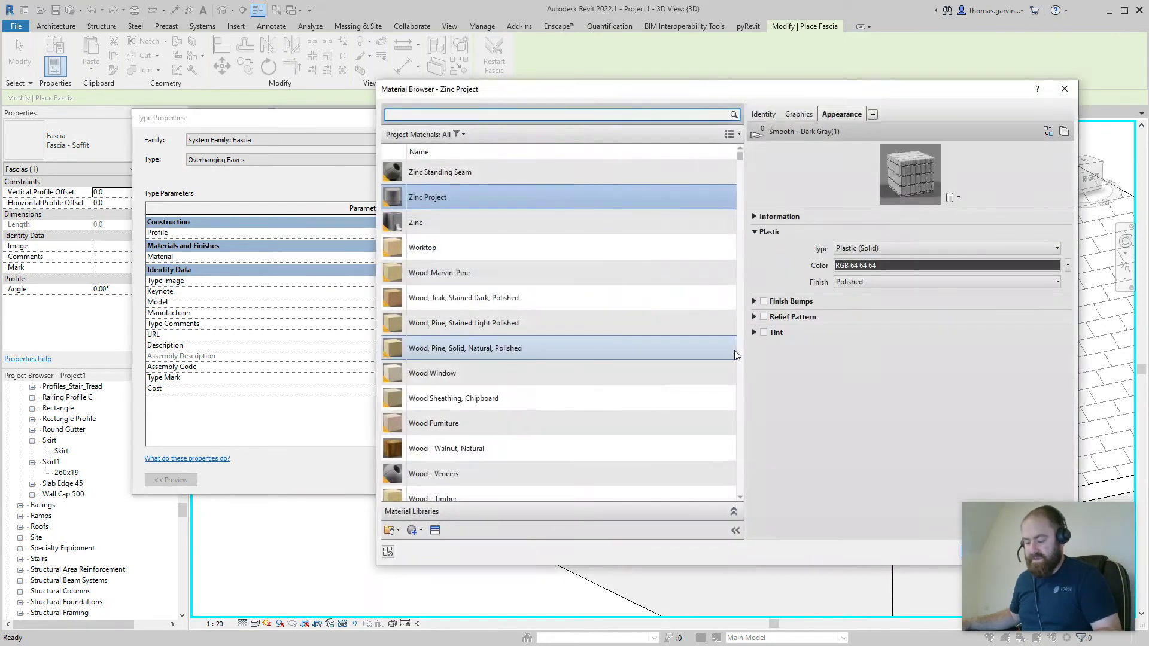
{"action": "type", "text": "ro"}
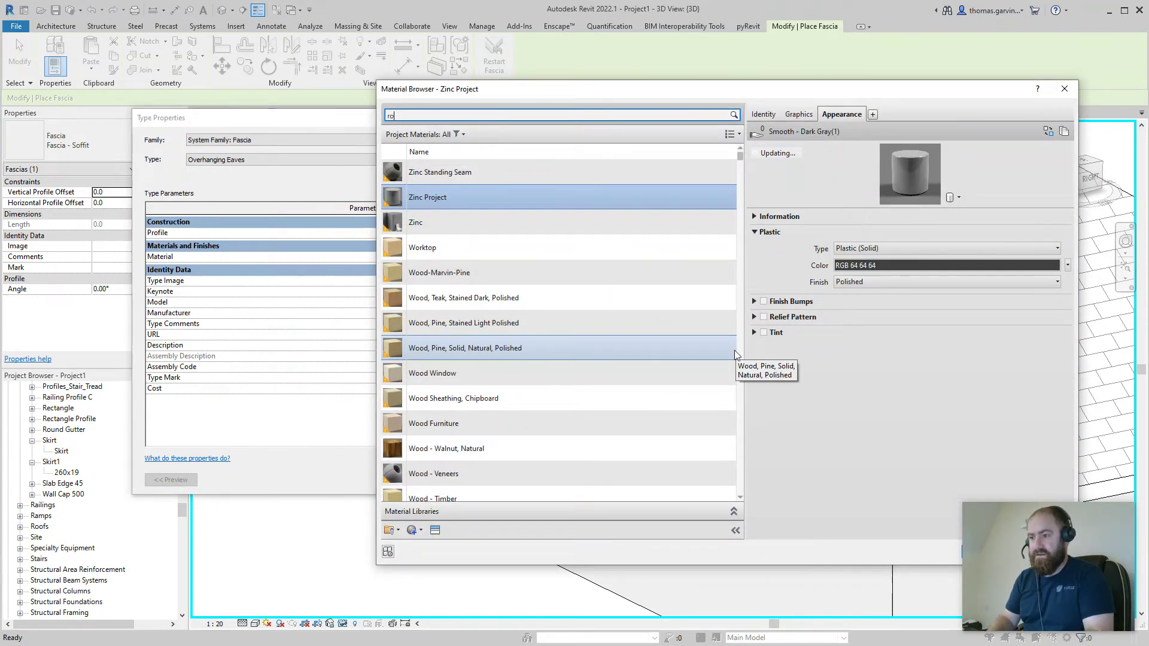
{"action": "type", "text": "of tile"}
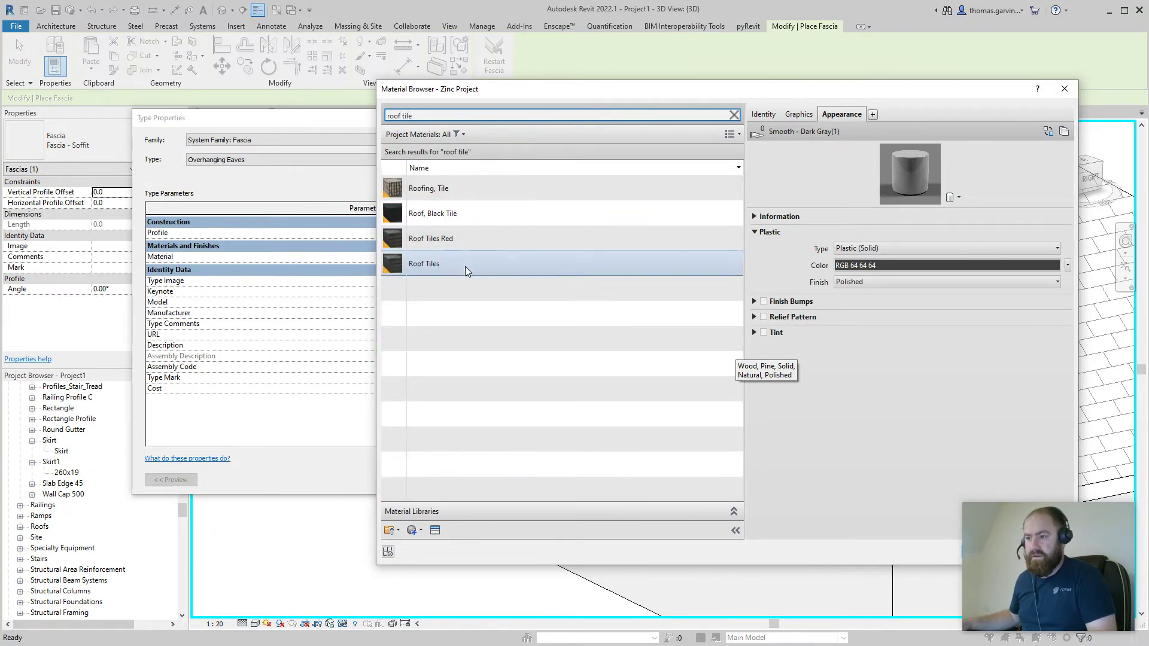
{"action": "left_click", "coordinate": [465, 267]}
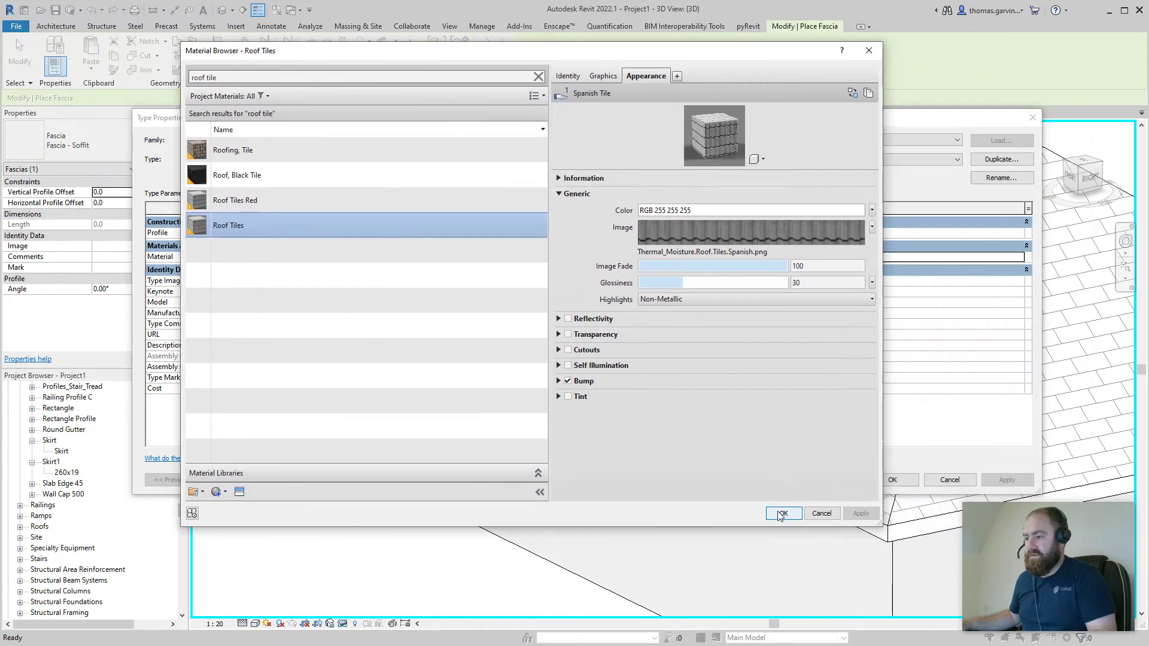
{"action": "left_click", "coordinate": [784, 513]}
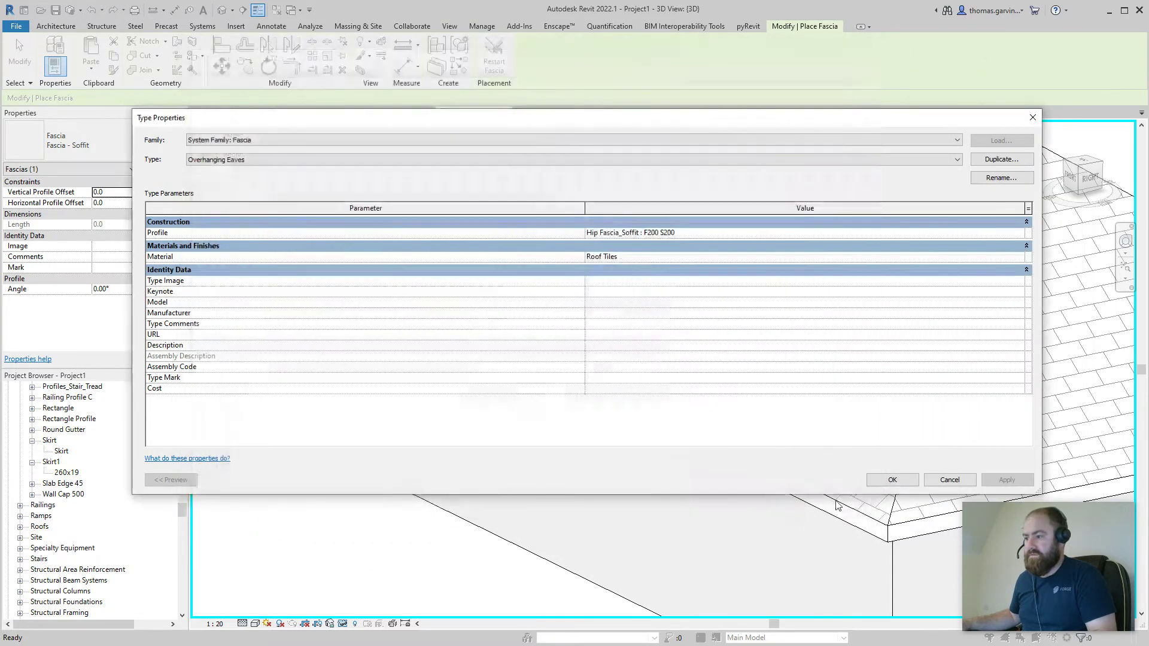
- Set the fascia profile to Overhanging Eaves Tile
{"action": "left_click", "coordinate": [1020, 235]}
{"action": "left_click", "coordinate": [1020, 234]}
{"action": "scroll", "coordinate": [897, 274], "scroll_direction": "down", "scroll_amount": 4}
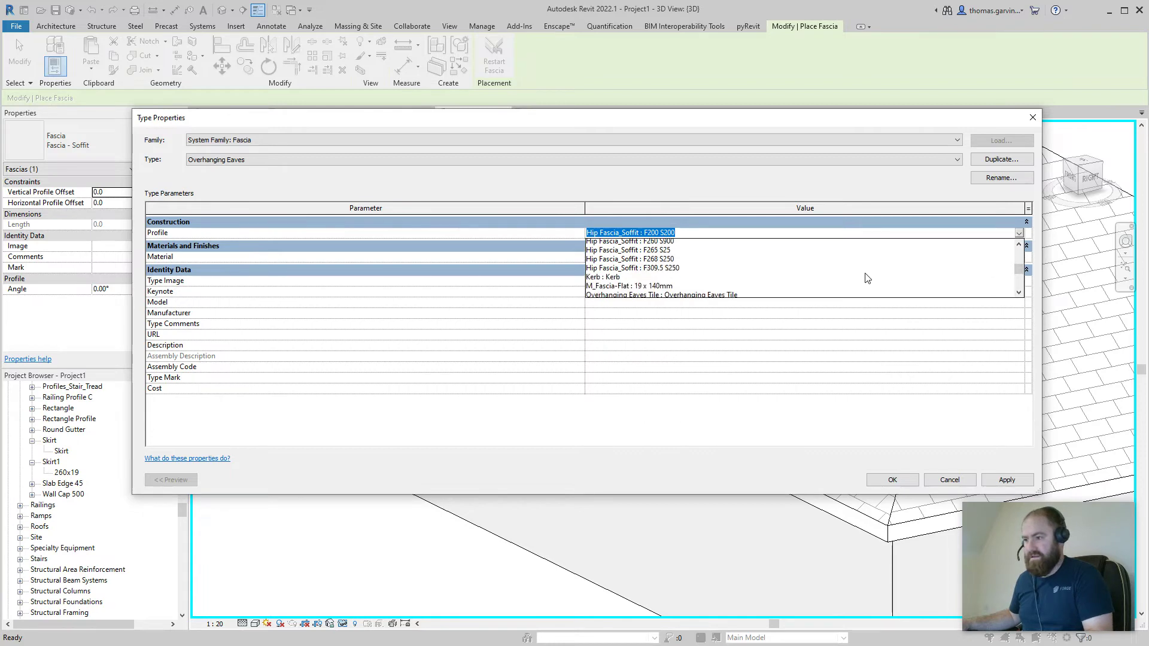
{"action": "left_click", "coordinate": [642, 271]}
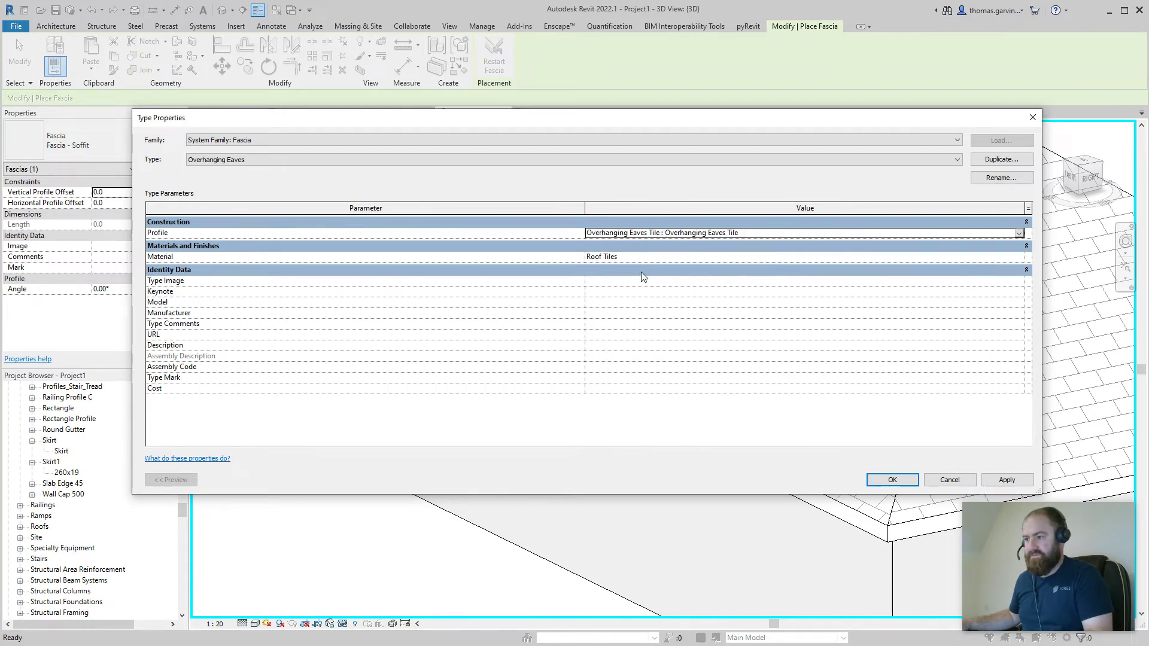
{"action": "left_click", "coordinate": [892, 481]}
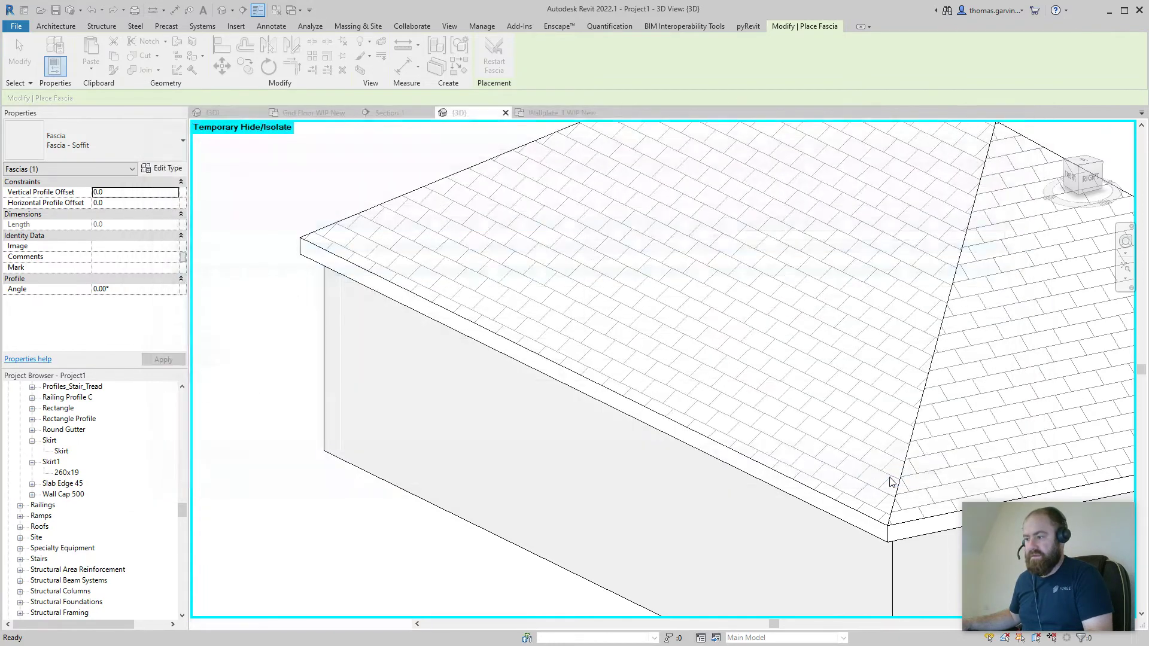
{"action": "left_click", "coordinate": [431, 307]}
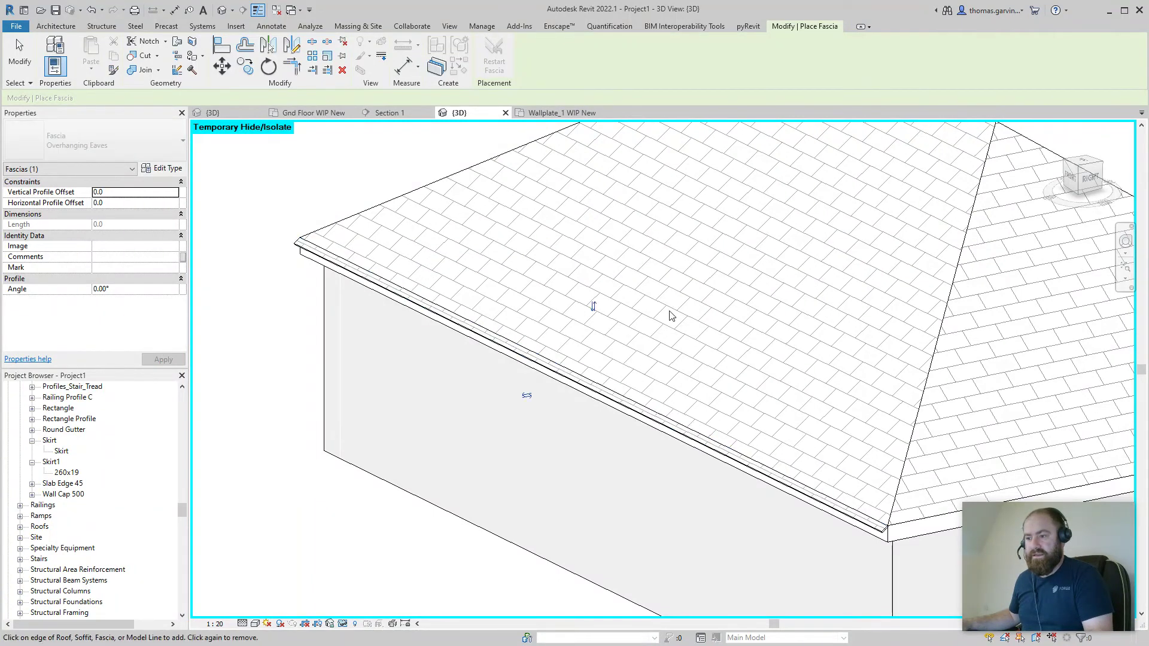
{"action": "middle_click_drag", "start_coordinate": [804, 343], "coordinate": [469, 188]}
{"action": "left_click", "coordinate": [641, 352]}
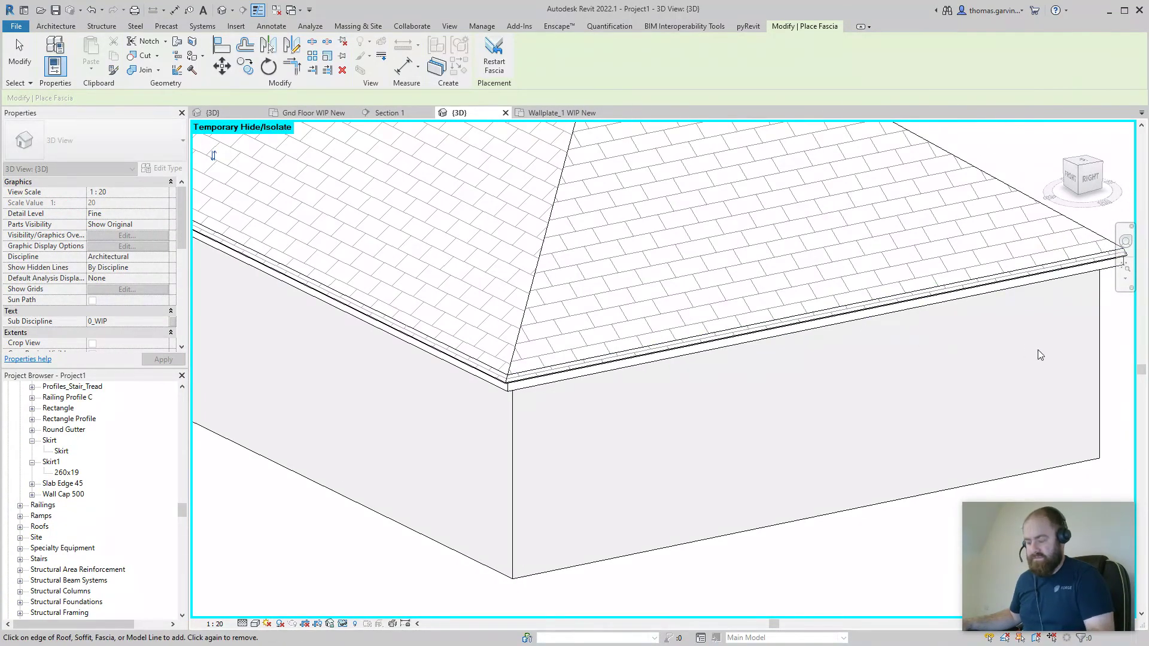
{"action": "middle_click_drag", "start_coordinate": [1040, 353], "coordinate": [729, 335], "text": "shift"}
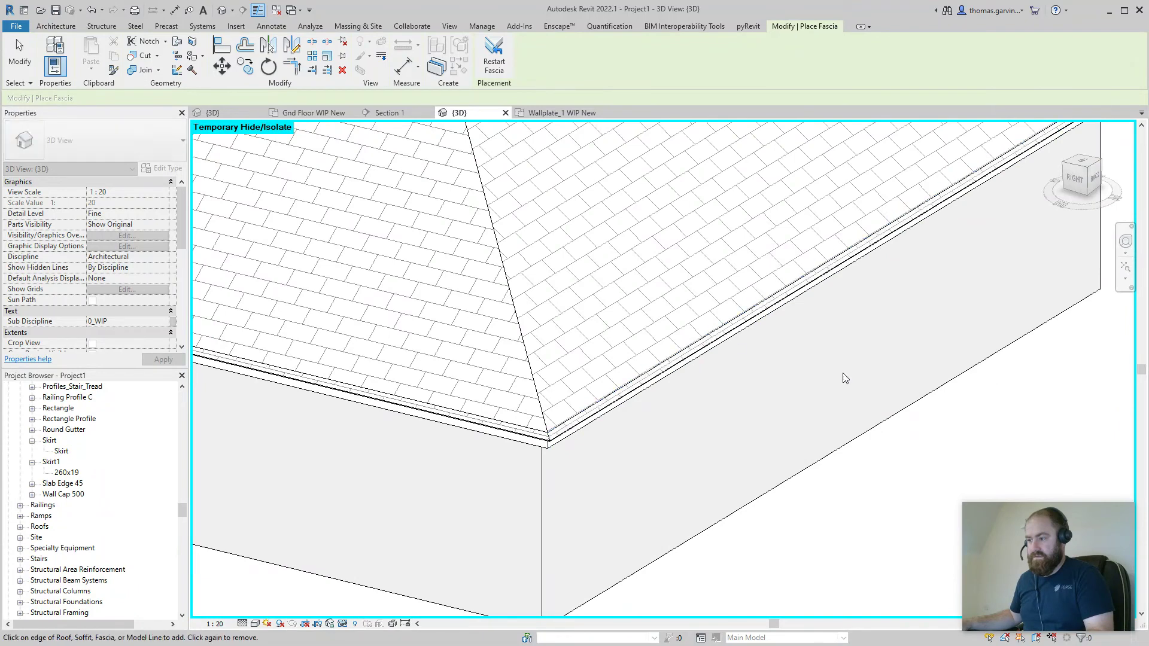
{"action": "middle_click_drag", "start_coordinate": [844, 377], "coordinate": [809, 383], "text": "shift"}
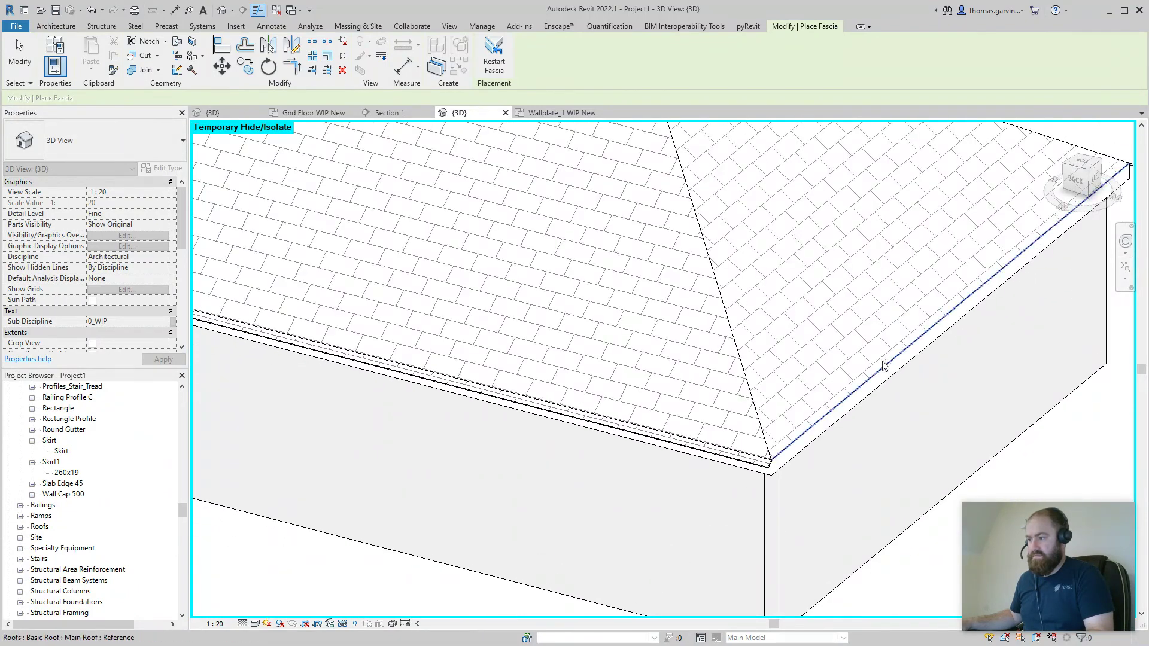
{"action": "scroll", "coordinate": [884, 371], "scroll_direction": "down", "scroll_amount": 2}
{"action": "key", "text": "Escape"}
{"action": "key", "text": "Escape"}
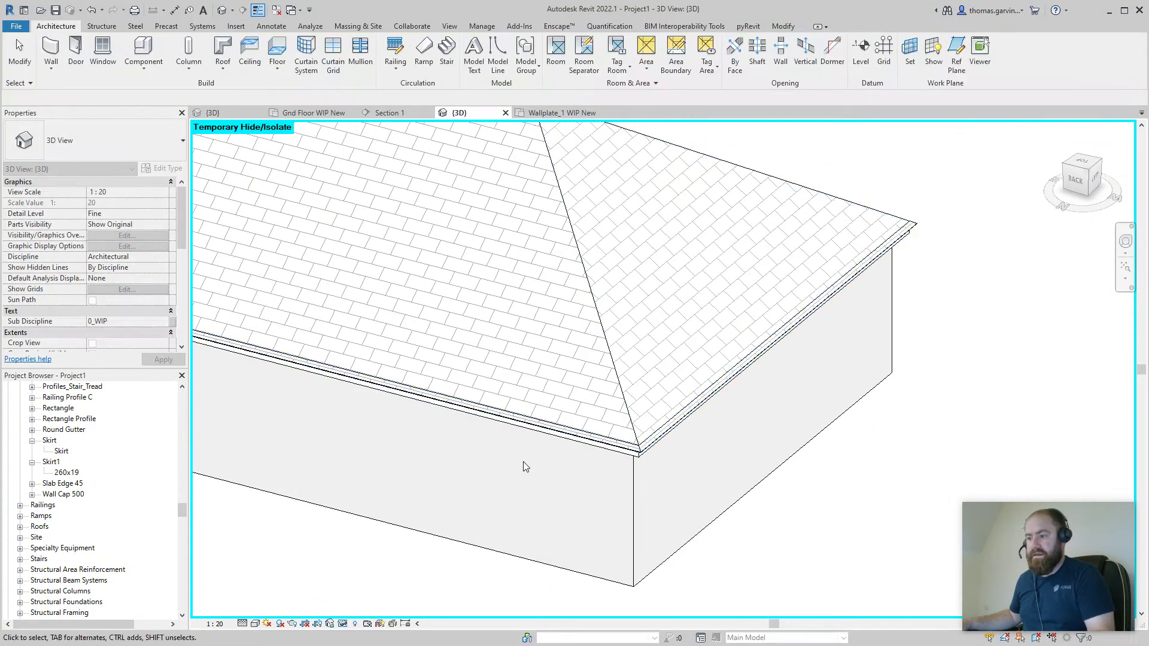
{"action": "scroll", "coordinate": [520, 443], "scroll_direction": "up", "scroll_amount": 2}
{"action": "left_click", "coordinate": [784, 26]}
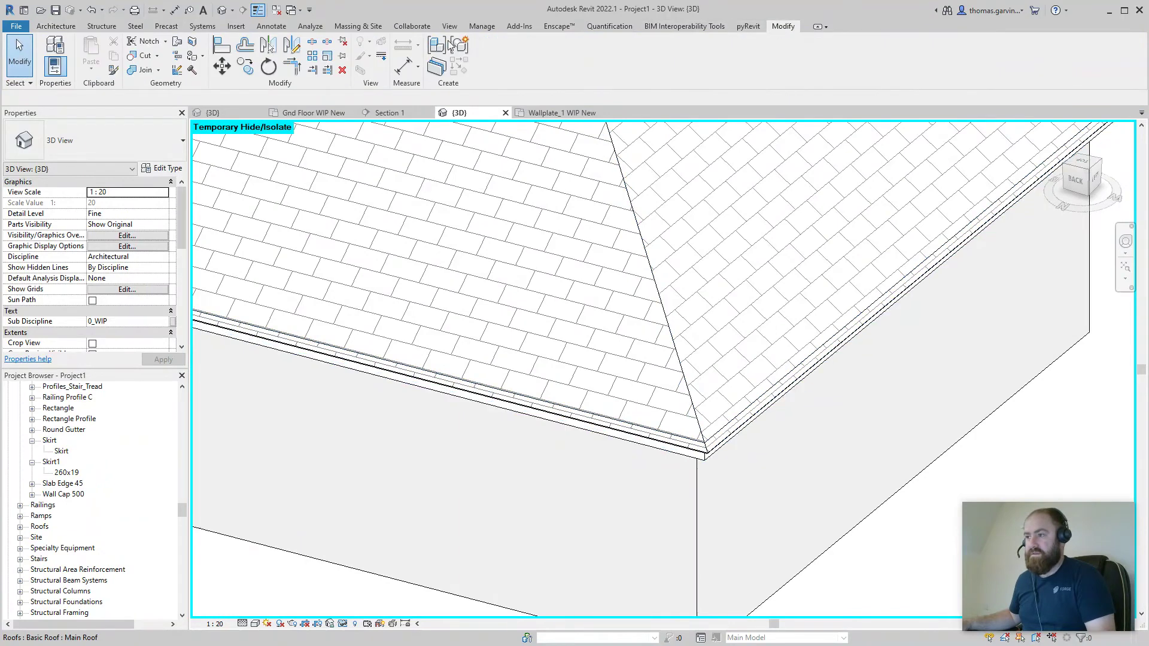
{"action": "left_click", "coordinate": [133, 70]}
{"action": "scroll", "coordinate": [383, 407], "scroll_direction": "up", "scroll_amount": 3}
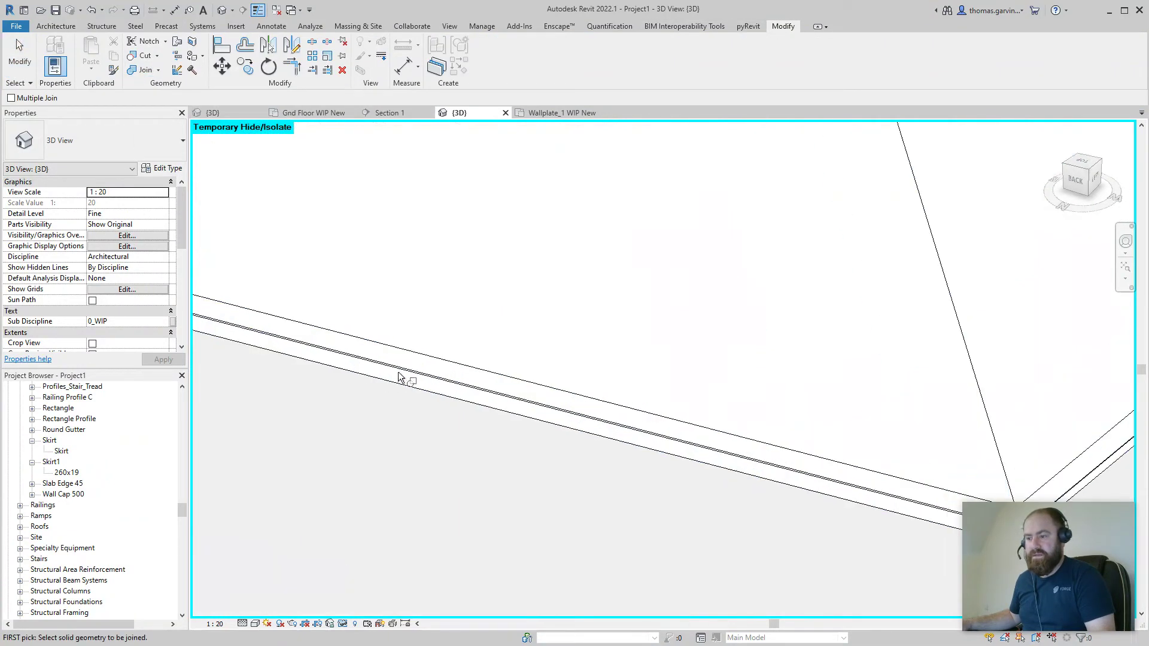
{"action": "left_click", "coordinate": [401, 372]}
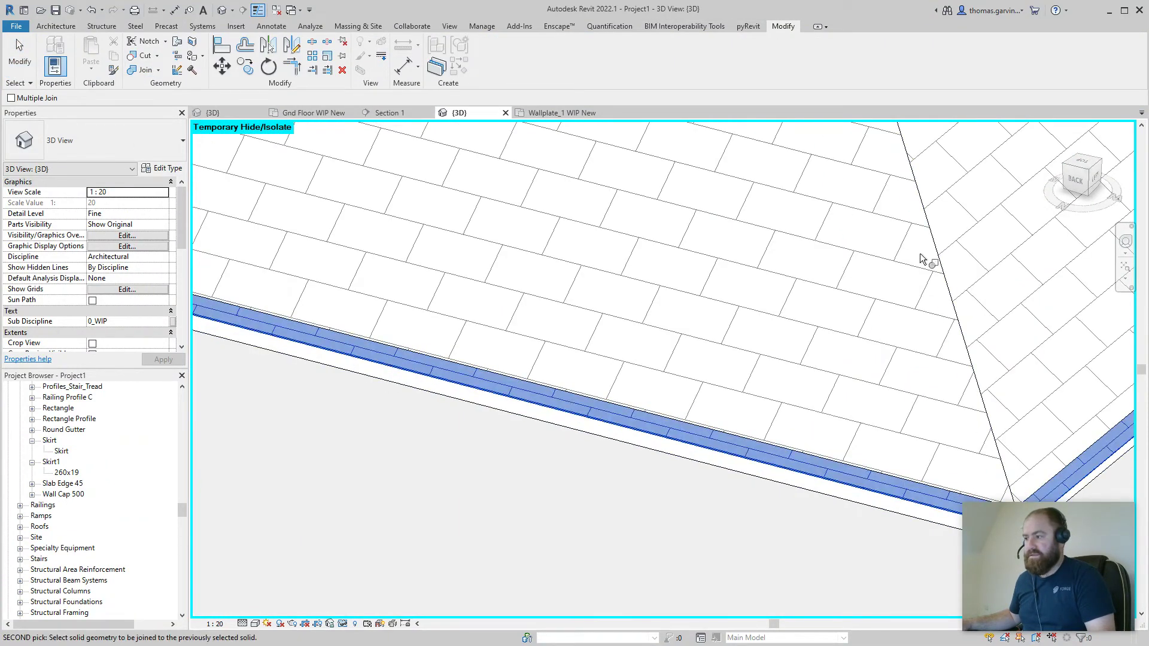
{"action": "left_click", "coordinate": [946, 257]}
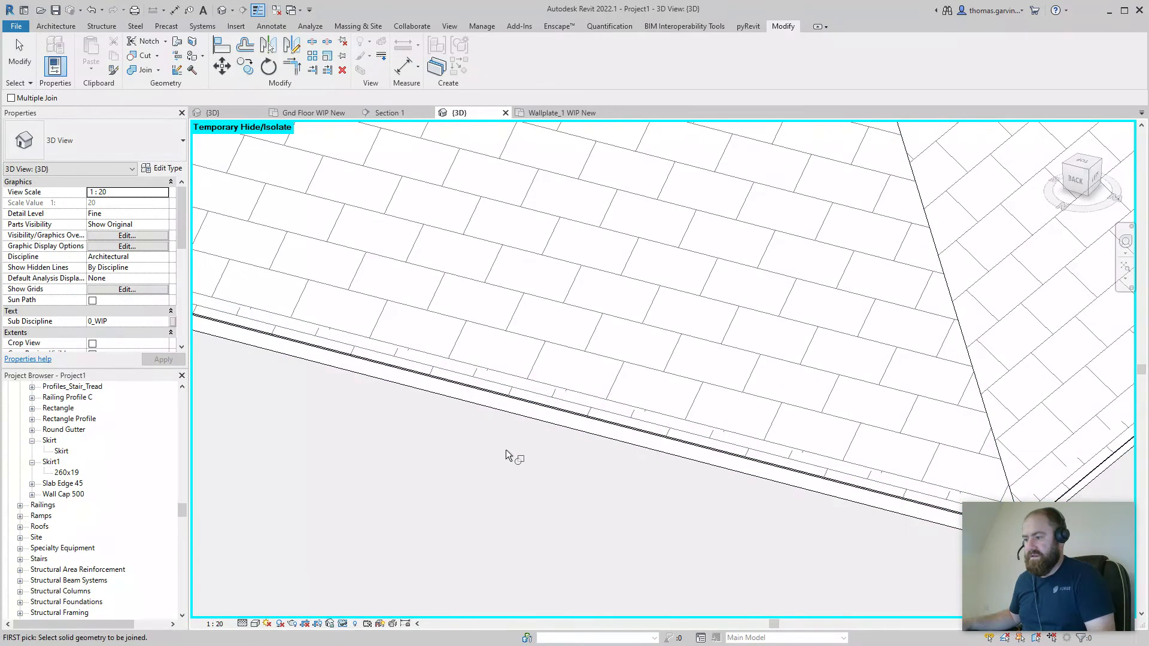
{"action": "scroll", "coordinate": [598, 485], "scroll_direction": "down", "scroll_amount": 5}
{"action": "key", "text": "Escape"}
{"action": "scroll", "coordinate": [801, 425], "scroll_direction": "up", "scroll_amount": 5}
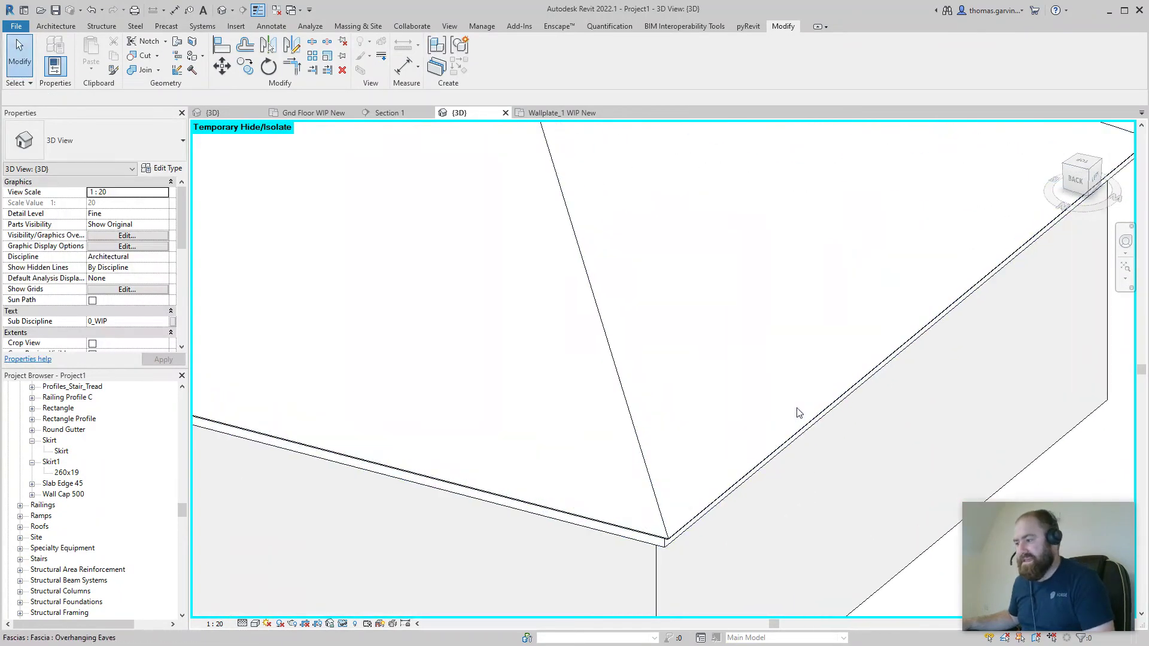
{"action": "scroll", "coordinate": [800, 413], "scroll_direction": "up", "scroll_amount": 2}
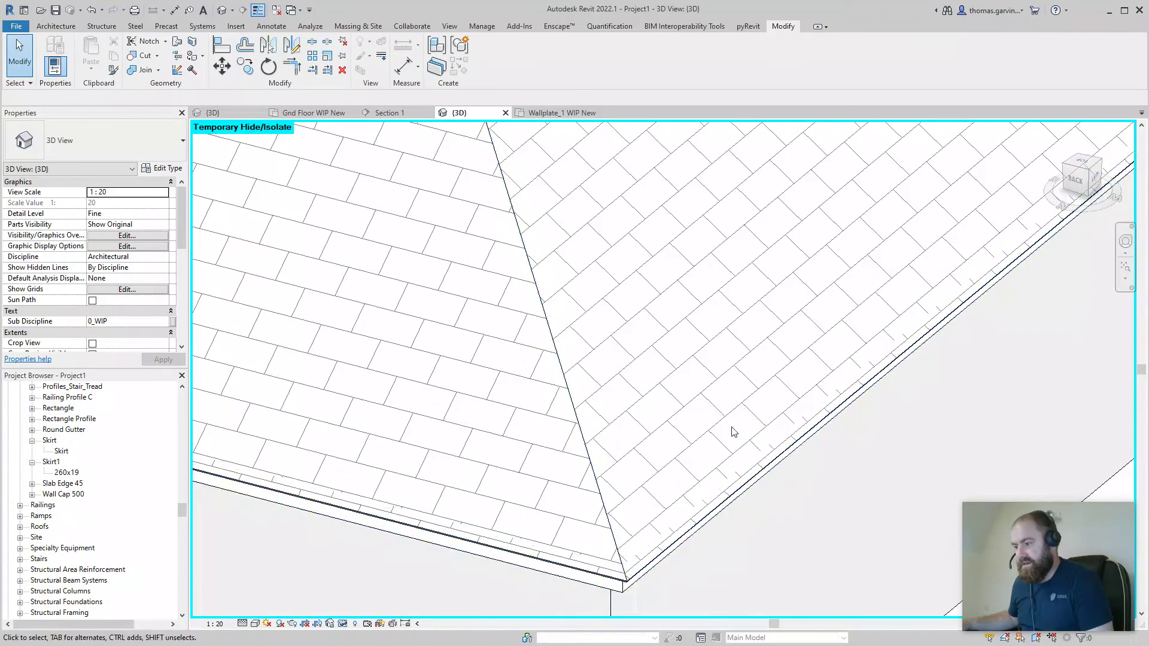
{"action": "scroll", "coordinate": [598, 389], "scroll_direction": "down", "scroll_amount": 2}
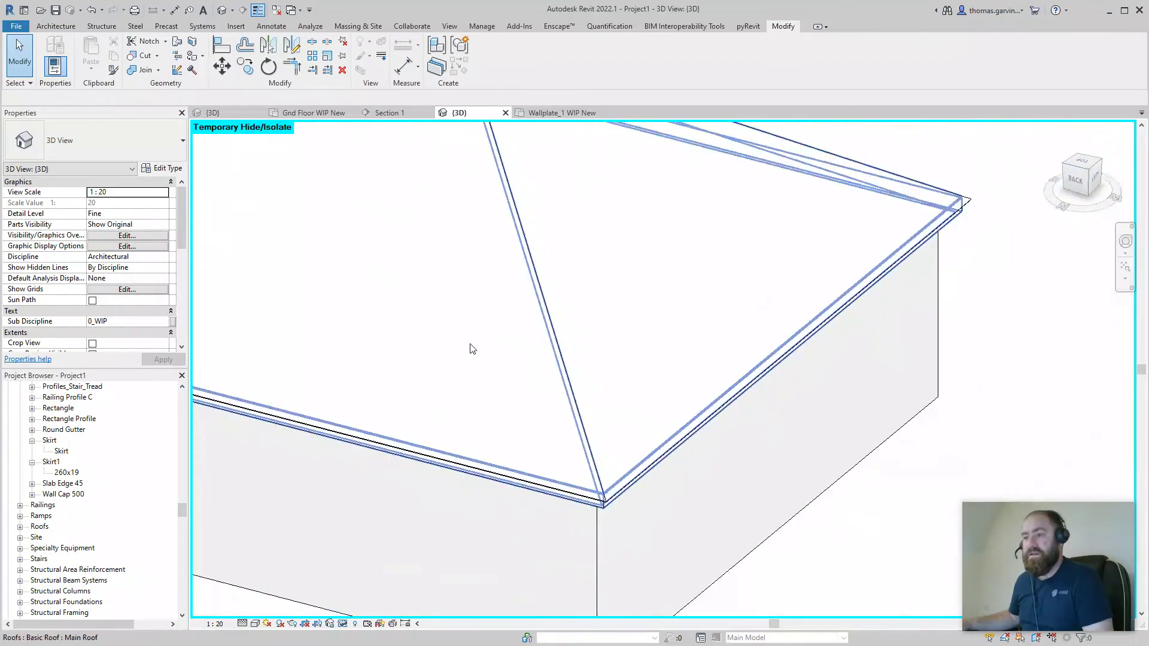
- Check that the roof's Roof Tiles layer keeps the Block 225x450 surface pattern
{"action": "left_click", "coordinate": [533, 270]}
{"action": "left_click", "coordinate": [144, 170]}
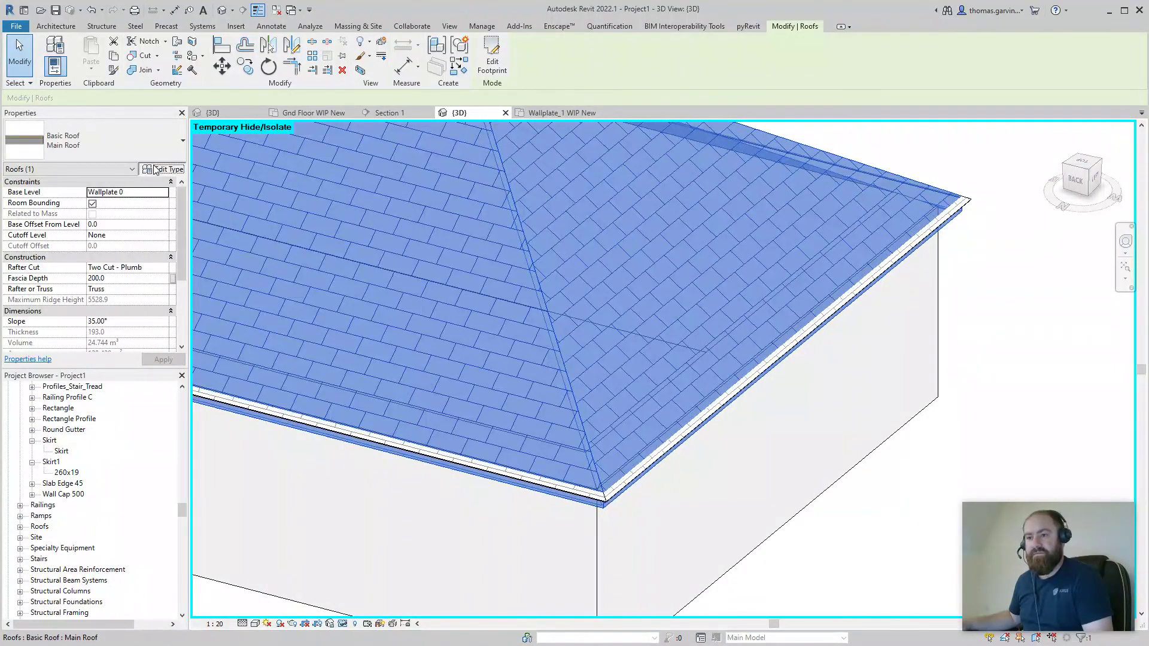
{"action": "left_click", "coordinate": [695, 233]}
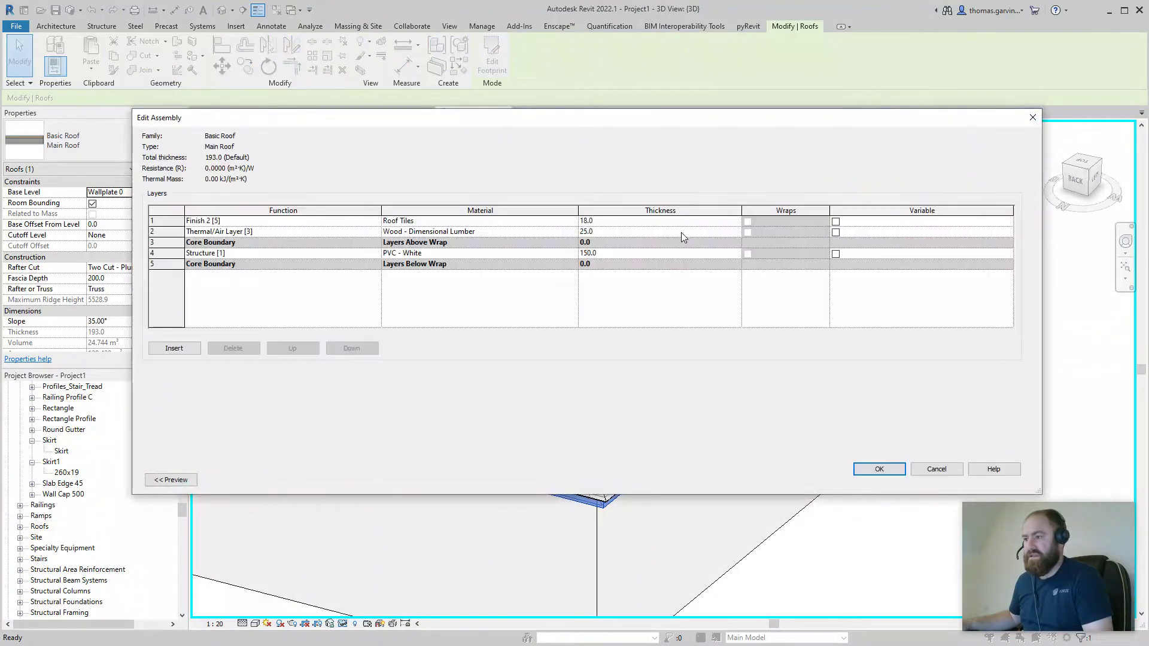
{"action": "left_click", "coordinate": [573, 222]}
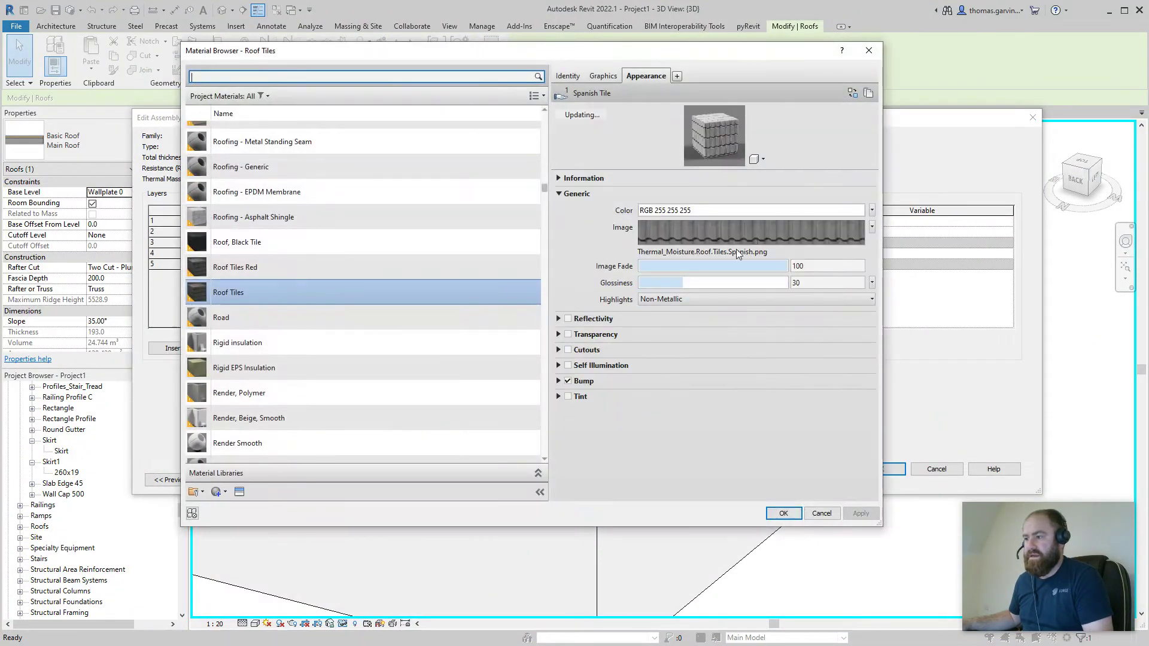
{"action": "left_click", "coordinate": [605, 76]}
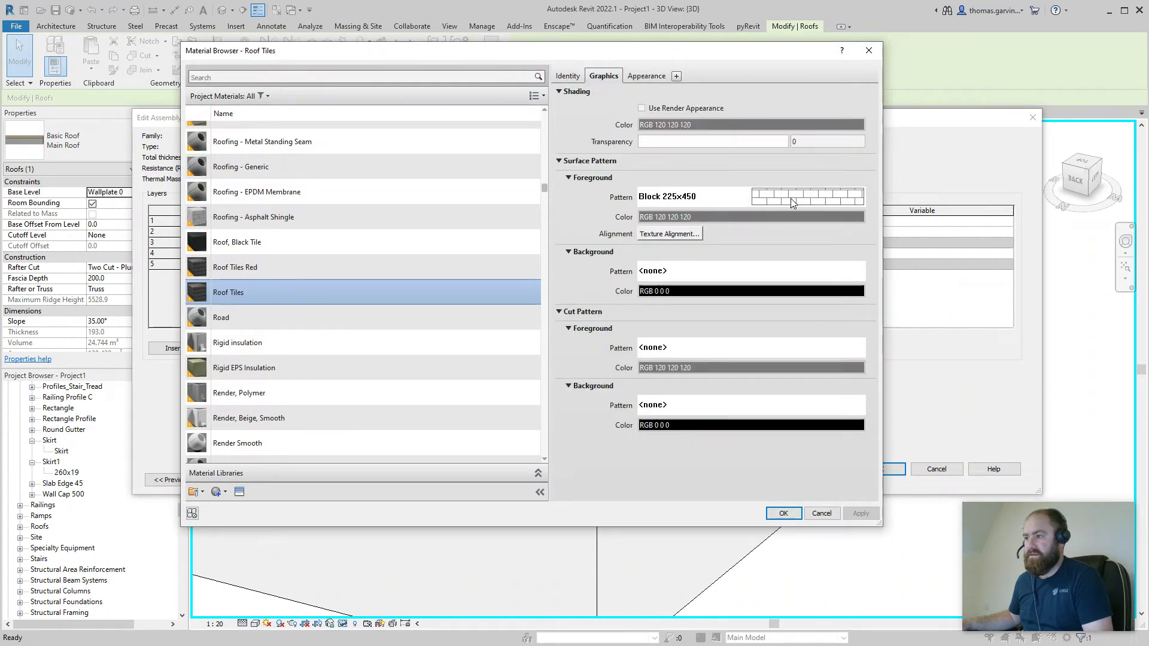
{"action": "left_click", "coordinate": [792, 203]}
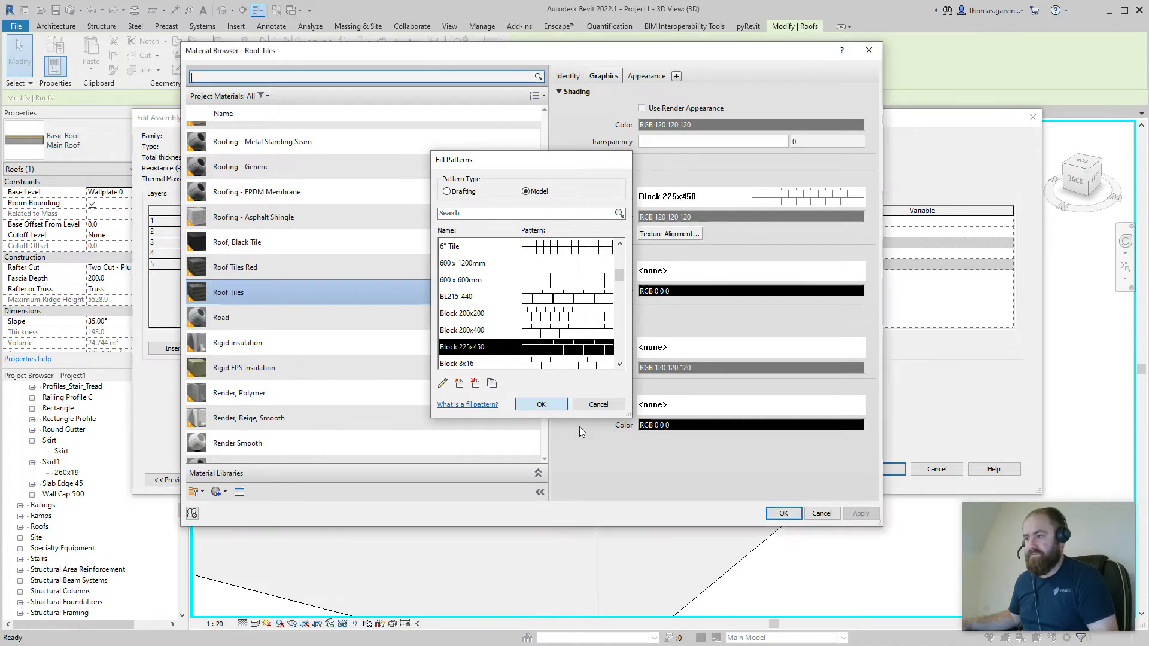
{"action": "left_click", "coordinate": [541, 404]}
{"action": "left_click", "coordinate": [783, 513]}
{"action": "left_click", "coordinate": [886, 467]}
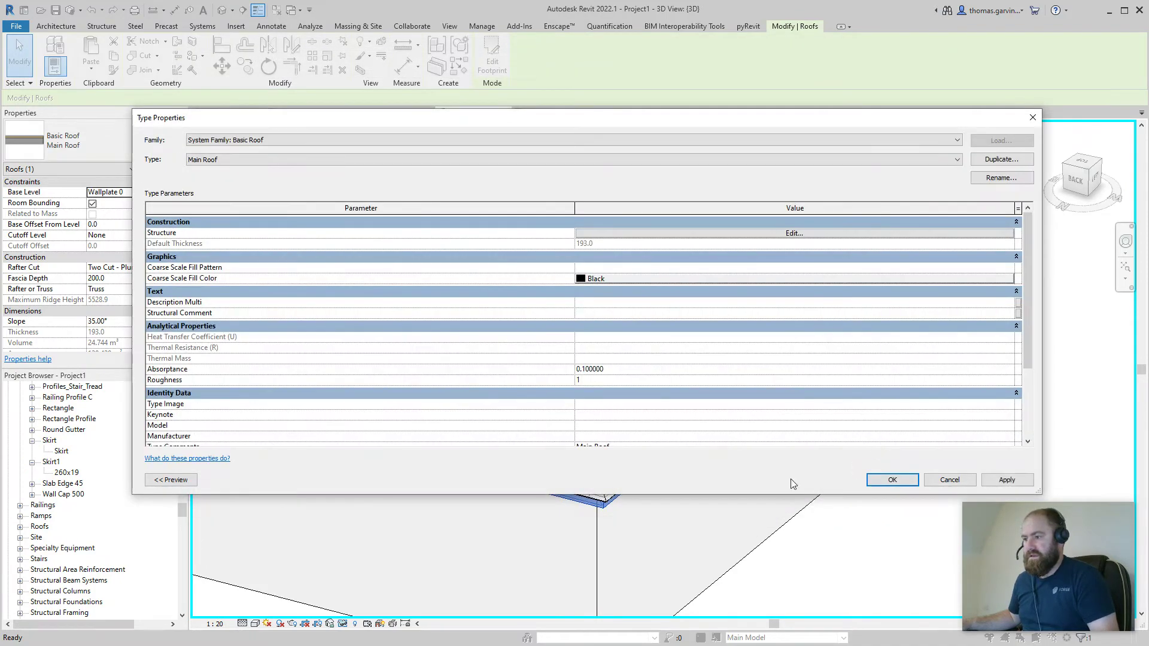
{"action": "left_click", "coordinate": [880, 477]}
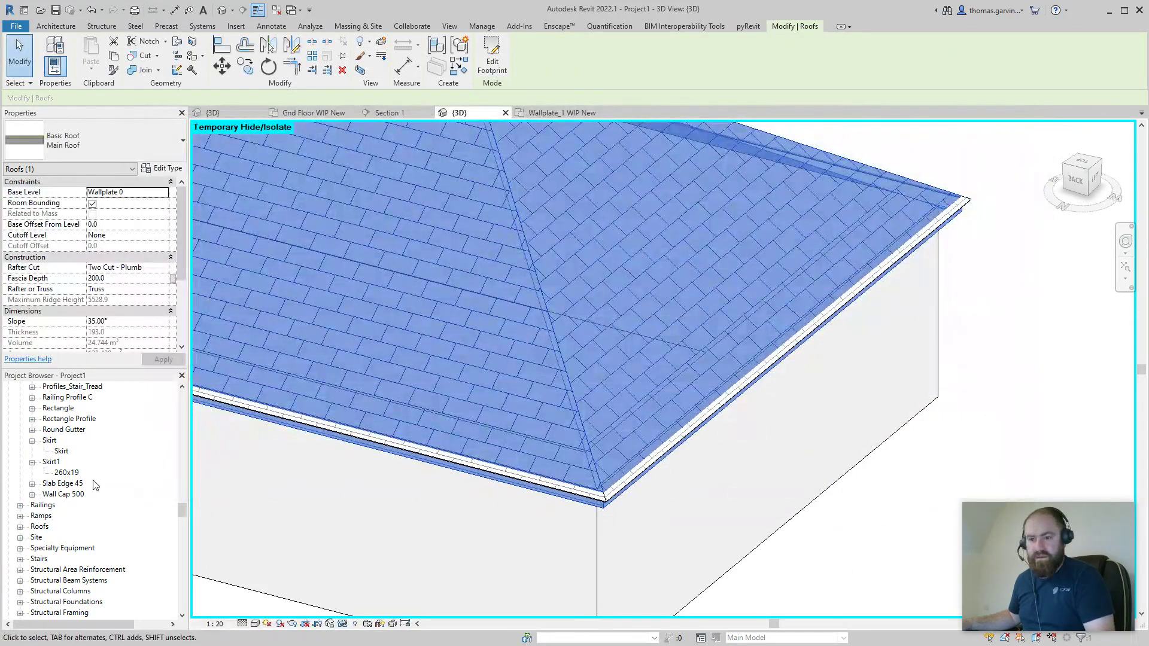
- Reopen the Wallplate_1 WIP New floor plan
{"action": "left_click", "coordinate": [602, 113]}
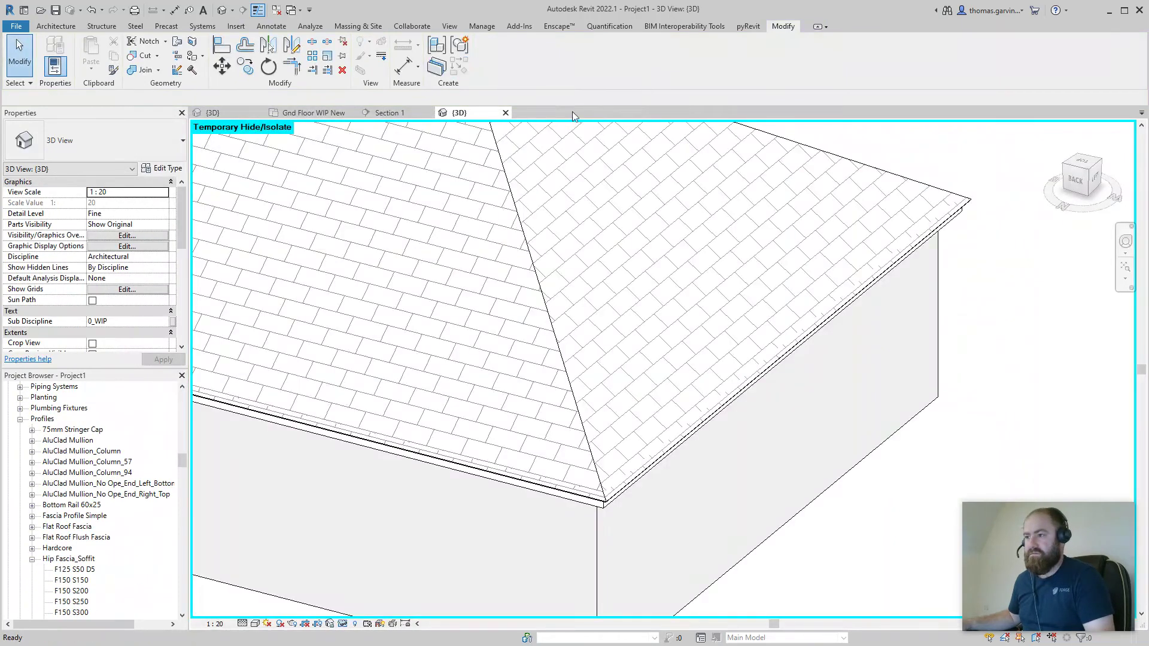
{"action": "scroll", "coordinate": [118, 460], "scroll_direction": "up", "scroll_amount": 15}
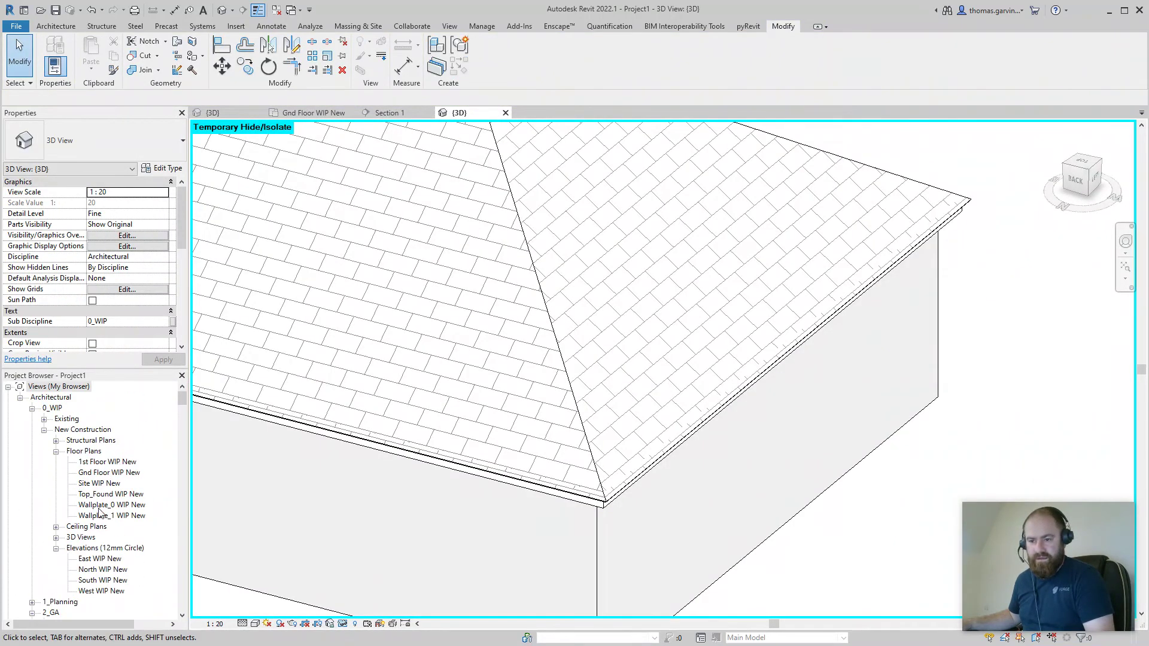
{"action": "double_click", "coordinate": [111, 516]}
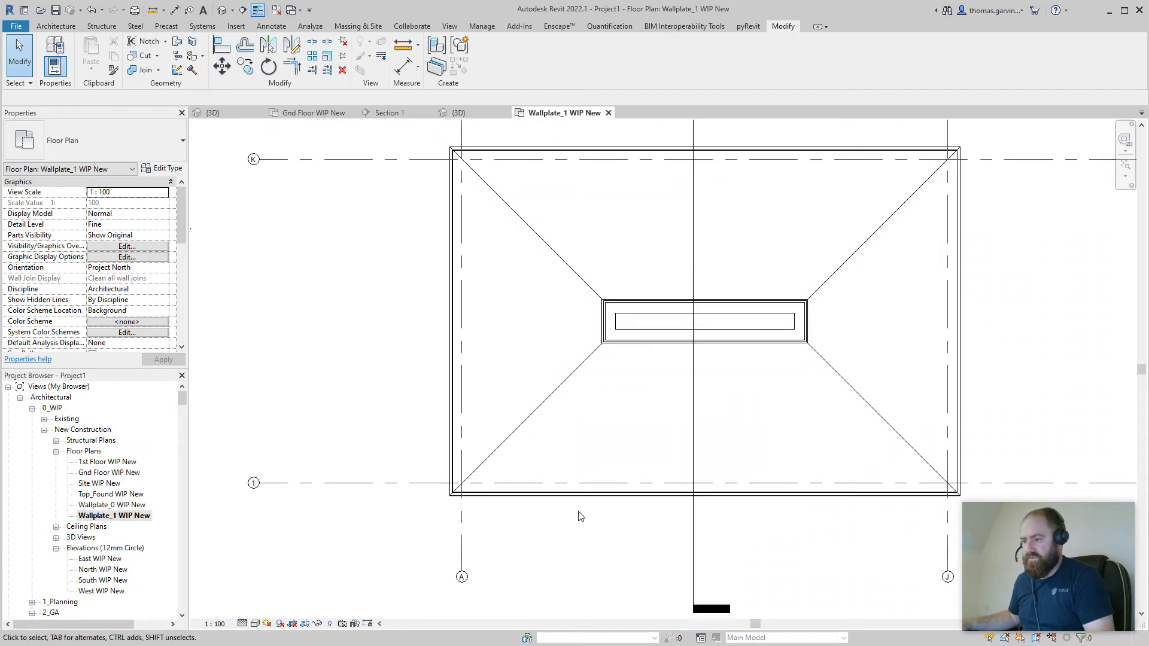
- Temporarily hide the Fascia - Soffit in the plan, then select the Overhanging Eaves fascia
{"action": "scroll", "coordinate": [579, 516], "scroll_direction": "up", "scroll_amount": 10}
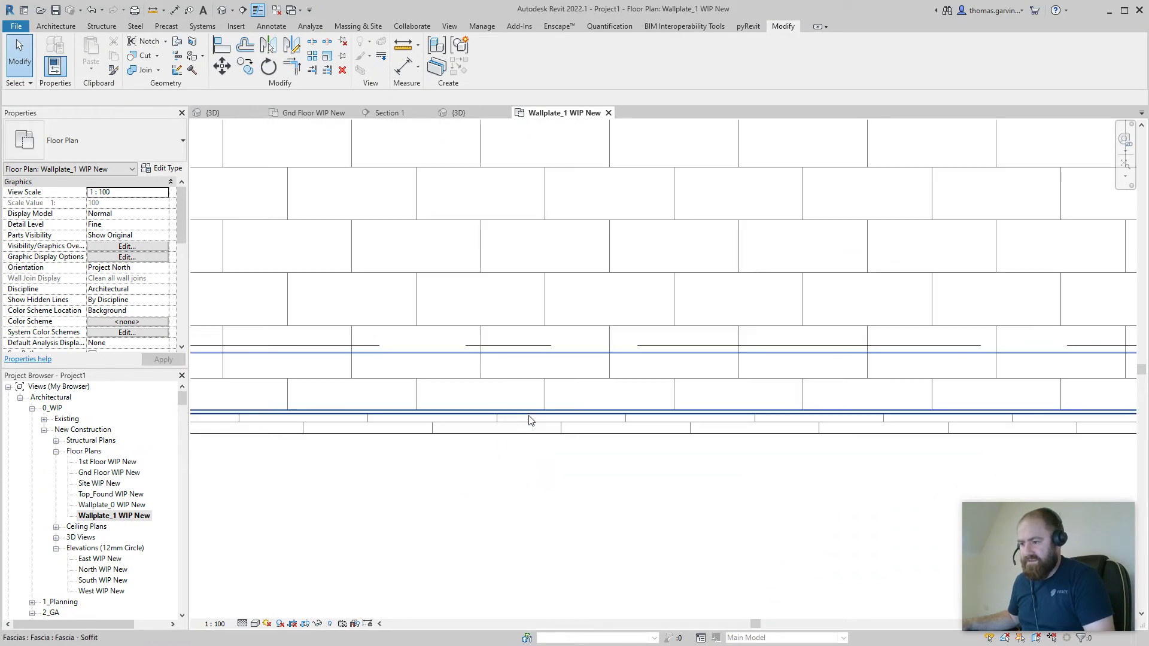
{"action": "left_click", "coordinate": [529, 420]}
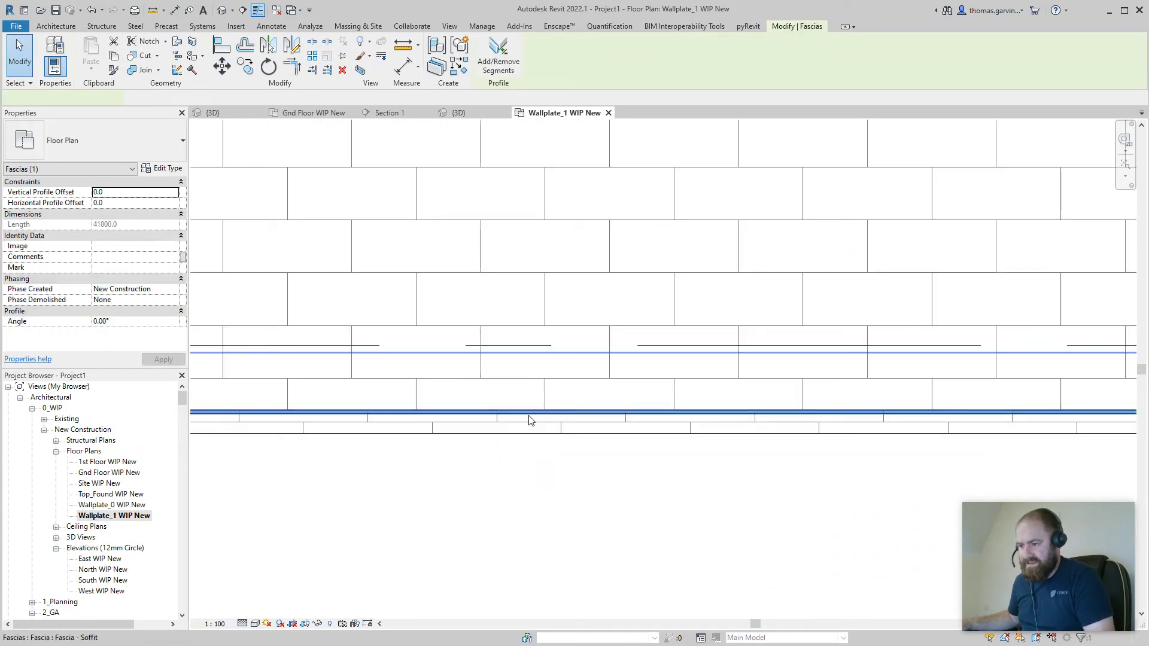
{"action": "left_click", "coordinate": [318, 624]}
{"action": "left_click", "coordinate": [354, 592]}
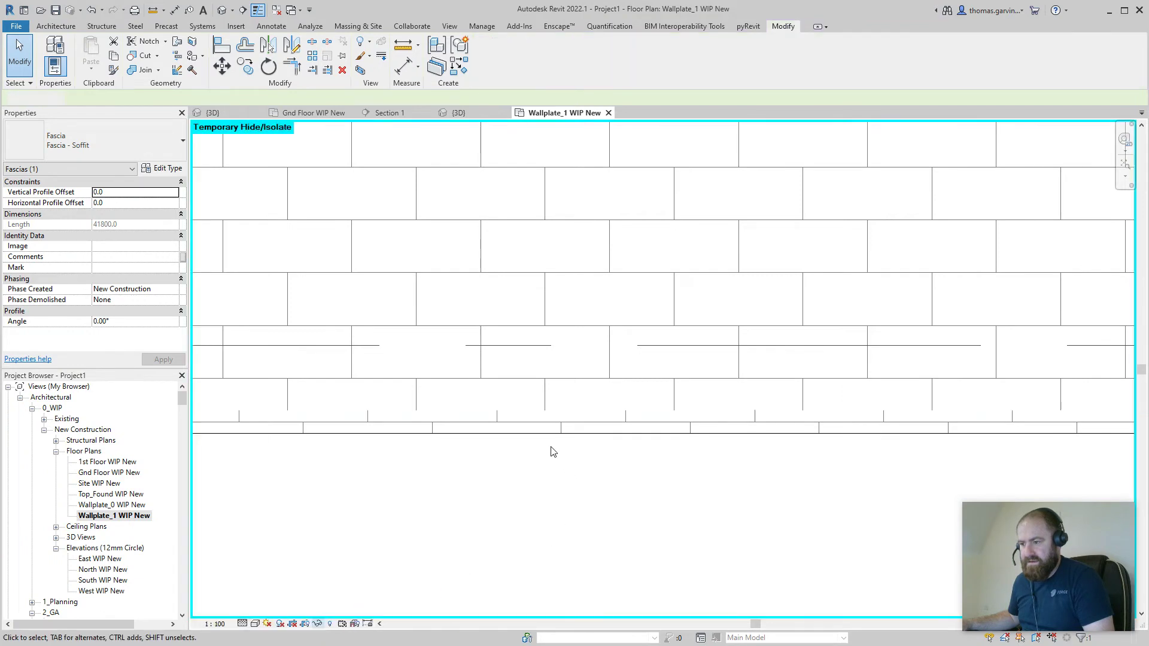
{"action": "left_click", "coordinate": [472, 432]}
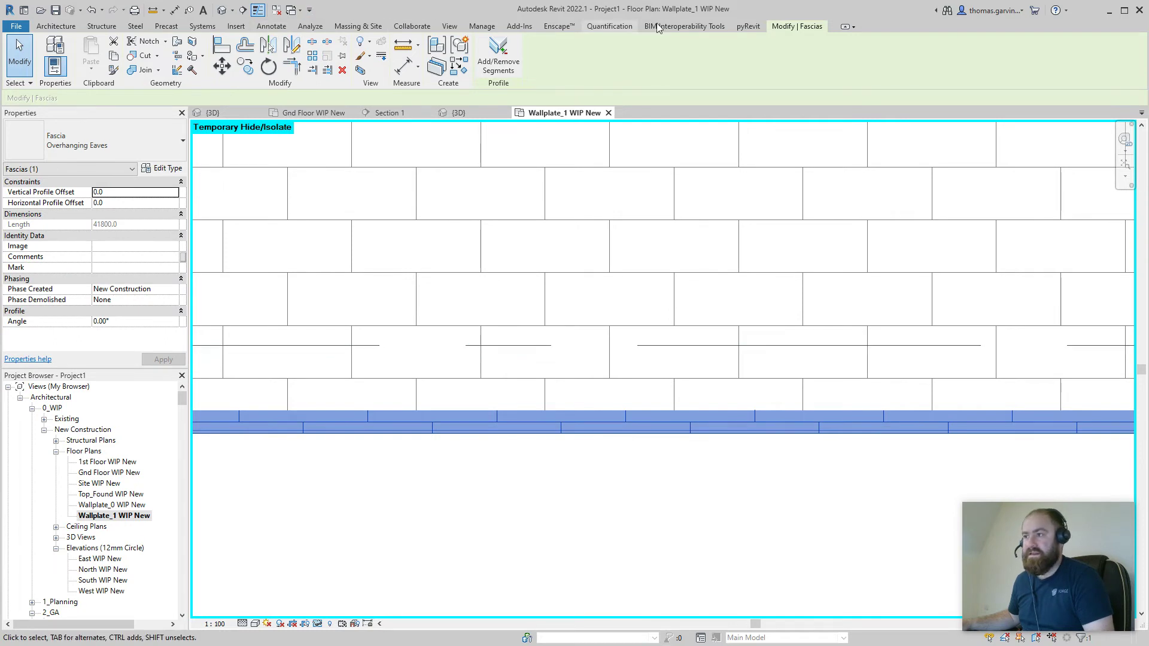
- Use Align to line two Overhanging Eaves fascia joints up with roof tile joints
{"action": "left_click", "coordinate": [222, 44]}
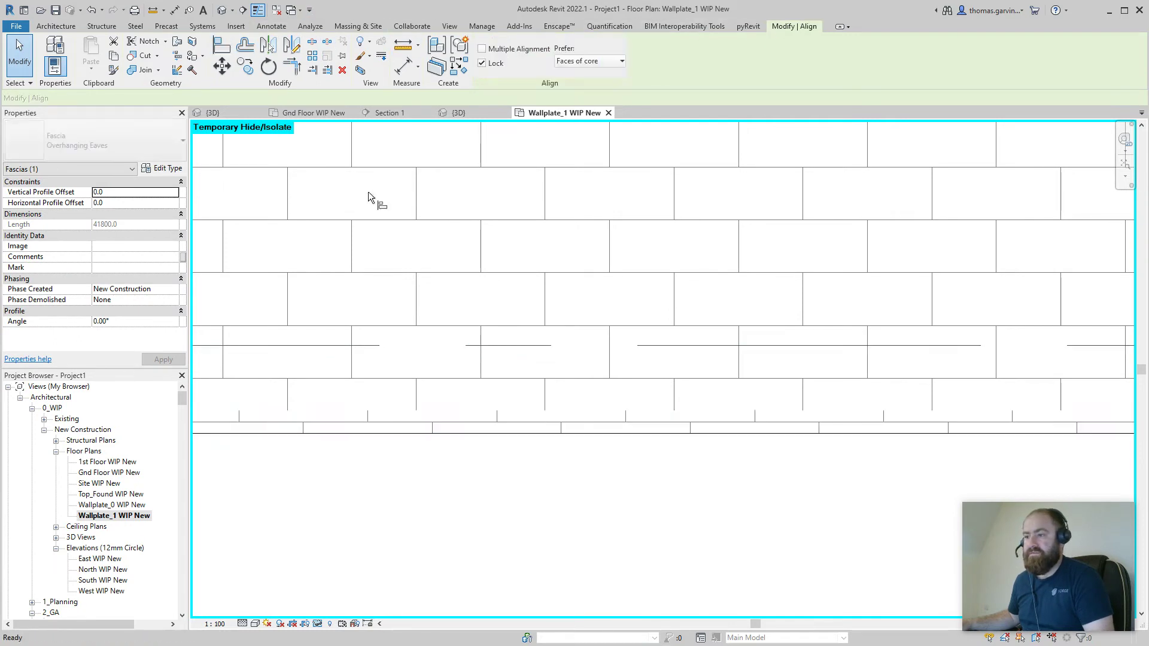
{"action": "left_click", "coordinate": [483, 333]}
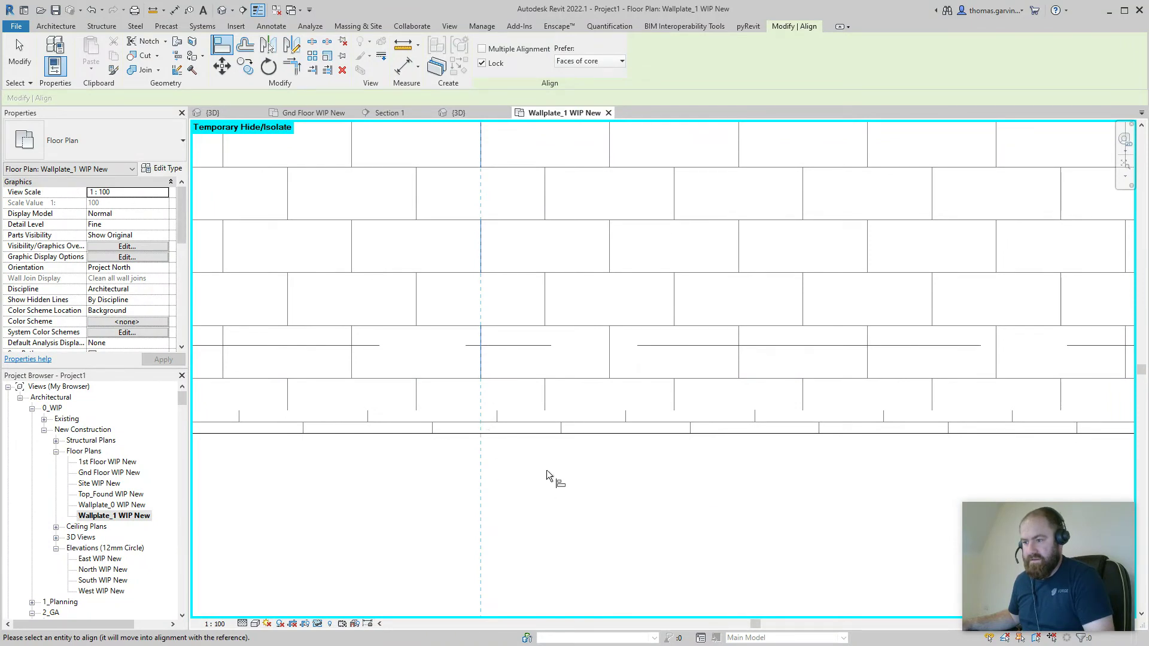
{"action": "left_click", "coordinate": [498, 415]}
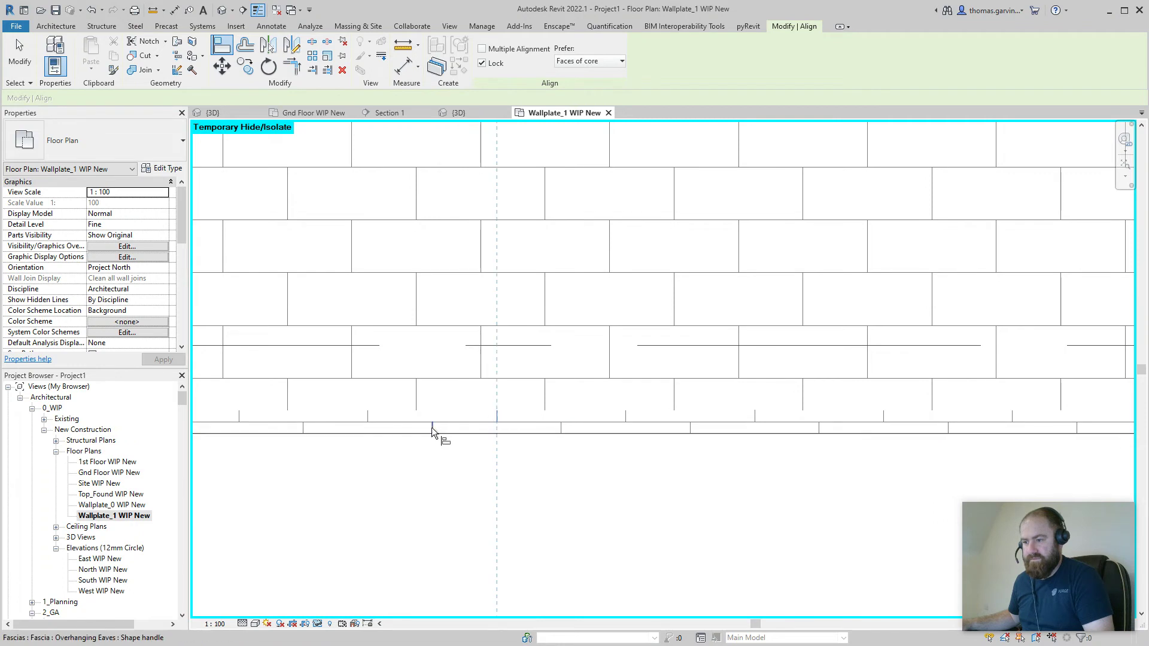
{"action": "left_click", "coordinate": [432, 430]}
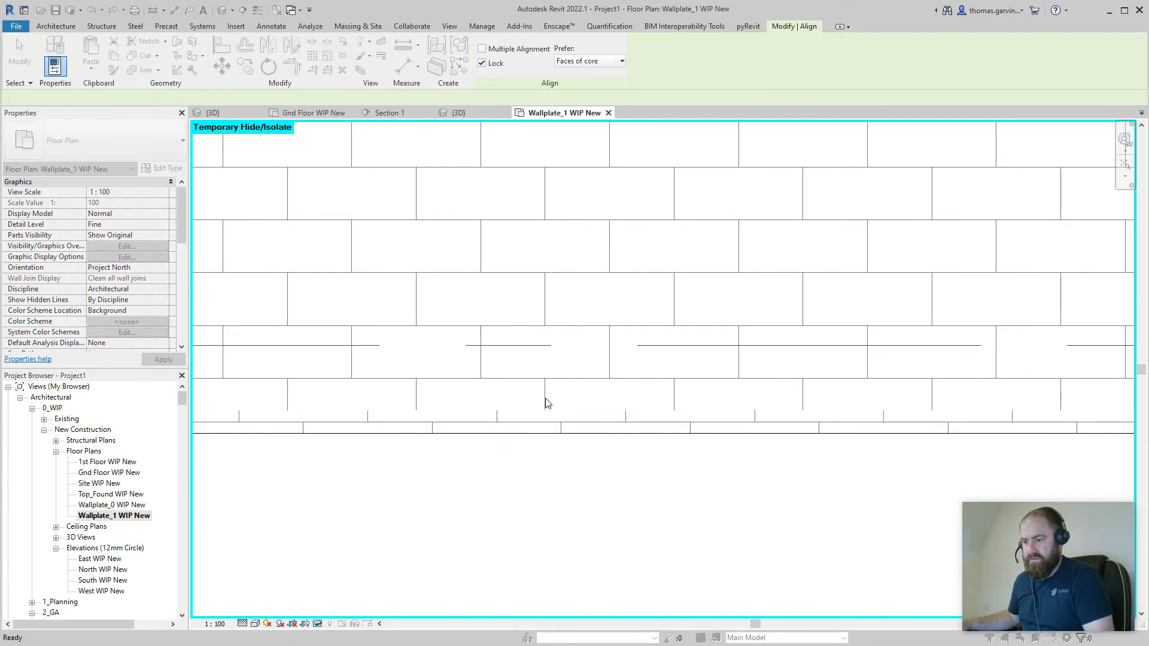
{"action": "left_click", "coordinate": [648, 382]}
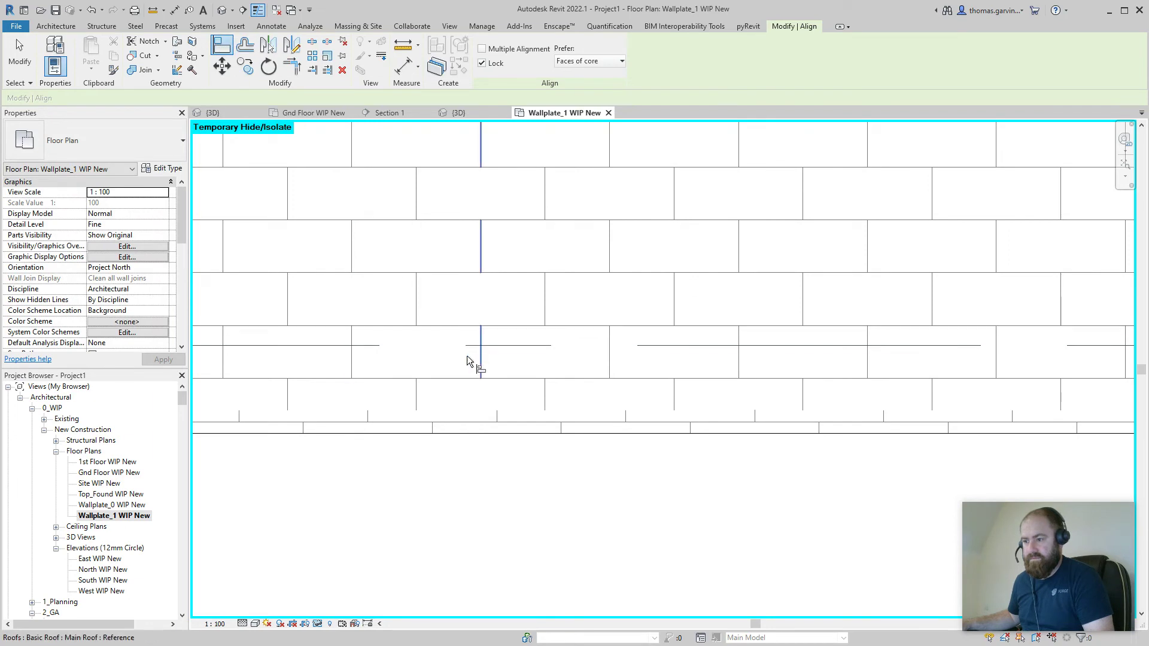
{"action": "left_click", "coordinate": [416, 392]}
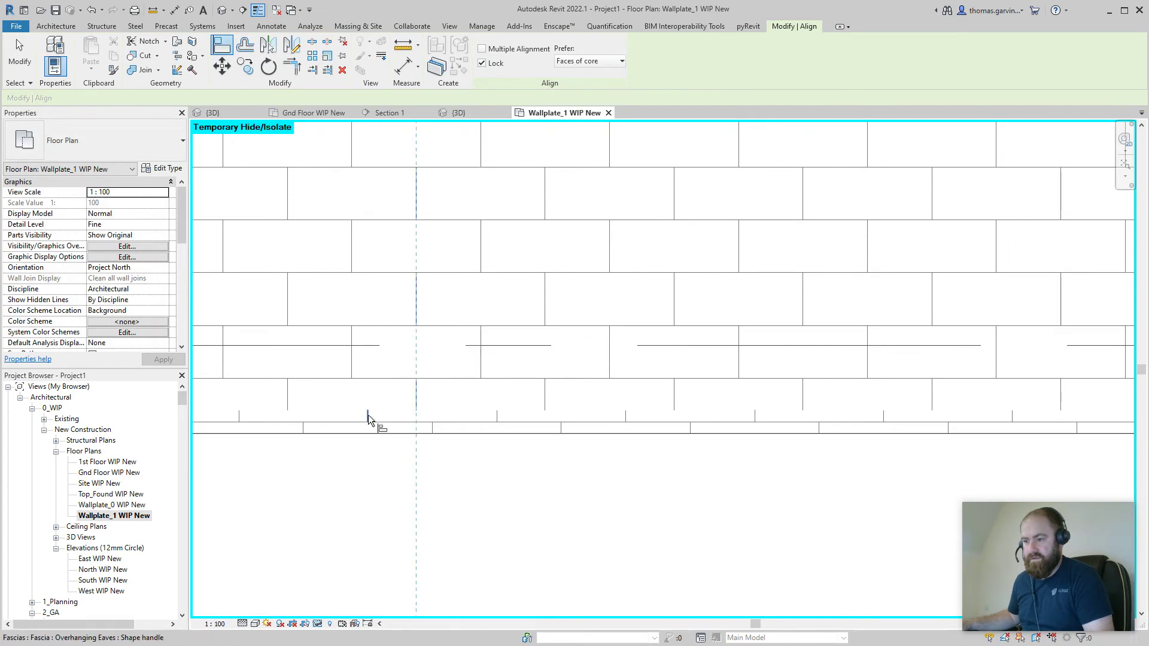
{"action": "left_click", "coordinate": [368, 419]}
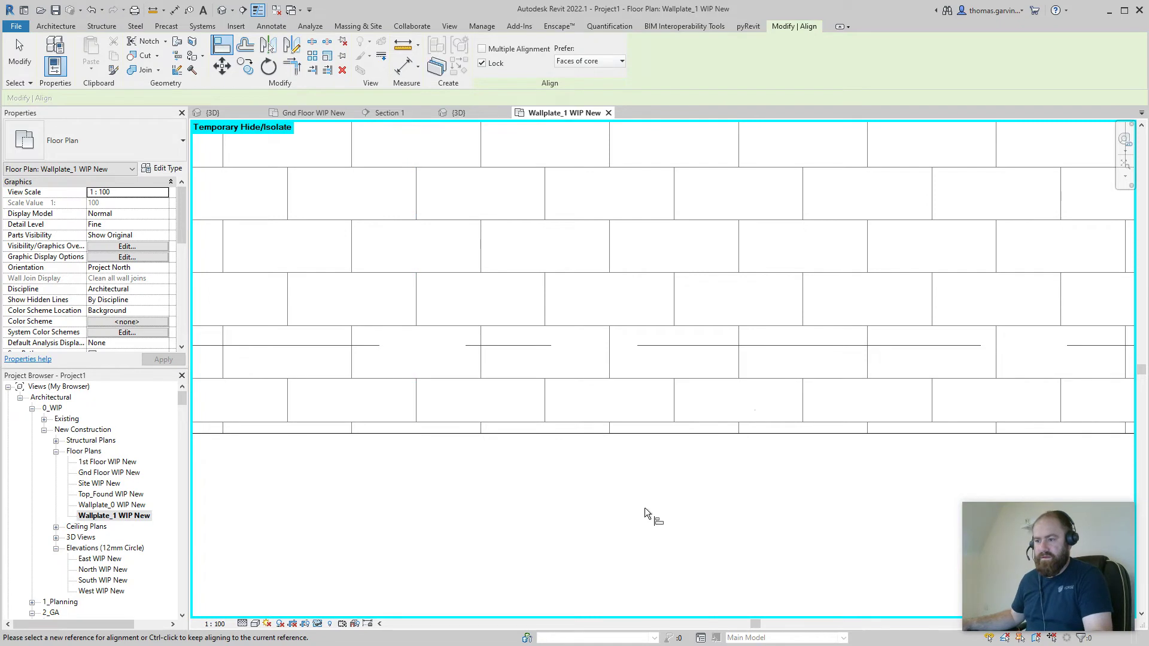
{"action": "scroll", "coordinate": [646, 514], "scroll_direction": "down", "scroll_amount": 2}
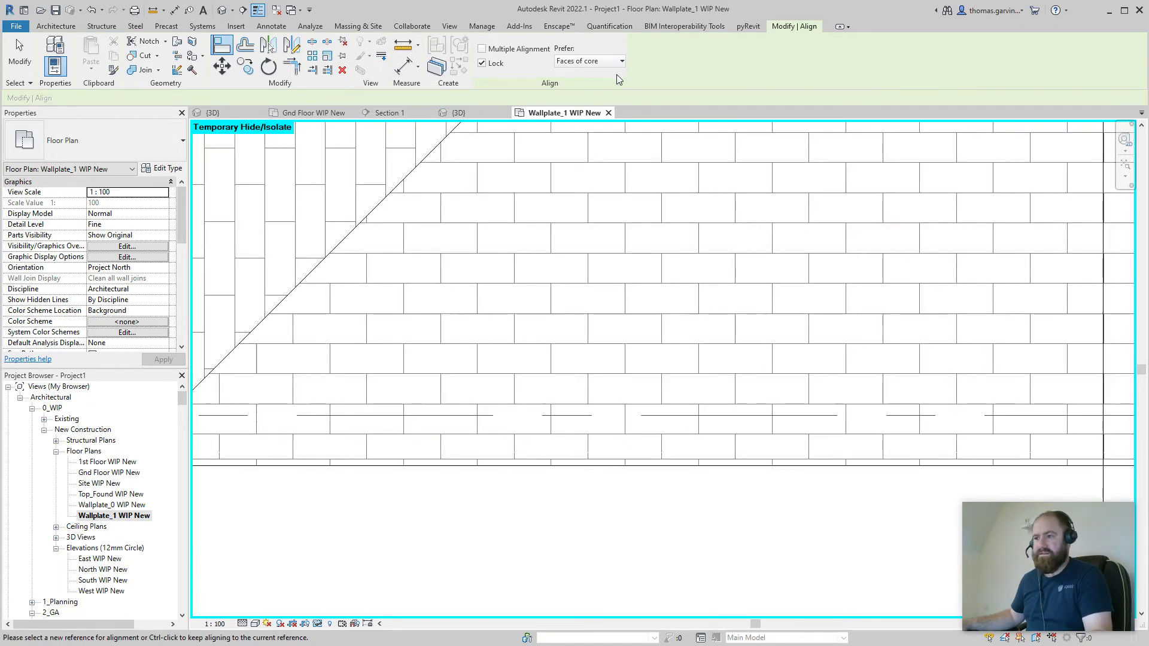
- Go to Section 1 at the eaves, select the Fascia - Soffit, and expand the Hip Fascia_Soffit profiles
{"action": "left_click", "coordinate": [386, 113]}
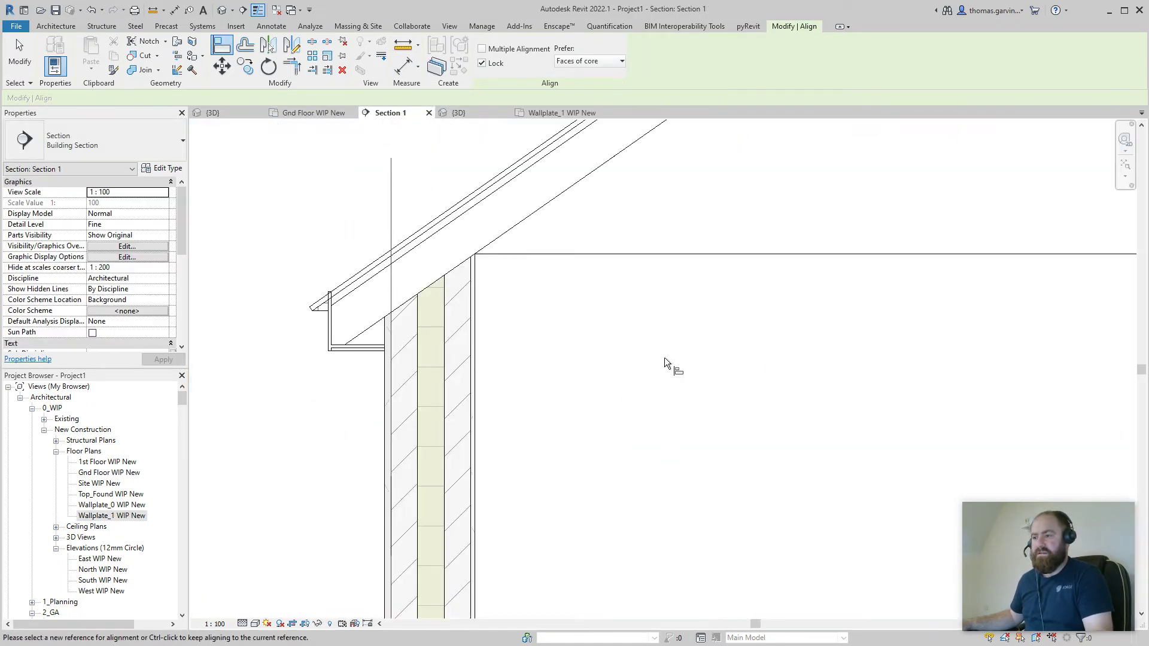
{"action": "scroll", "coordinate": [324, 335], "scroll_direction": "up", "scroll_amount": 4}
{"action": "key", "text": "Escape"}
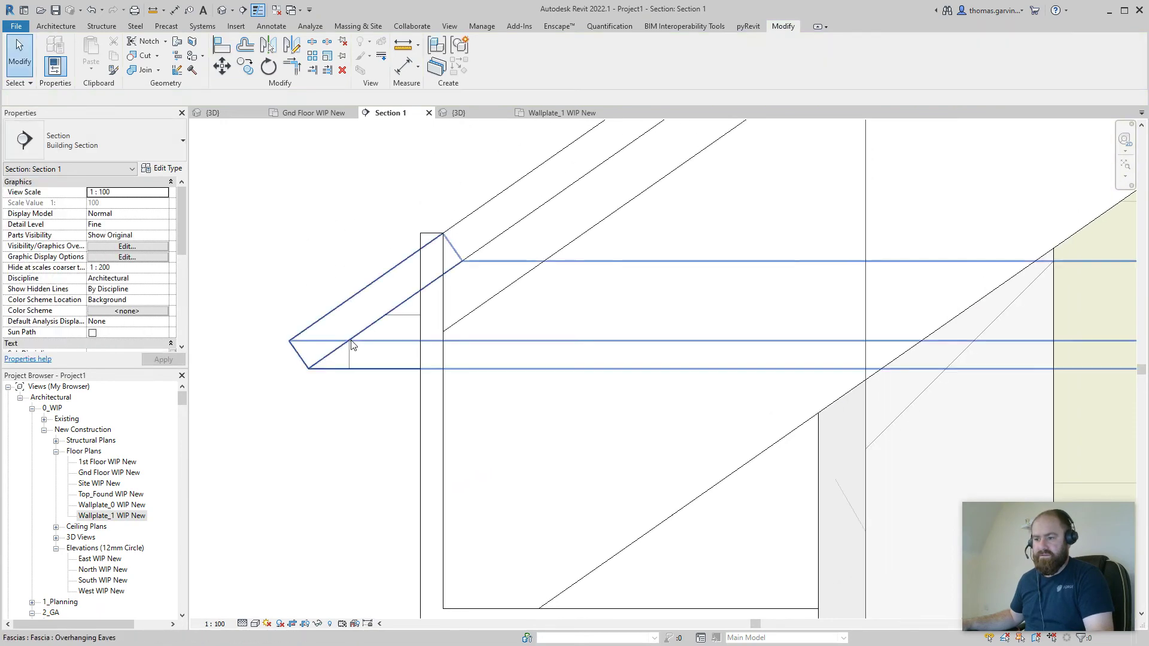
{"action": "left_click", "coordinate": [336, 349]}
{"action": "scroll", "coordinate": [347, 340], "scroll_direction": "down", "scroll_amount": 3}
{"action": "key", "text": "Escape"}
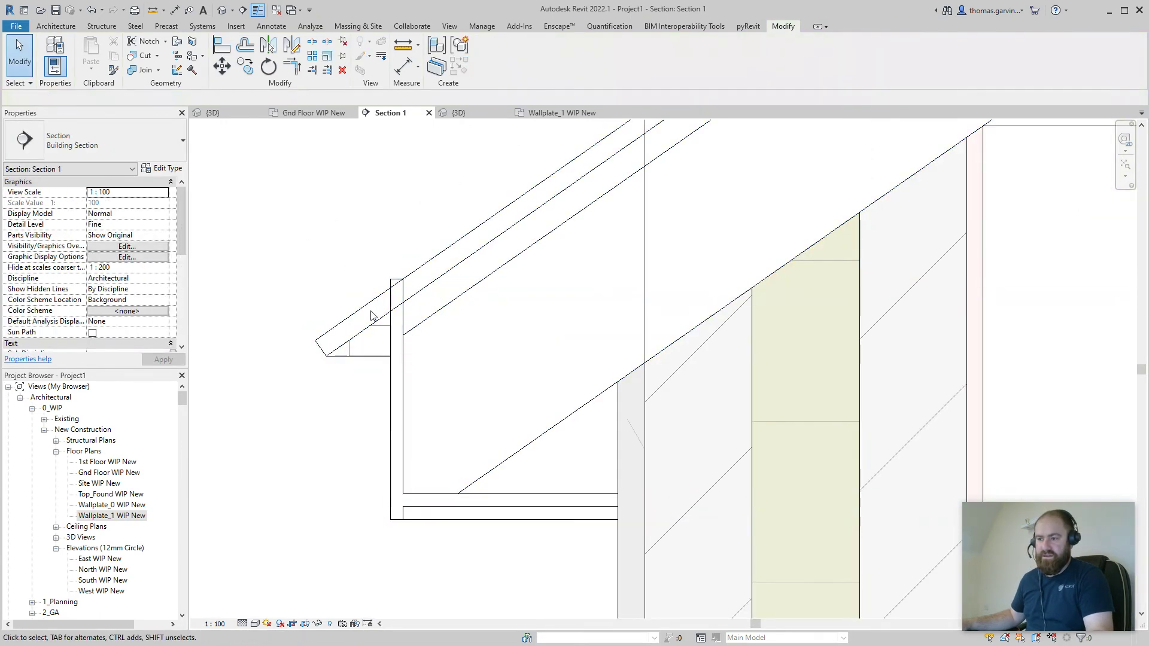
{"action": "left_click", "coordinate": [393, 347]}
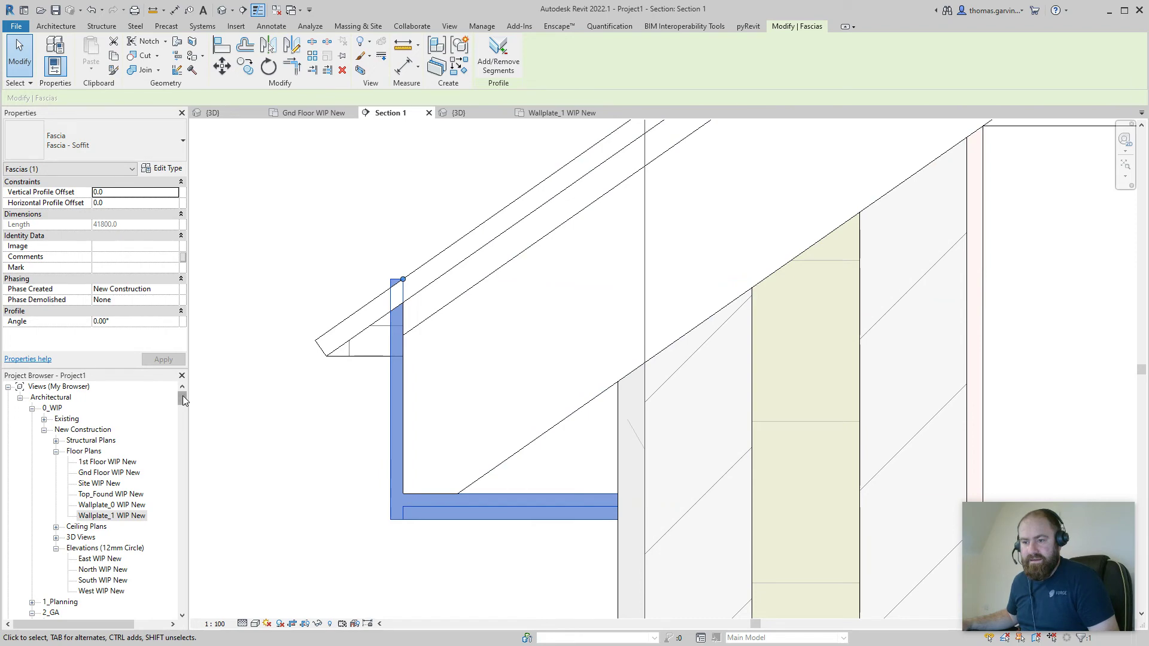
{"action": "left_click_drag", "start_coordinate": [182, 396], "coordinate": [179, 470]}
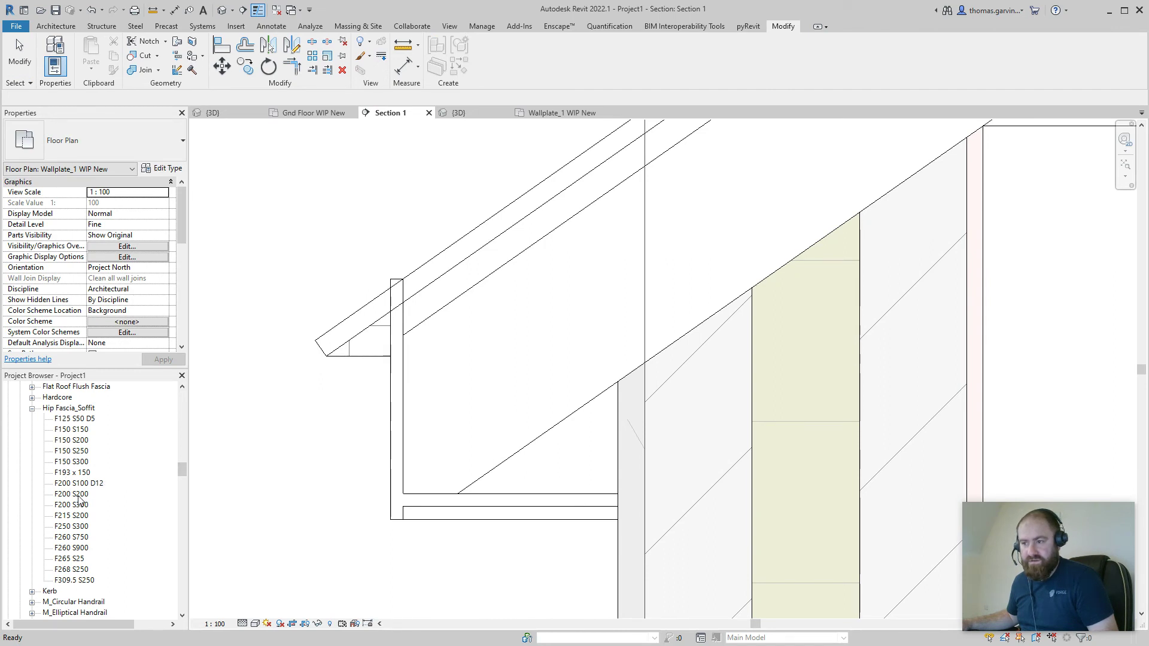
- Measure the gap below the soffit fascia's top in the section
{"action": "left_click", "coordinate": [403, 45]}
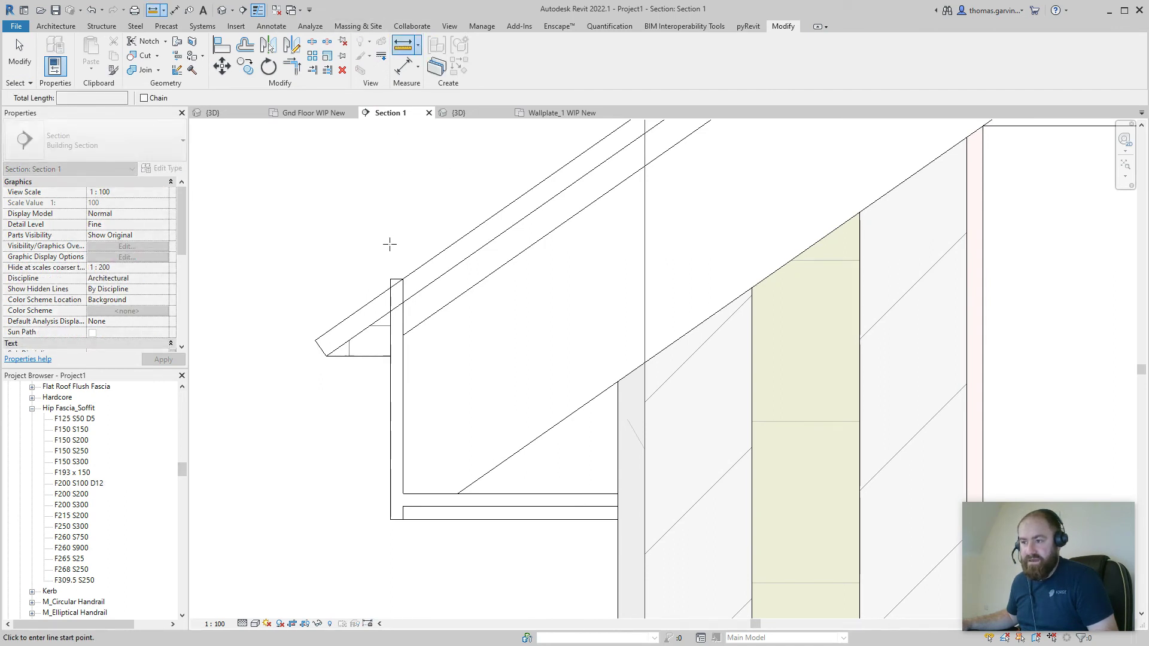
{"action": "left_click", "coordinate": [390, 280]}
{"action": "left_click", "coordinate": [390, 312]}
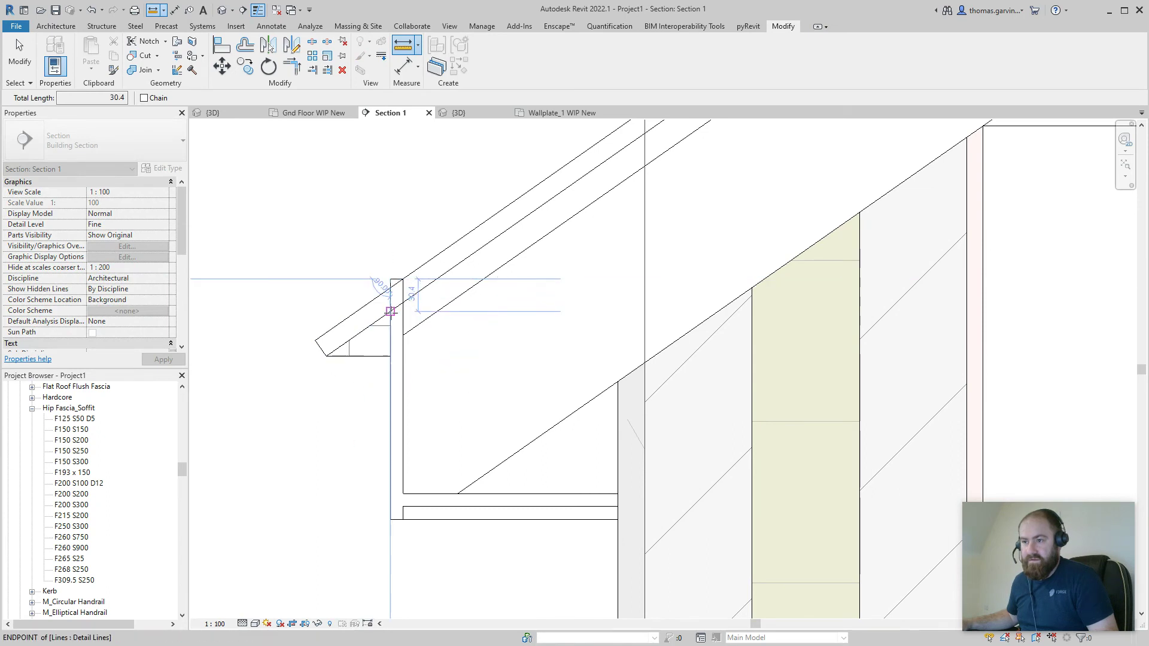
{"action": "key", "text": "Escape"}
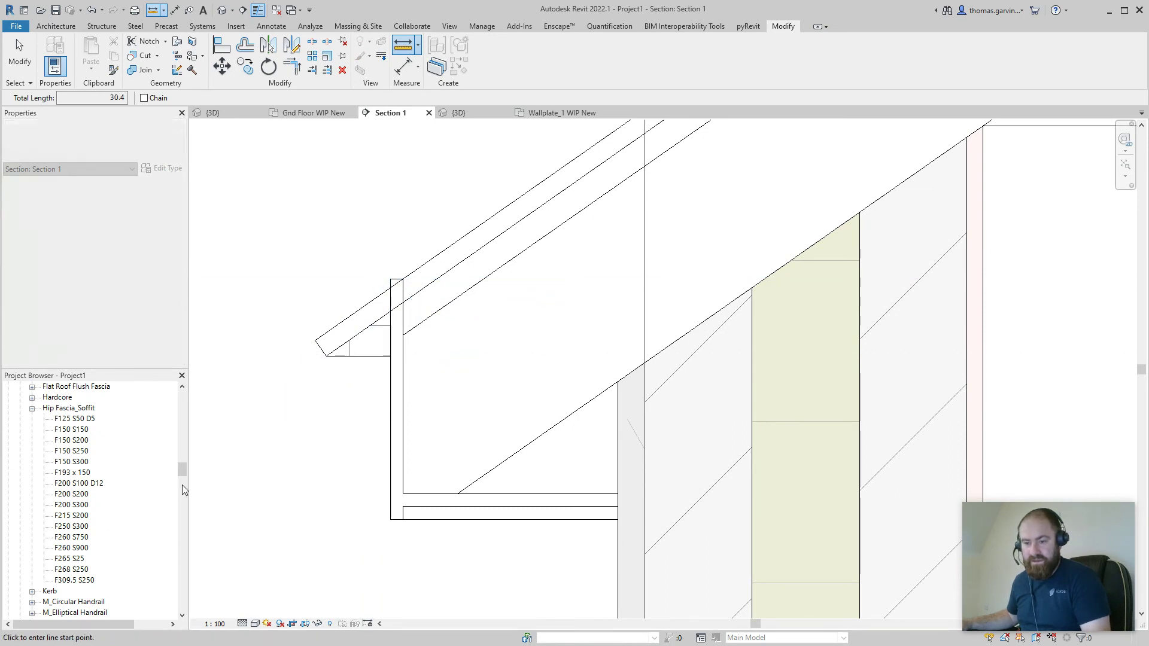
- Duplicate the F200 S200 profile, rename the copy F169 S200, and open its type properties
{"action": "left_click", "coordinate": [69, 494]}
{"action": "right_click", "coordinate": [70, 497]}
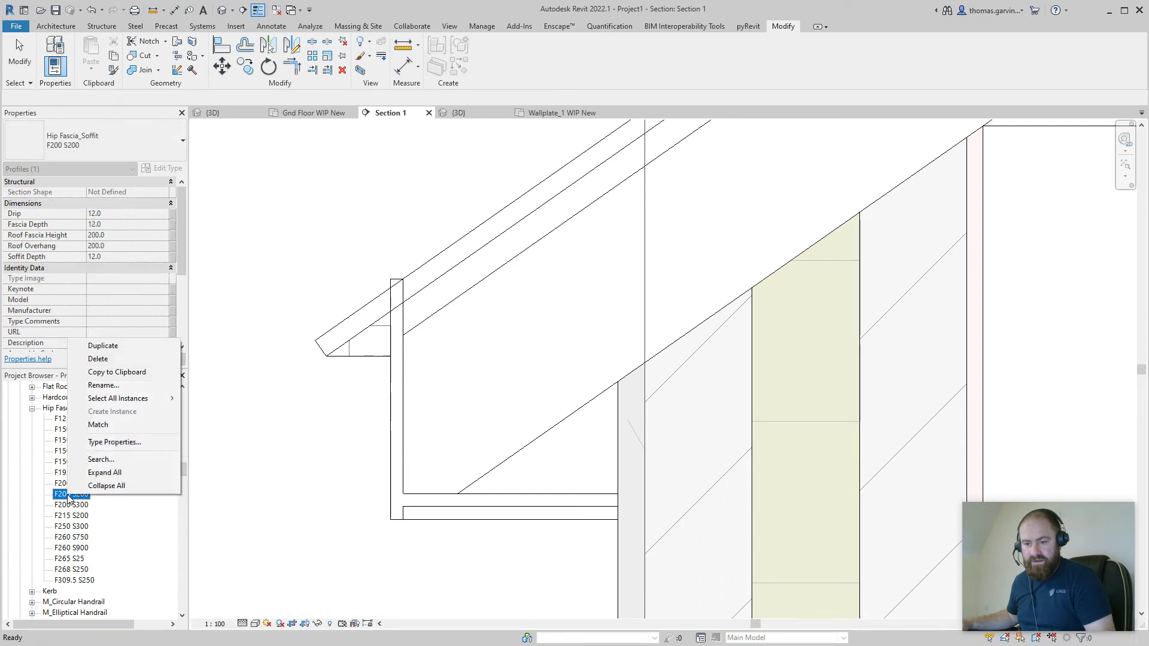
{"action": "left_click", "coordinate": [150, 344]}
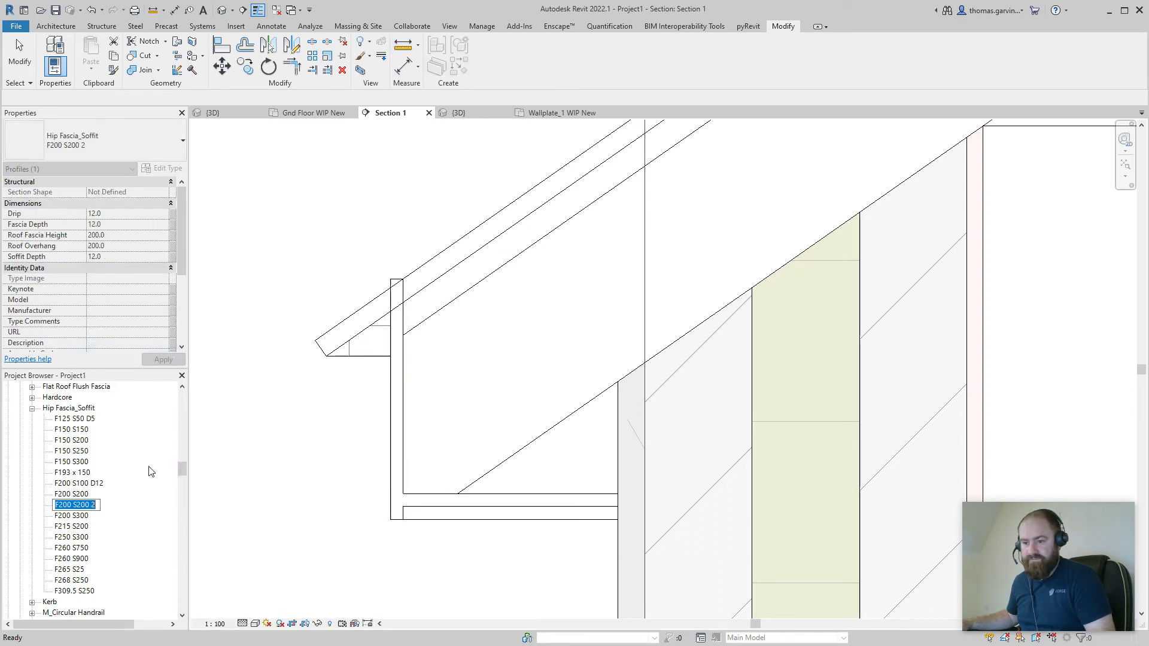
{"action": "left_click", "coordinate": [92, 505]}
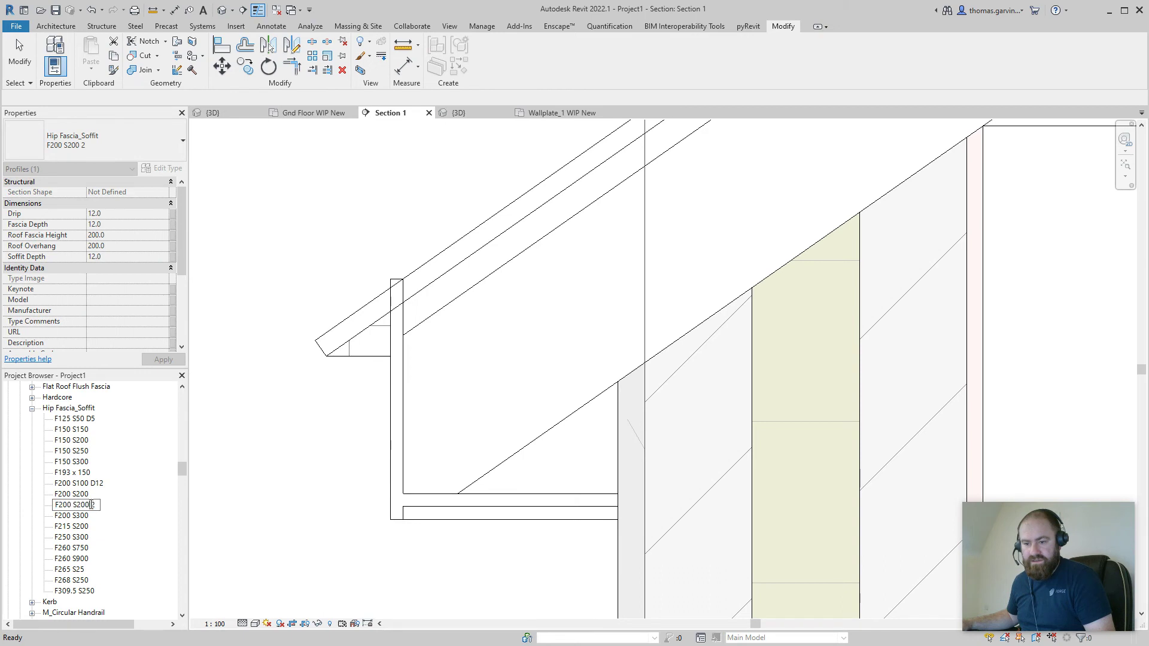
{"action": "key", "text": "BackSpace"}
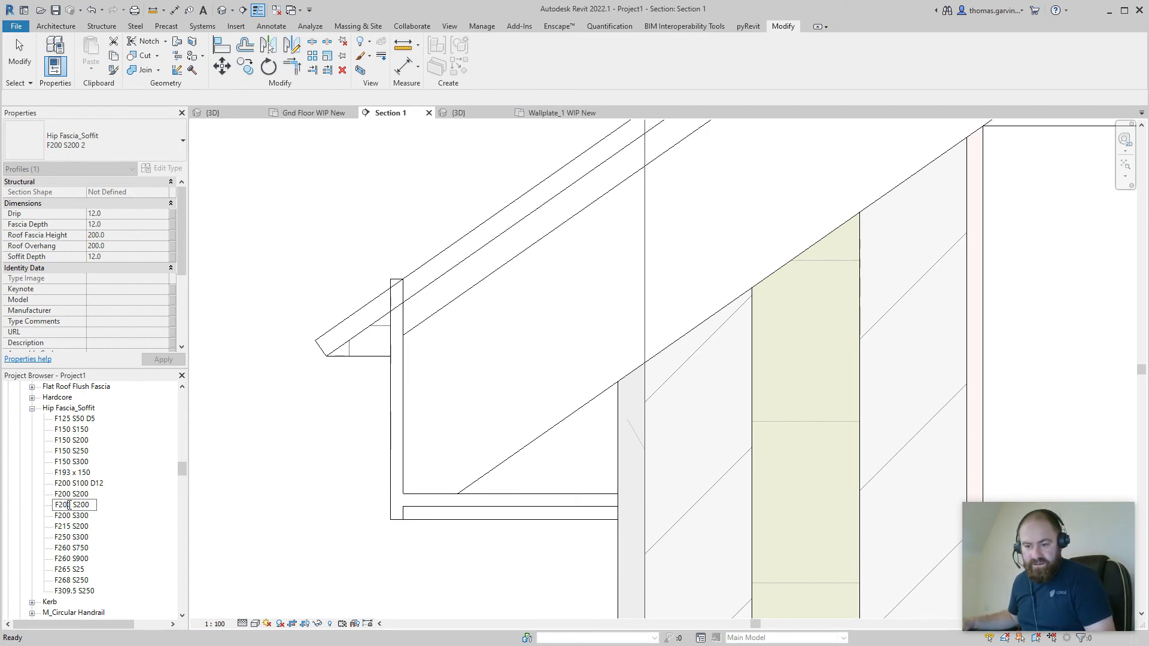
{"action": "type", "text": "15"}
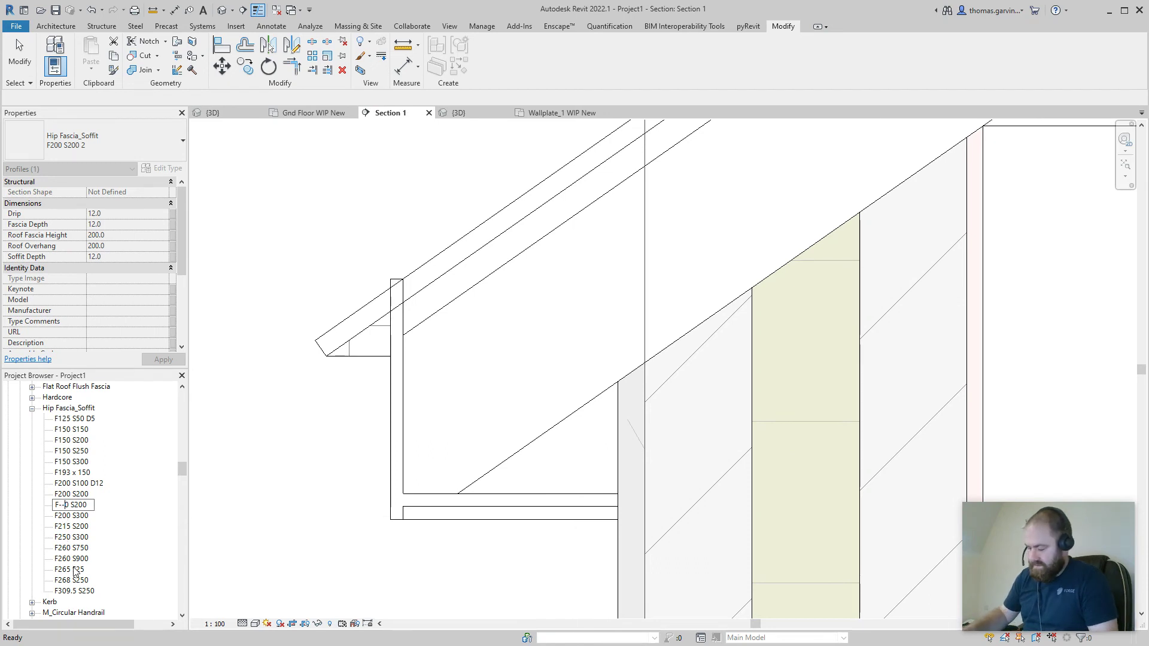
{"action": "key", "text": "Delete"}
{"action": "key", "text": "Delete"}
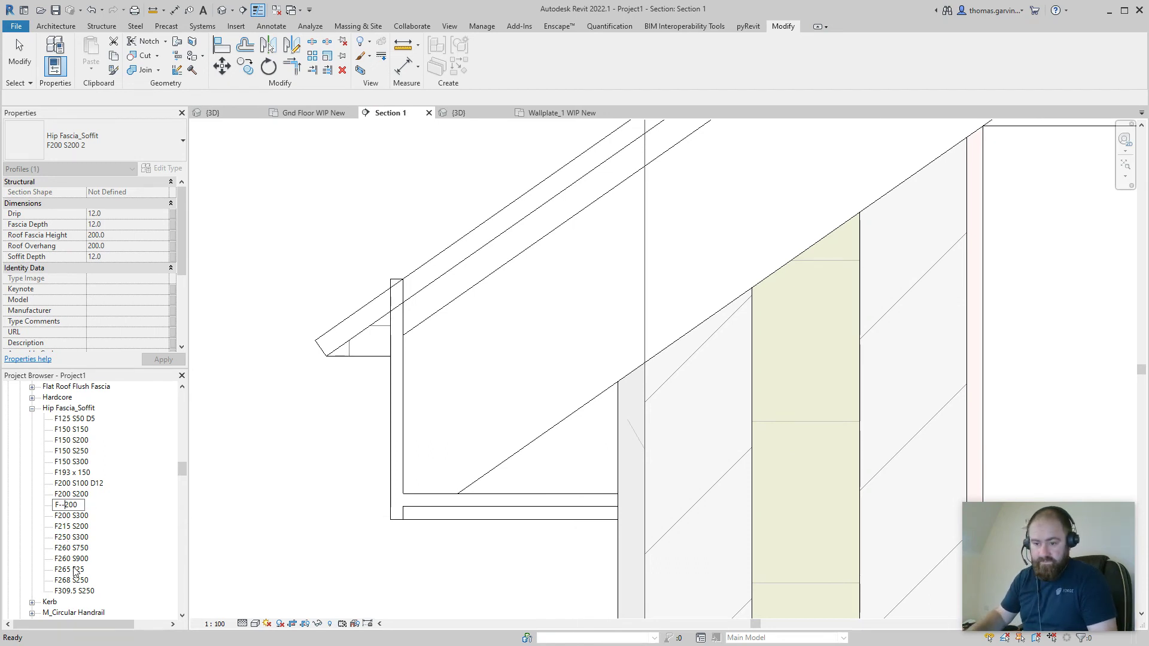
{"action": "key", "text": "BackSpace"}
{"action": "key", "text": "BackSpace"}
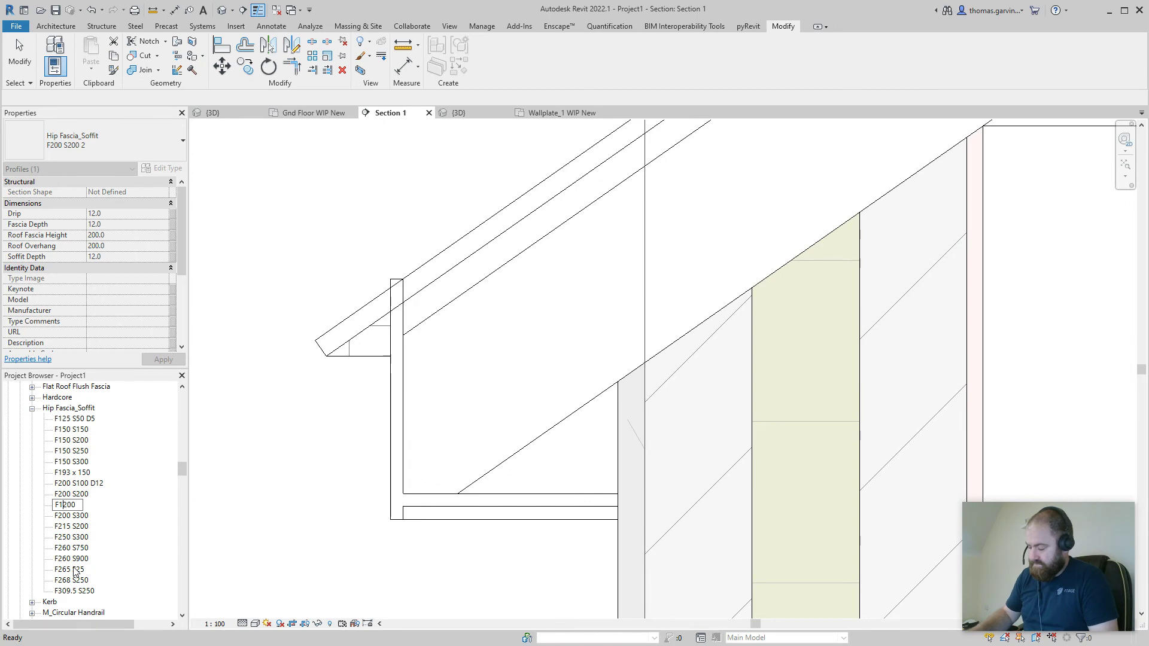
{"action": "type", "text": "169 S"}
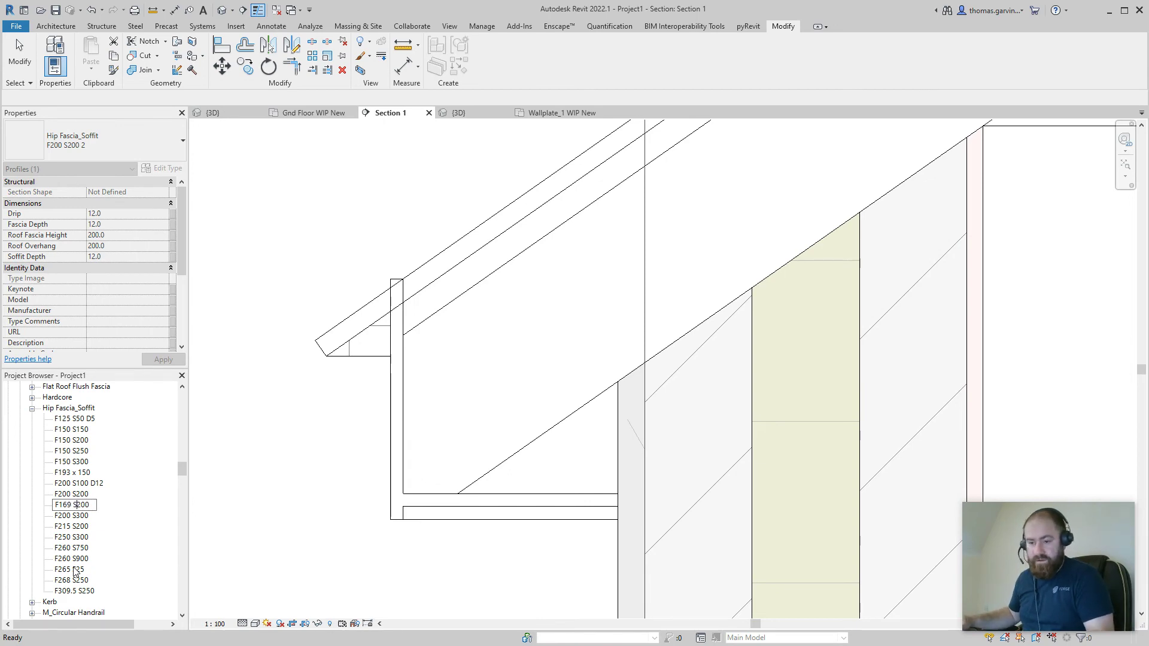
{"action": "key", "text": "Return"}
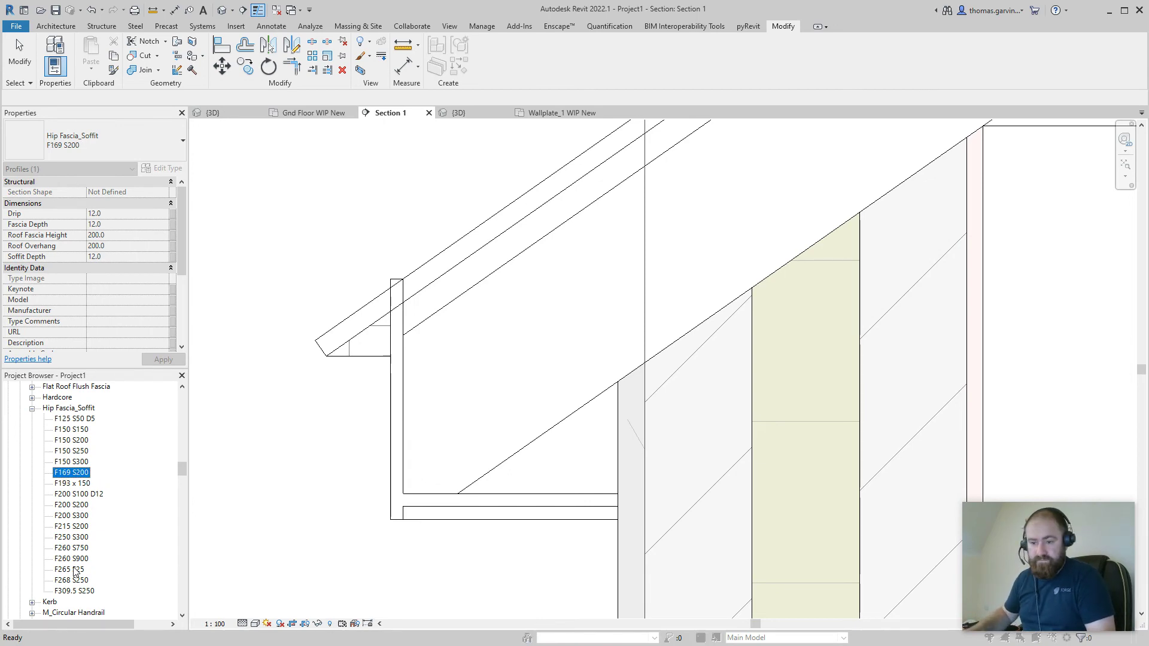
{"action": "double_click", "coordinate": [71, 472]}
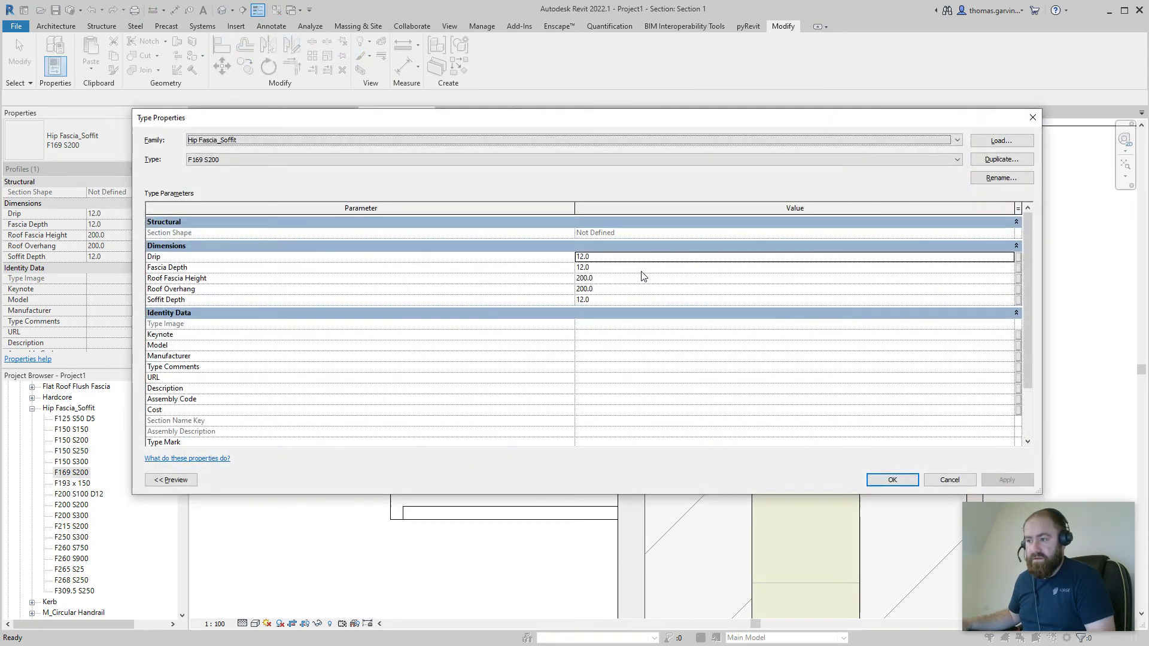
- Set F169 S200's Roof Fascia Height to 169, then select the soffit fascia in the section
{"action": "left_click", "coordinate": [621, 279]}
{"action": "type", "text": "169"}
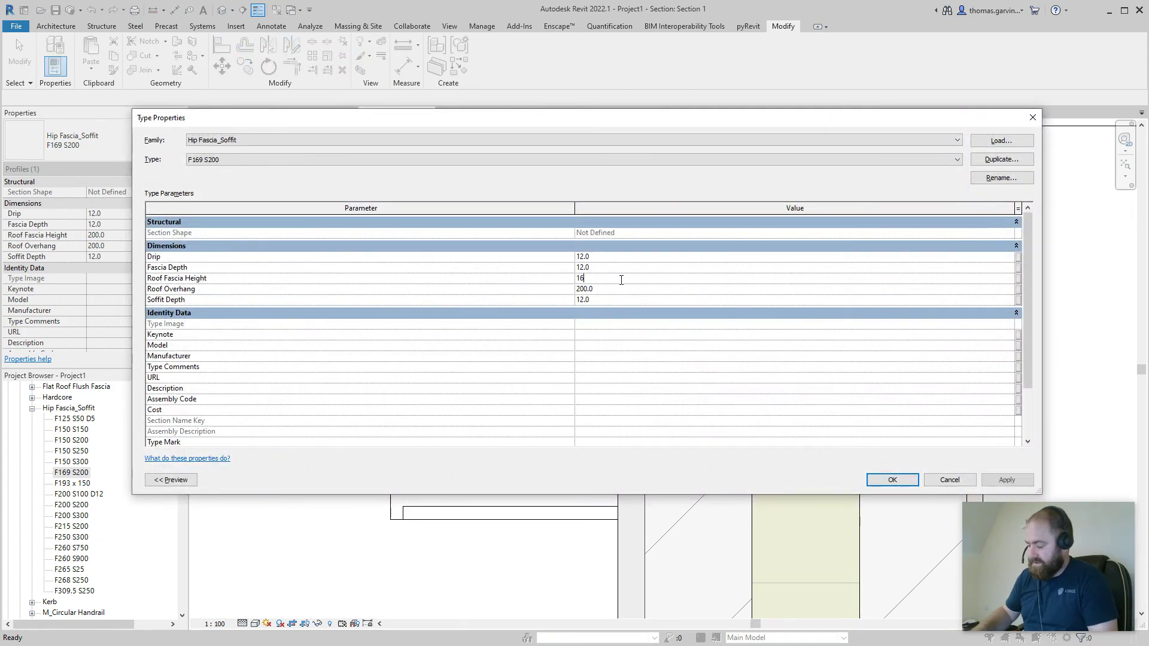
{"action": "left_click", "coordinate": [892, 479]}
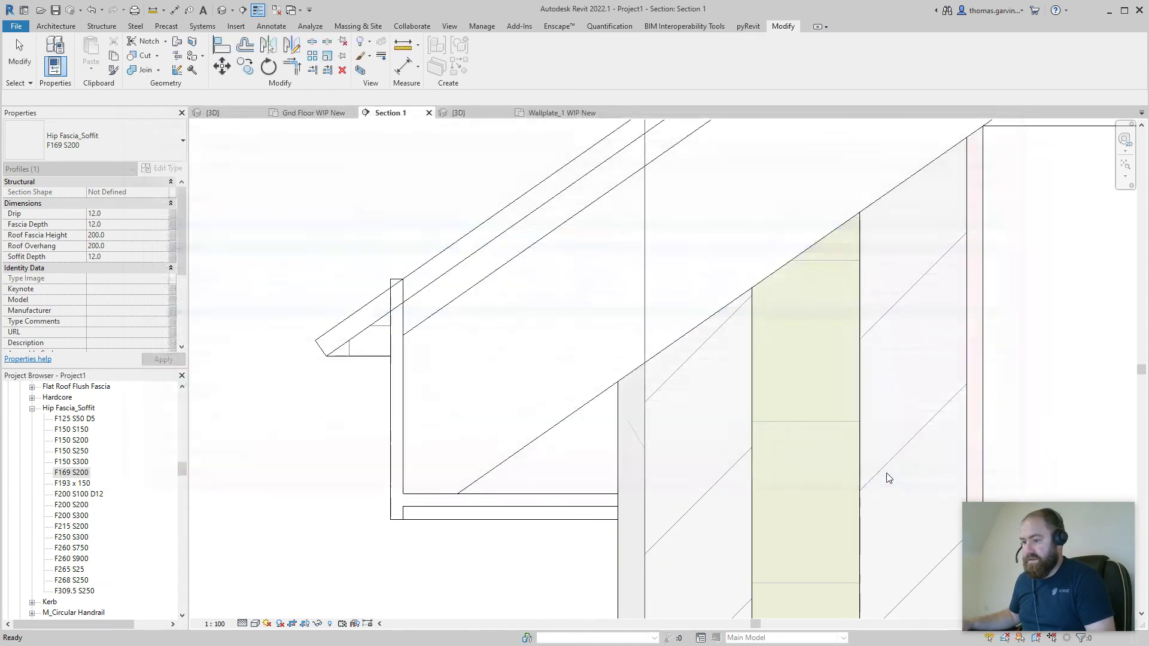
{"action": "left_click", "coordinate": [397, 342]}
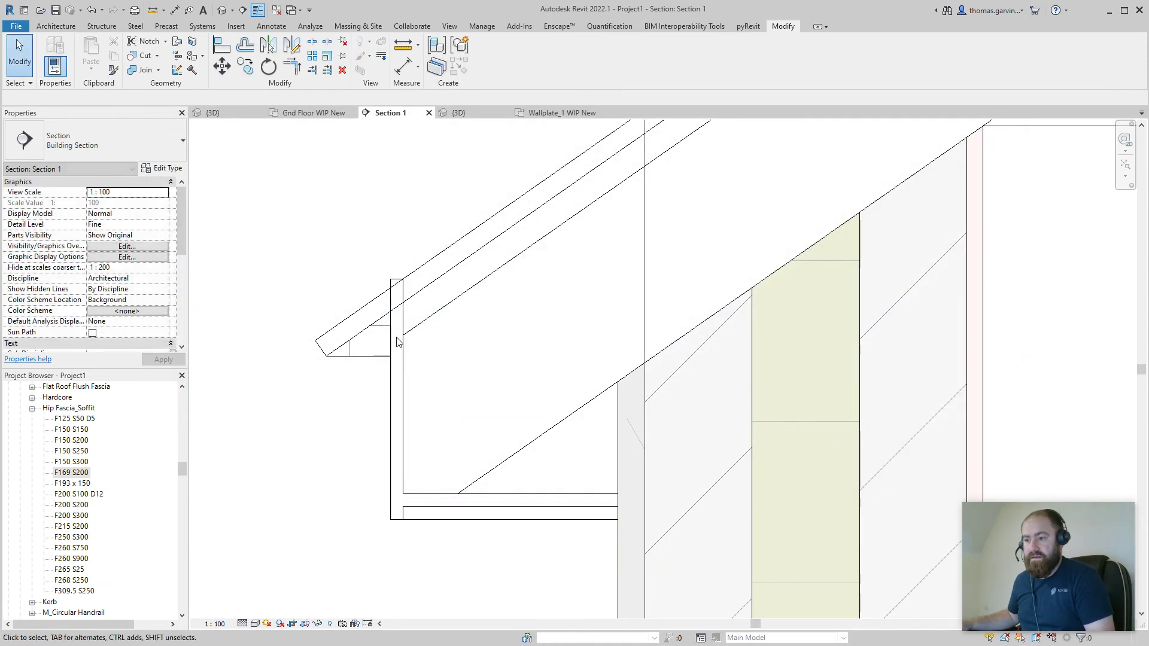
{"action": "left_click", "coordinate": [390, 338]}
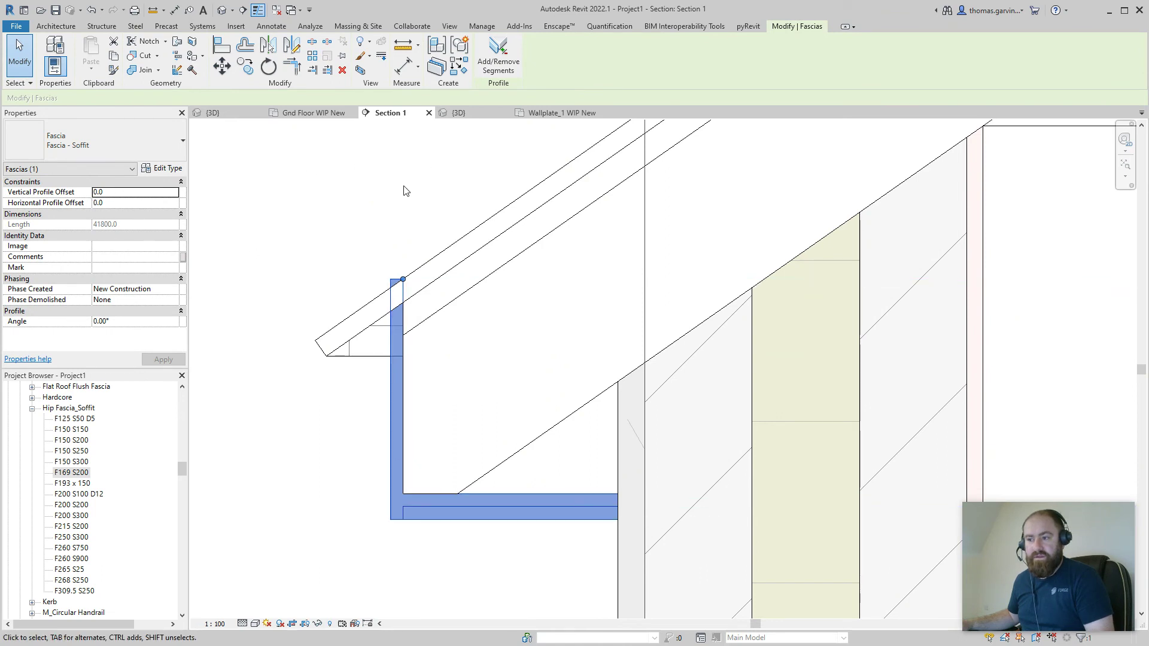
- Change the Fascia - Soffit type's profile to Hip Fascia_Soffit : F169 S200
{"action": "key", "text": "Escape"}
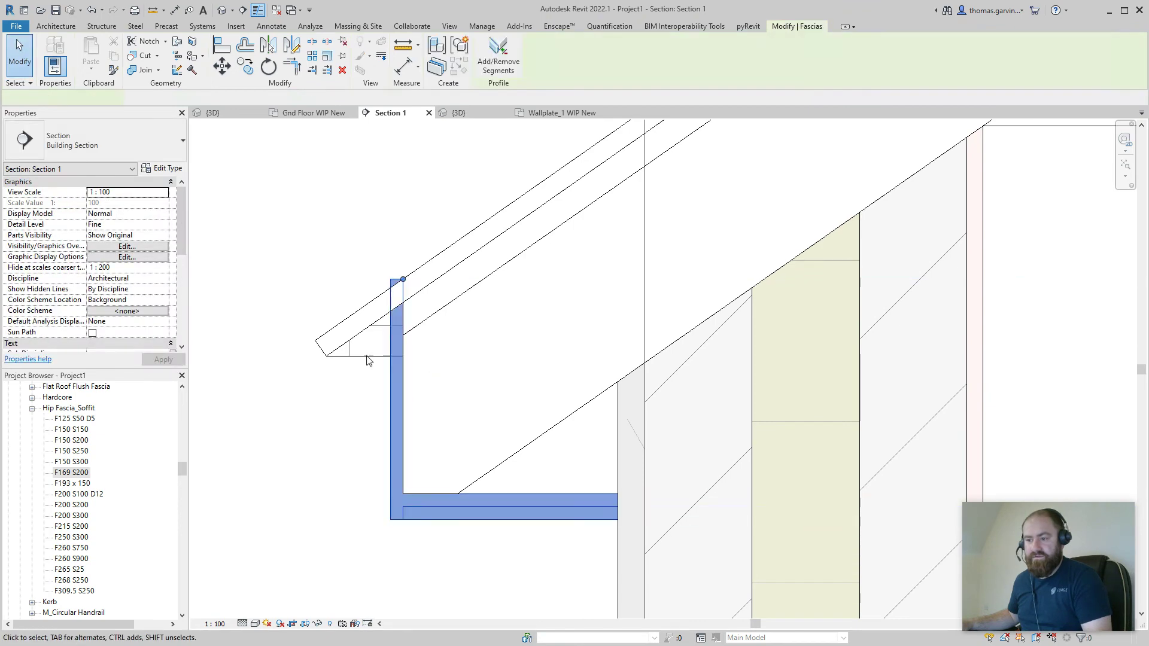
{"action": "left_click", "coordinate": [368, 359]}
{"action": "left_click", "coordinate": [161, 168]}
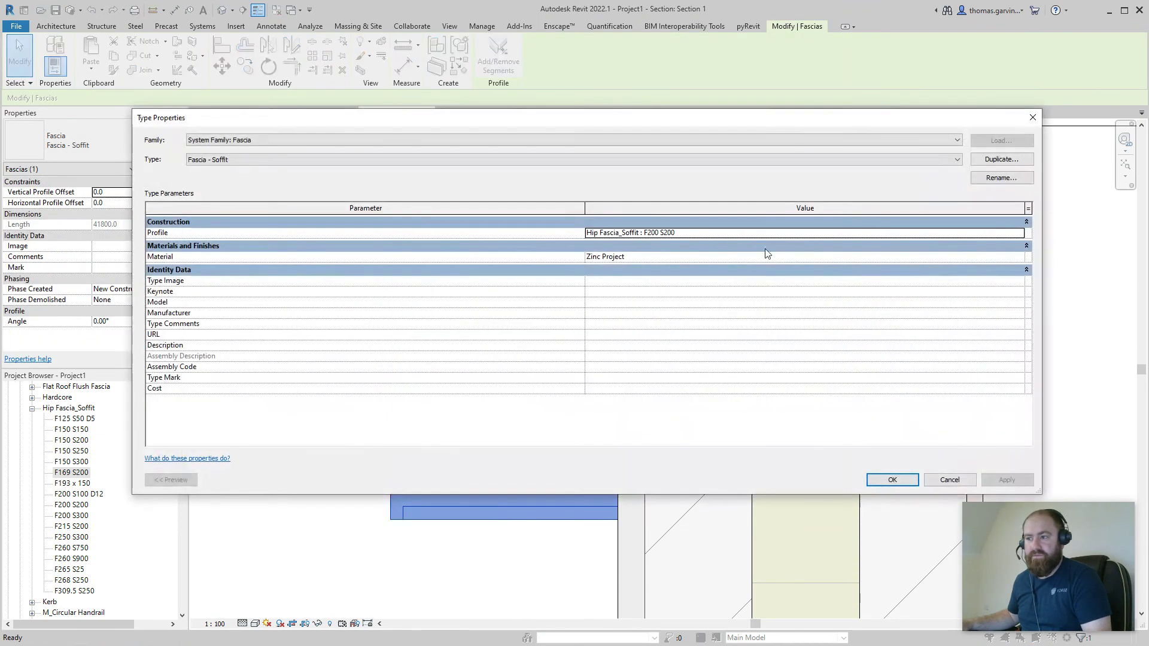
{"action": "left_click", "coordinate": [1019, 233]}
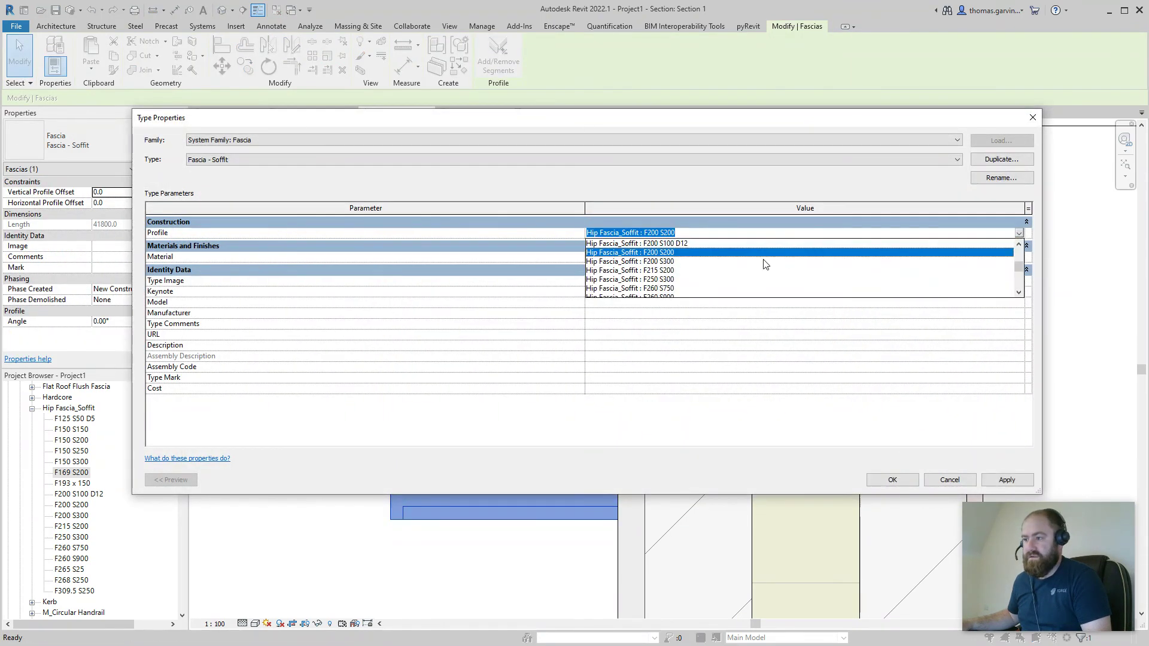
{"action": "left_click", "coordinate": [660, 253]}
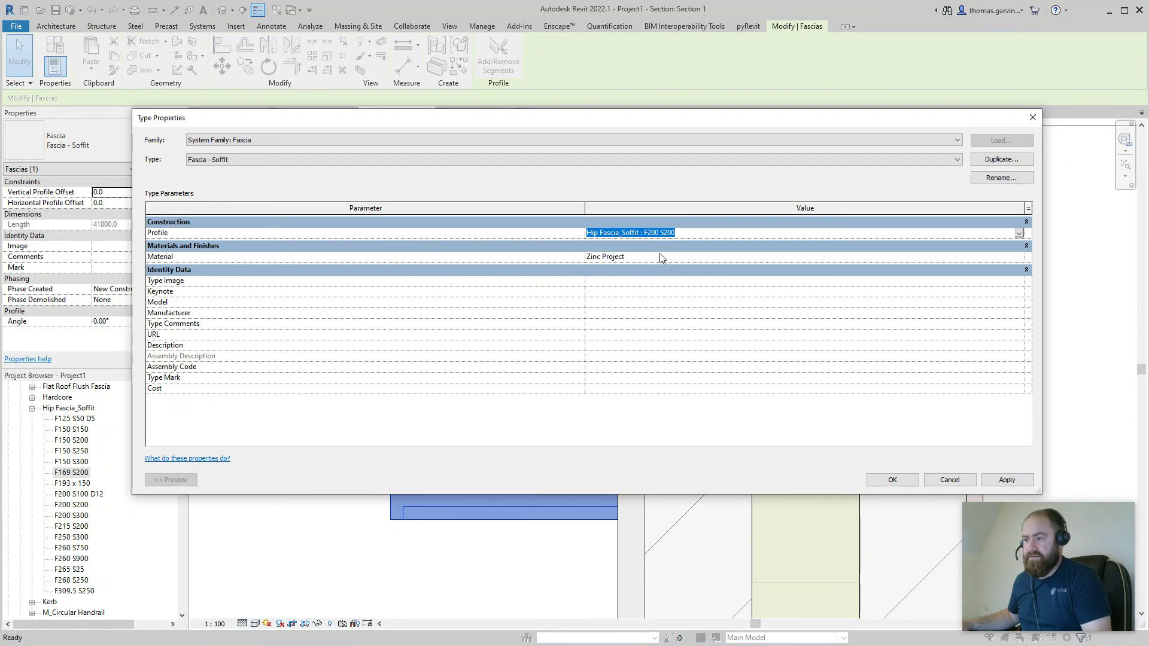
{"action": "left_click", "coordinate": [893, 480]}
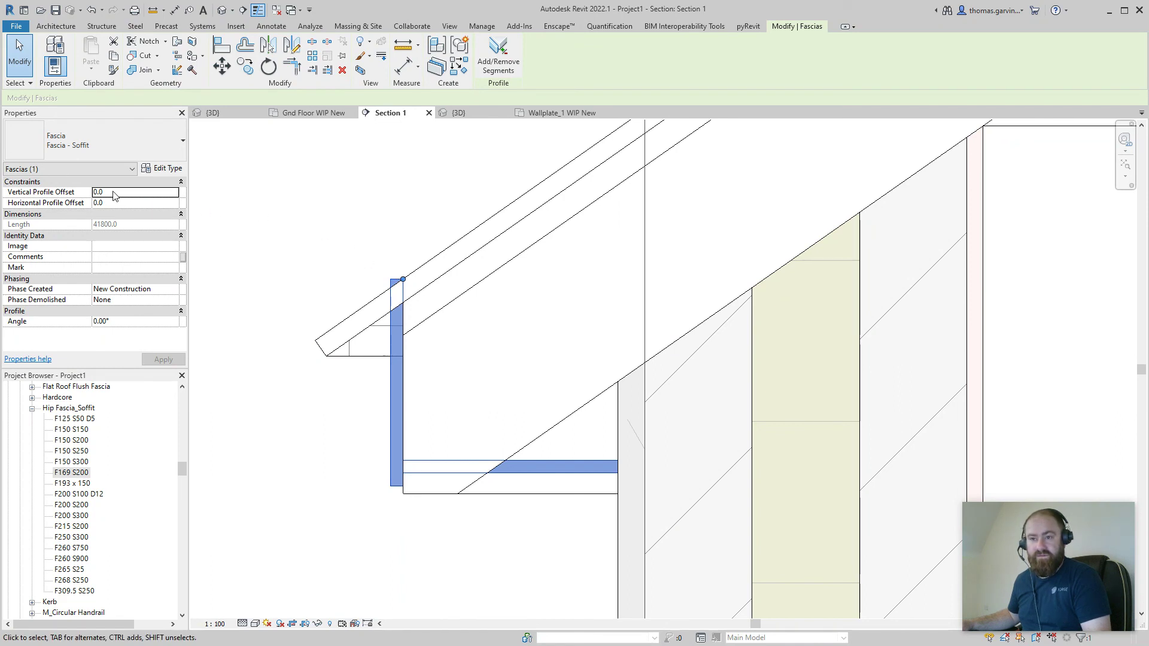
- Give the soffit fascia a -31 vertical profile offset
{"action": "left_click", "coordinate": [128, 192]}
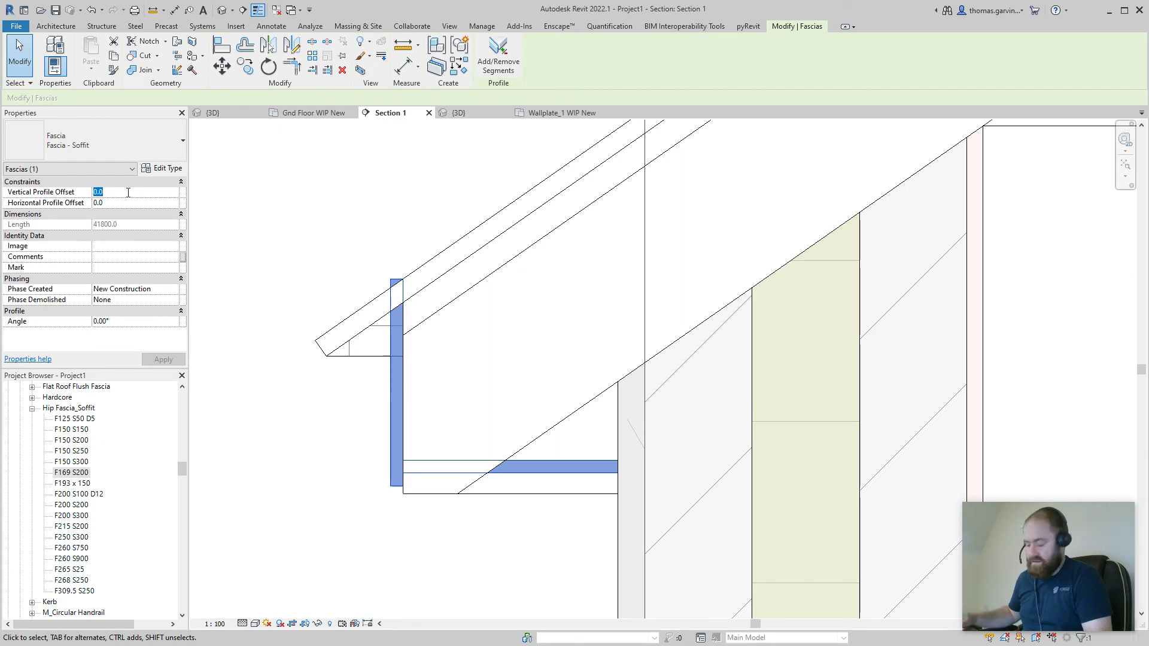
{"action": "type", "text": "-31"}
{"action": "left_click", "coordinate": [163, 360]}
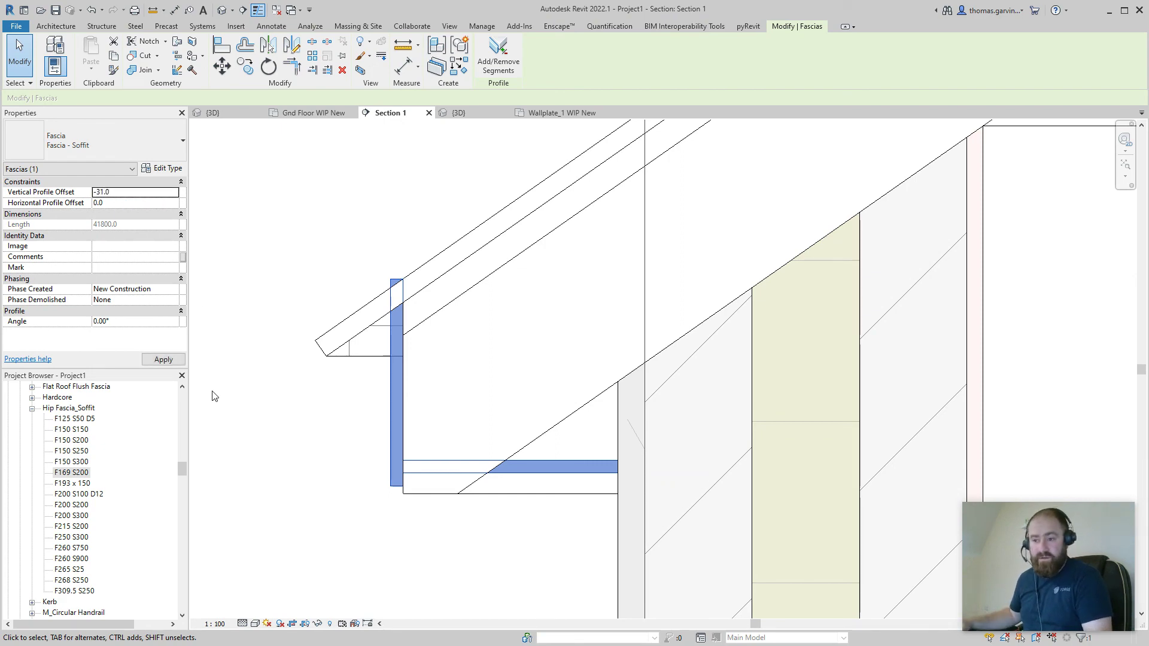
{"action": "left_click", "coordinate": [360, 363]}
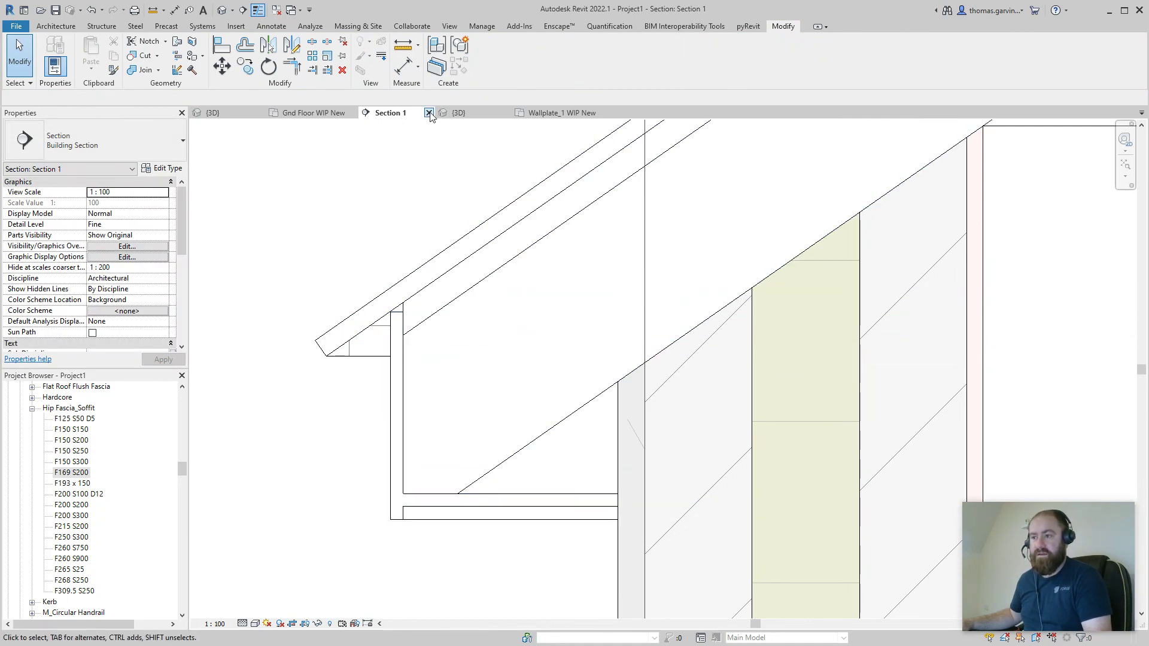
- Switch to the {3D} view and zoom in on the finished eave
{"action": "left_click", "coordinate": [458, 113]}
{"action": "scroll", "coordinate": [814, 411], "scroll_direction": "up", "scroll_amount": 5}
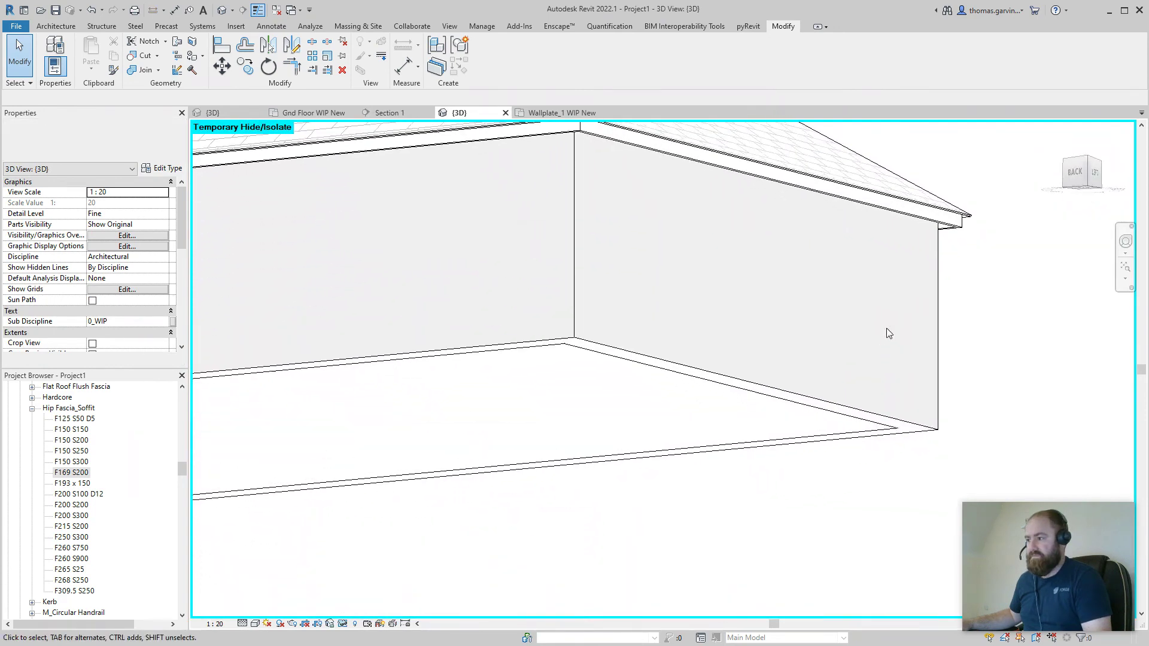
{"action": "scroll", "coordinate": [974, 205], "scroll_direction": "up", "scroll_amount": 3}
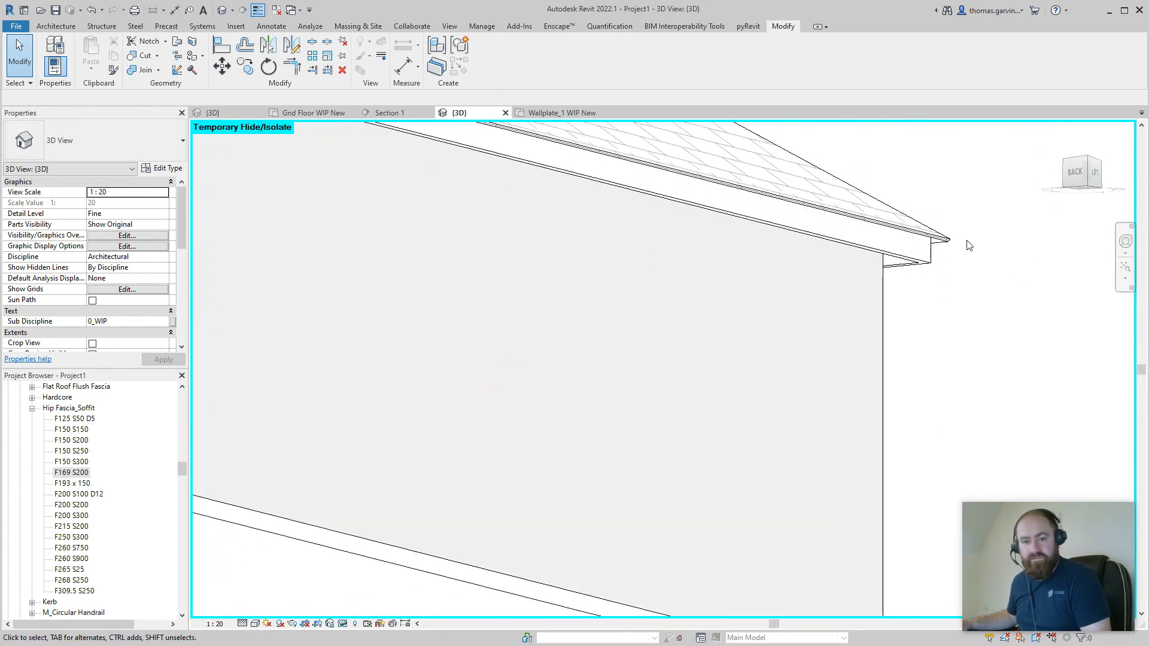